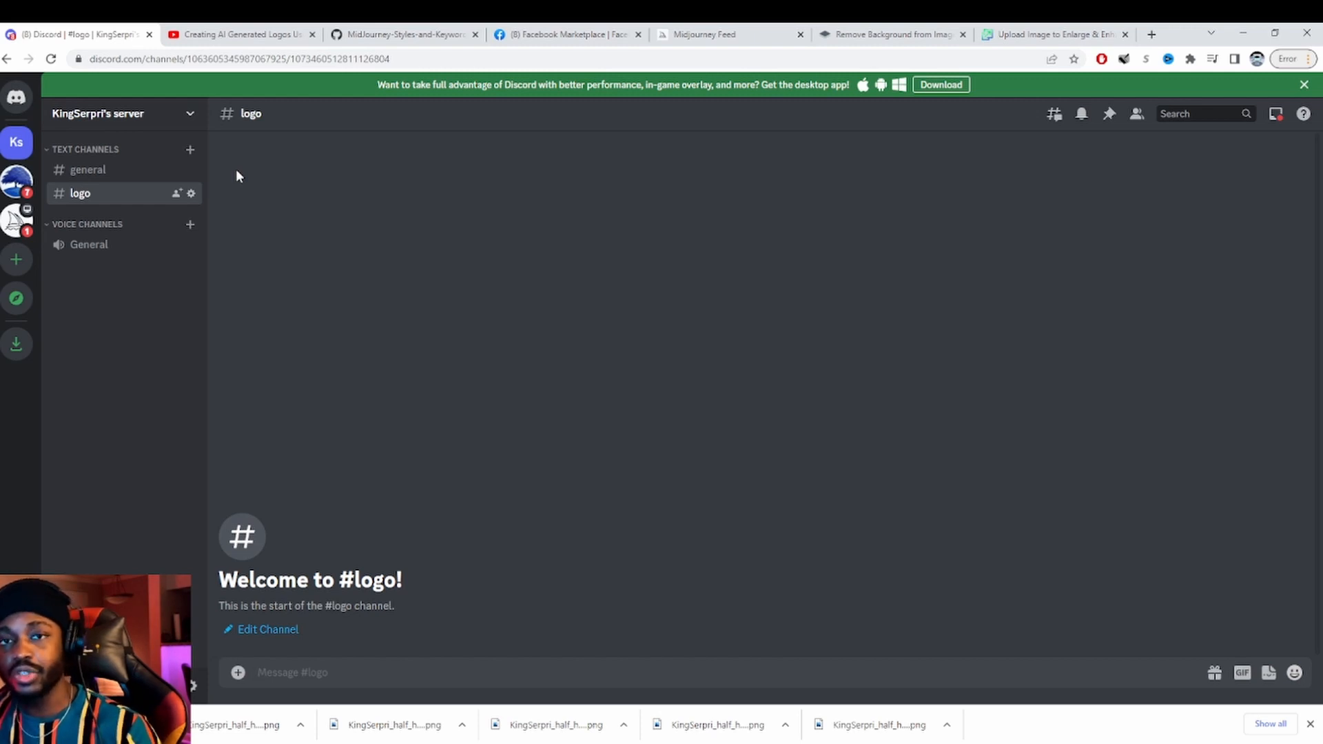
- Switch to the Midjourney site and browse the Community Feed images for design inspiration
click(735, 29)
scroll(641, 248, down, 4)
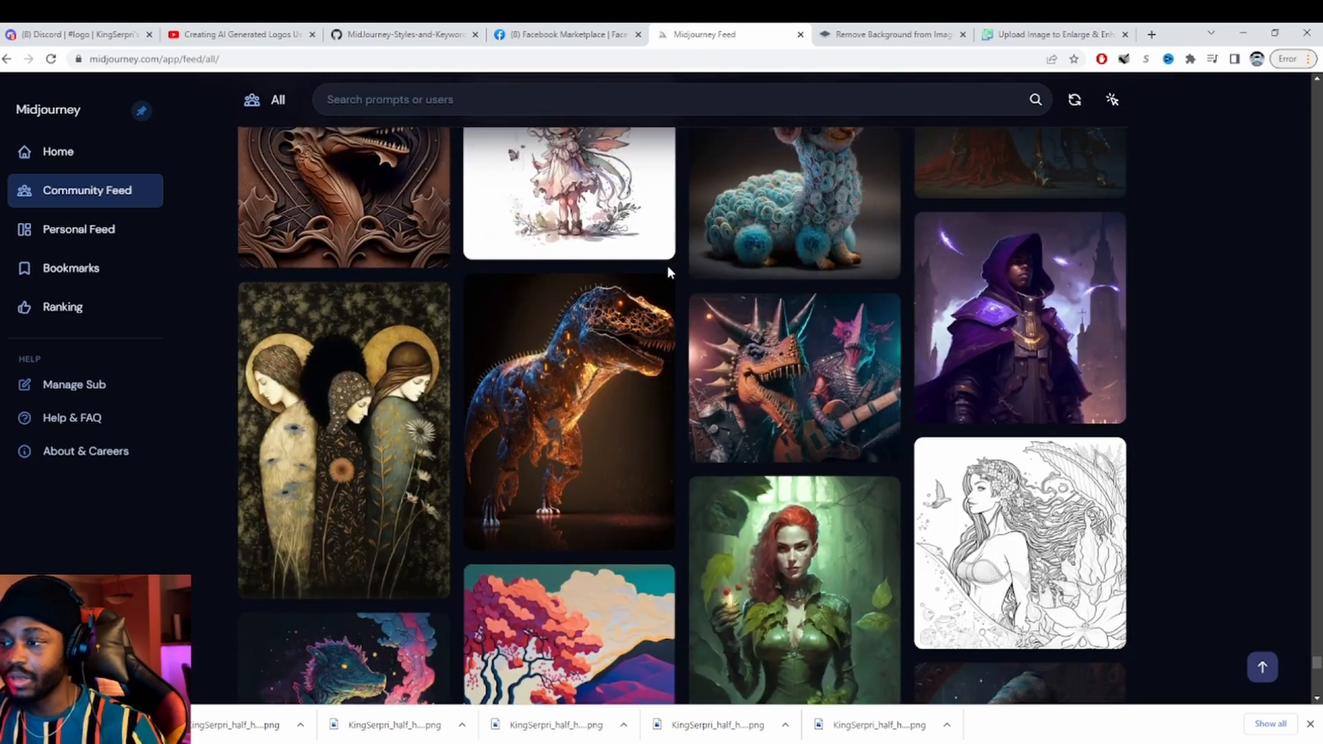
scroll(682, 294, down, 5)
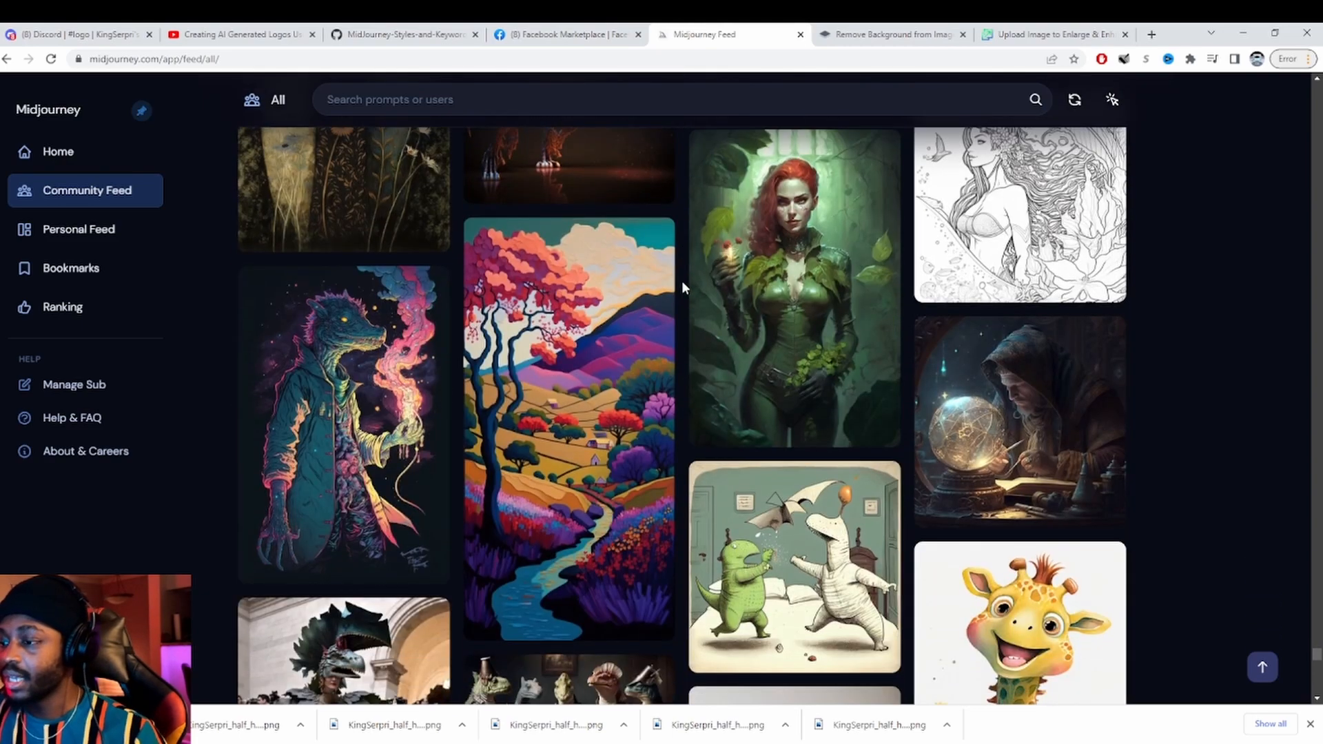
scroll(683, 286, down, 5)
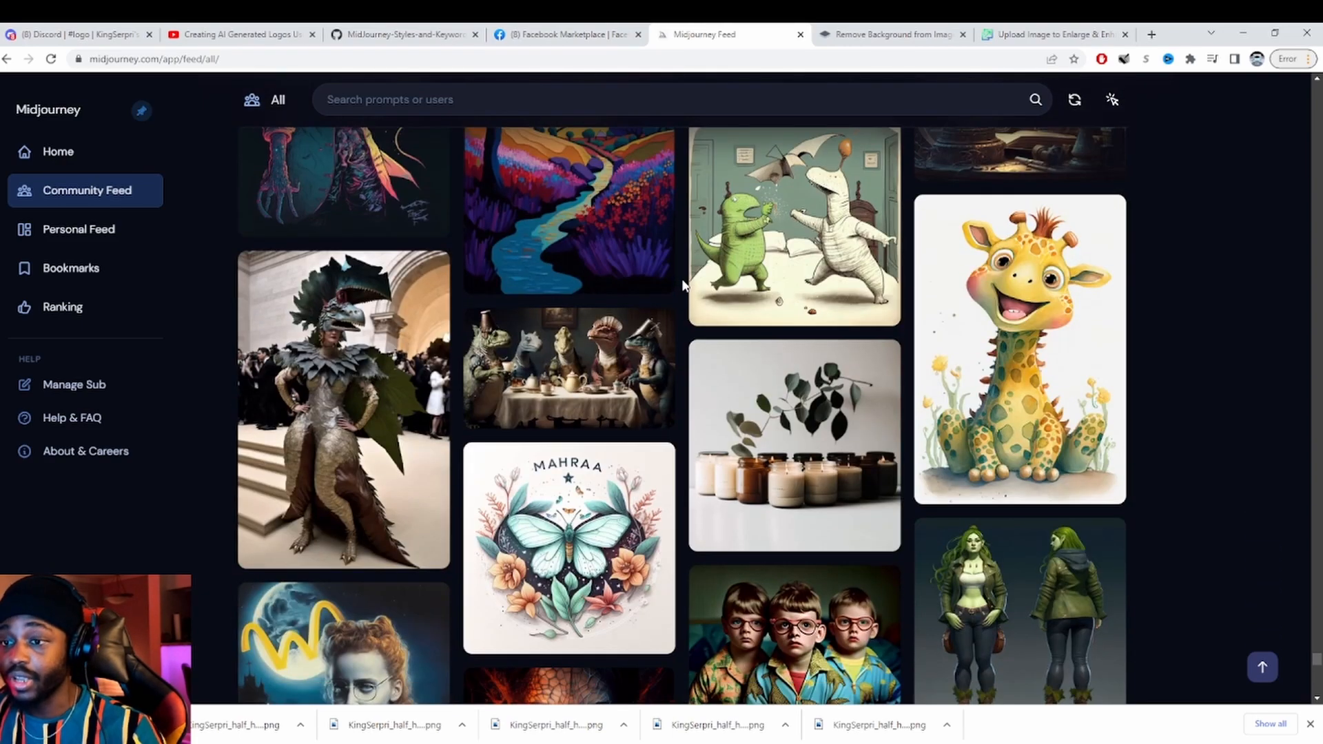
scroll(680, 301, up, 1)
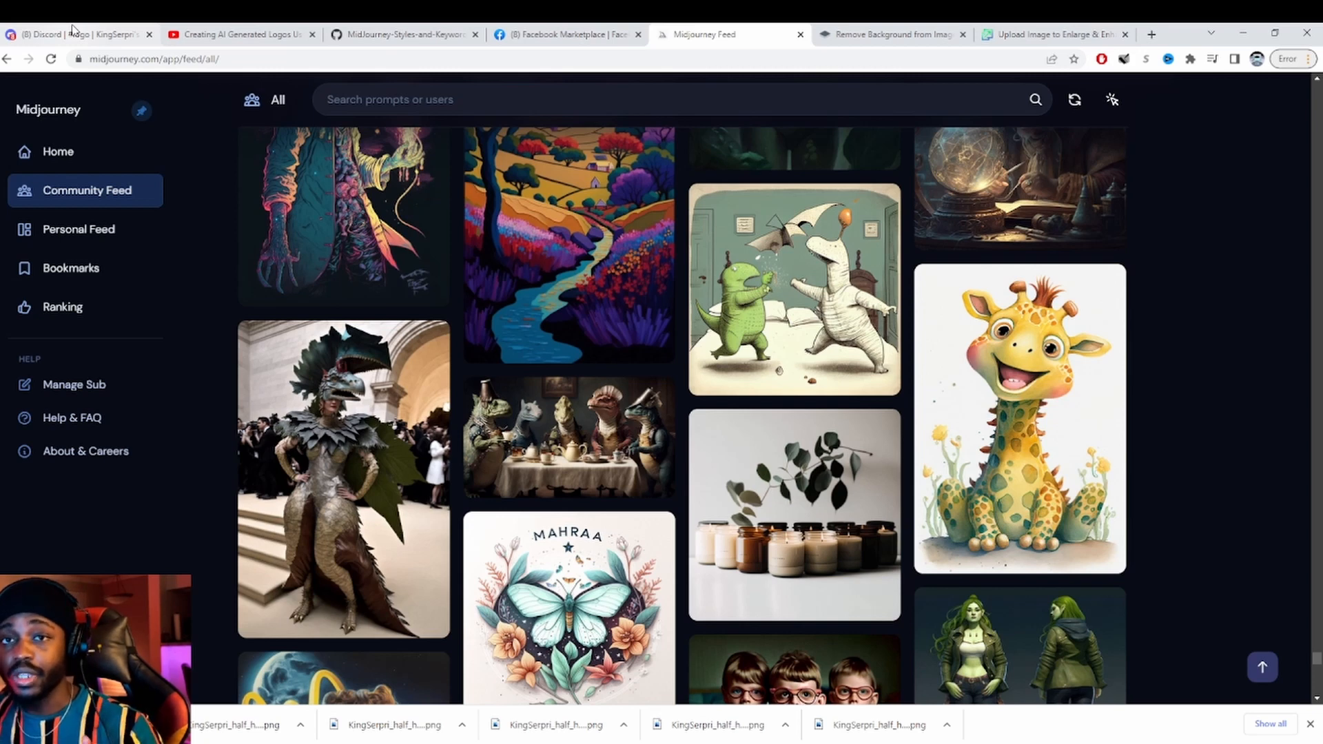
- In Discord's logo channel, start an /imagine prompt reading "a eye grabbing flat design for"
click(72, 29)
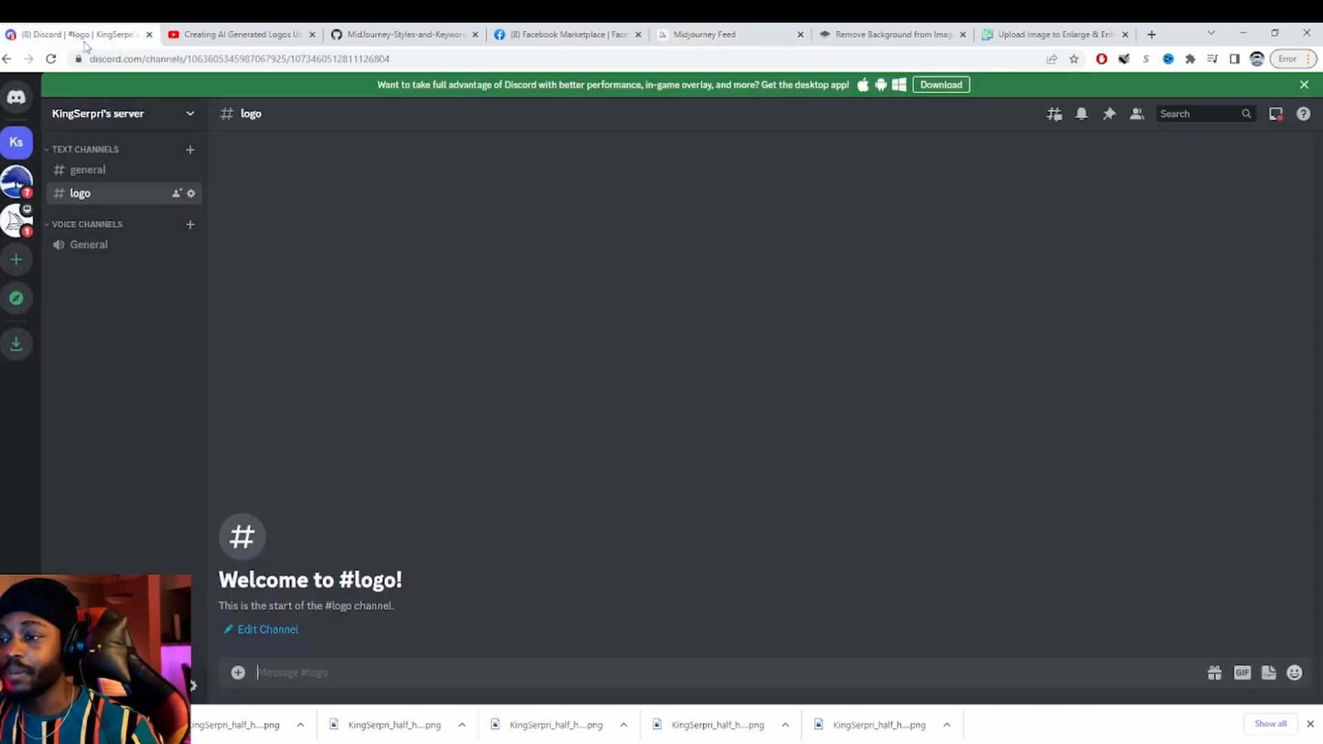
click(329, 665)
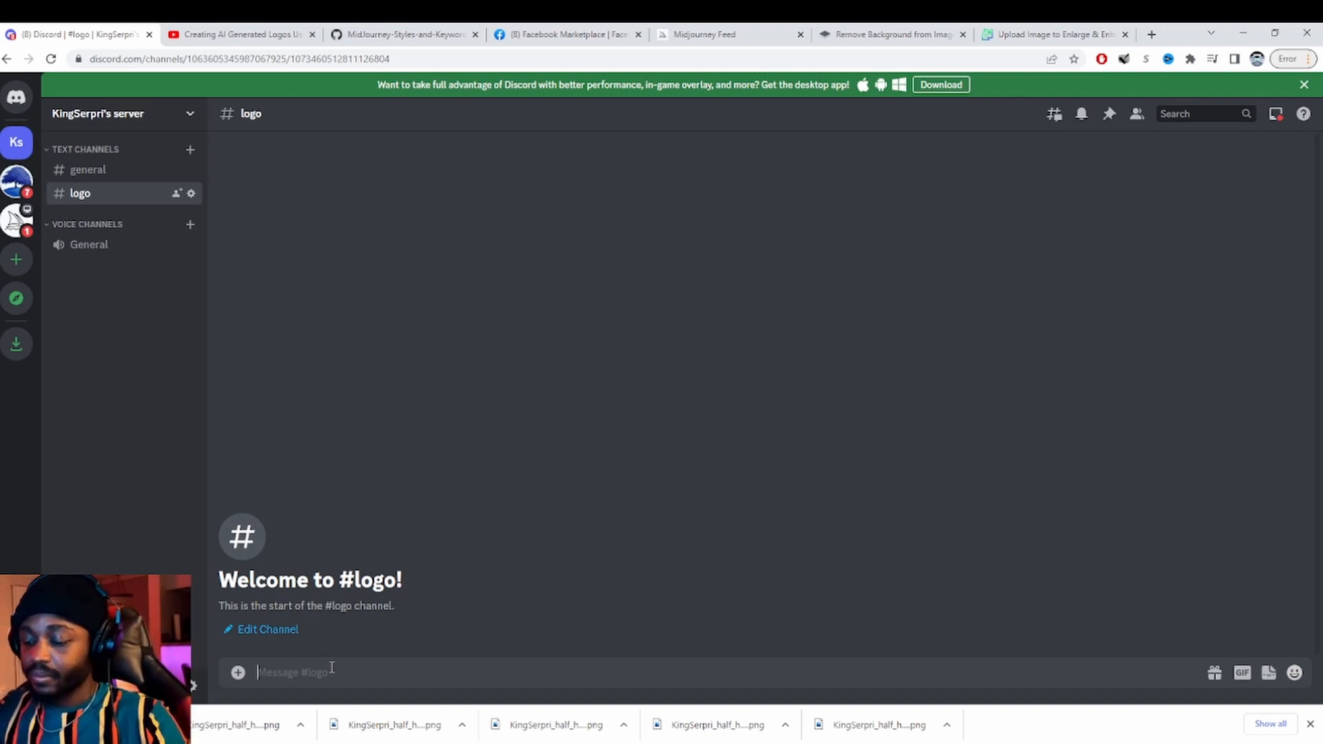
text(/)
click(342, 397)
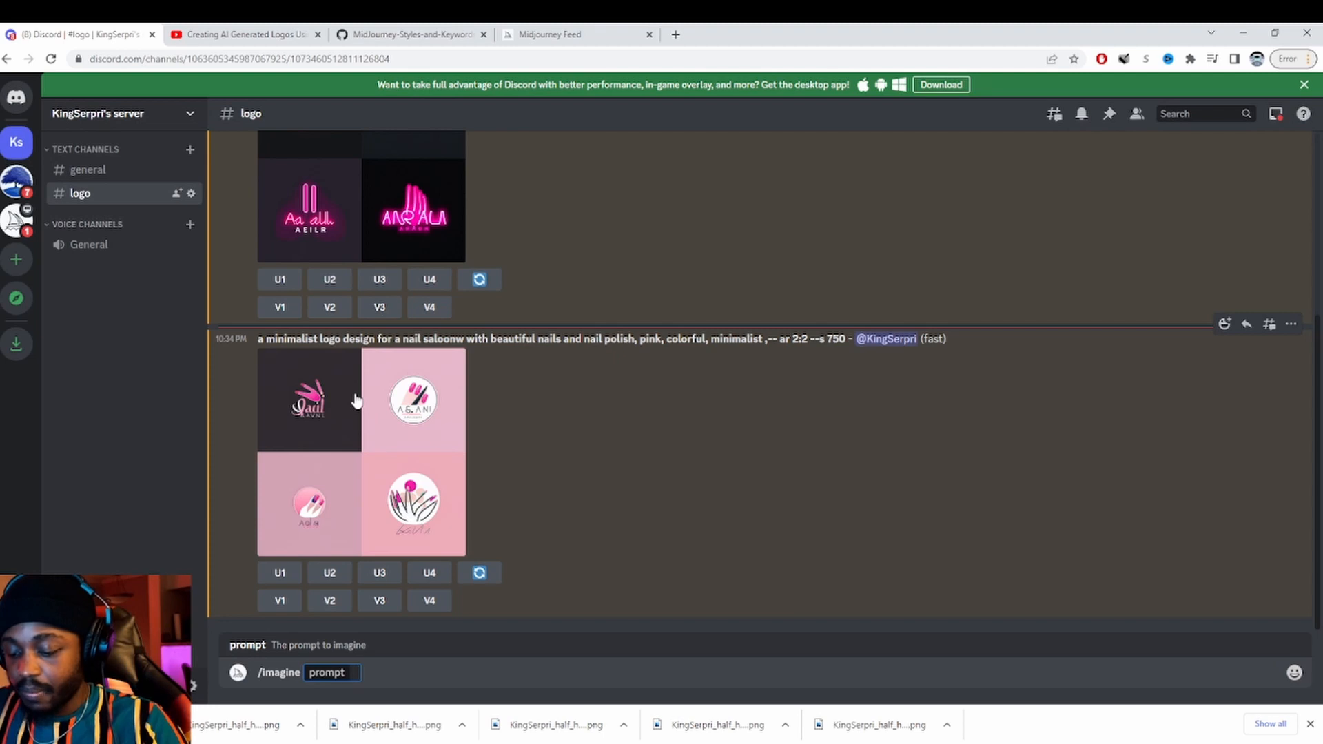
text(a)
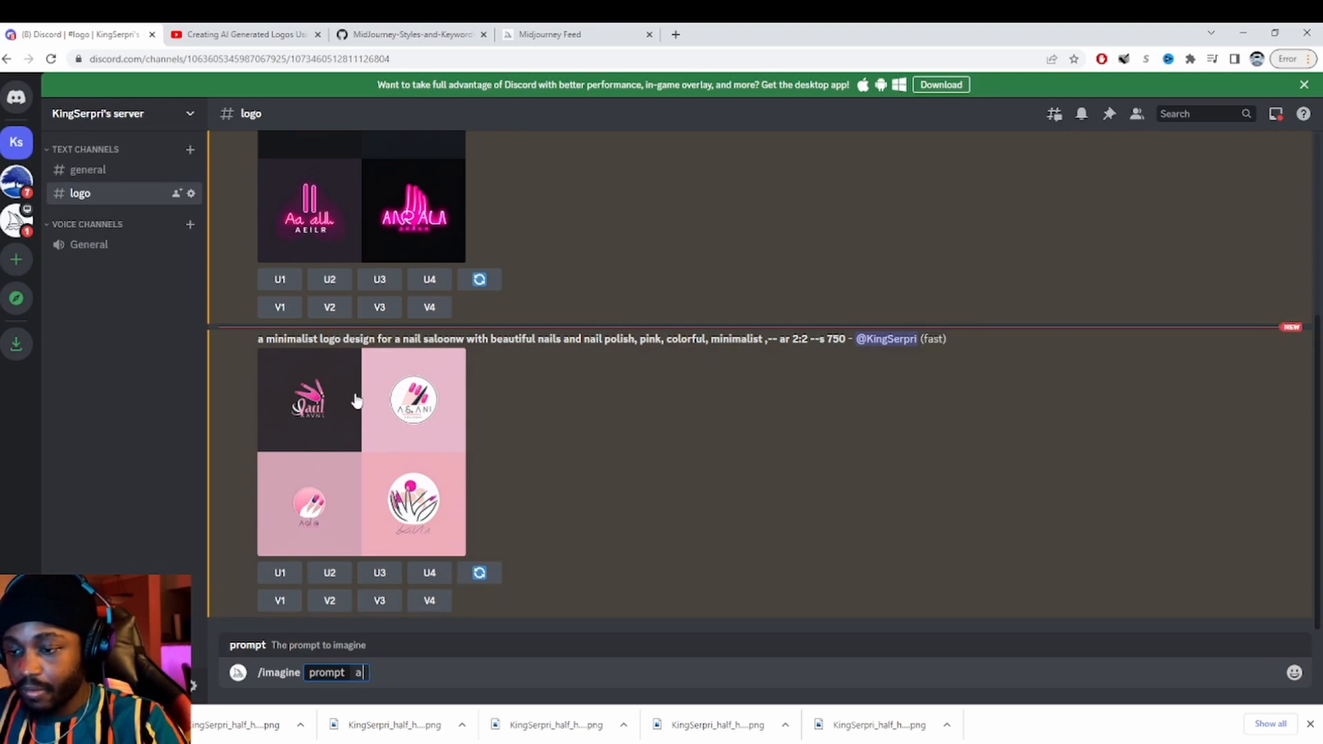
text( s)
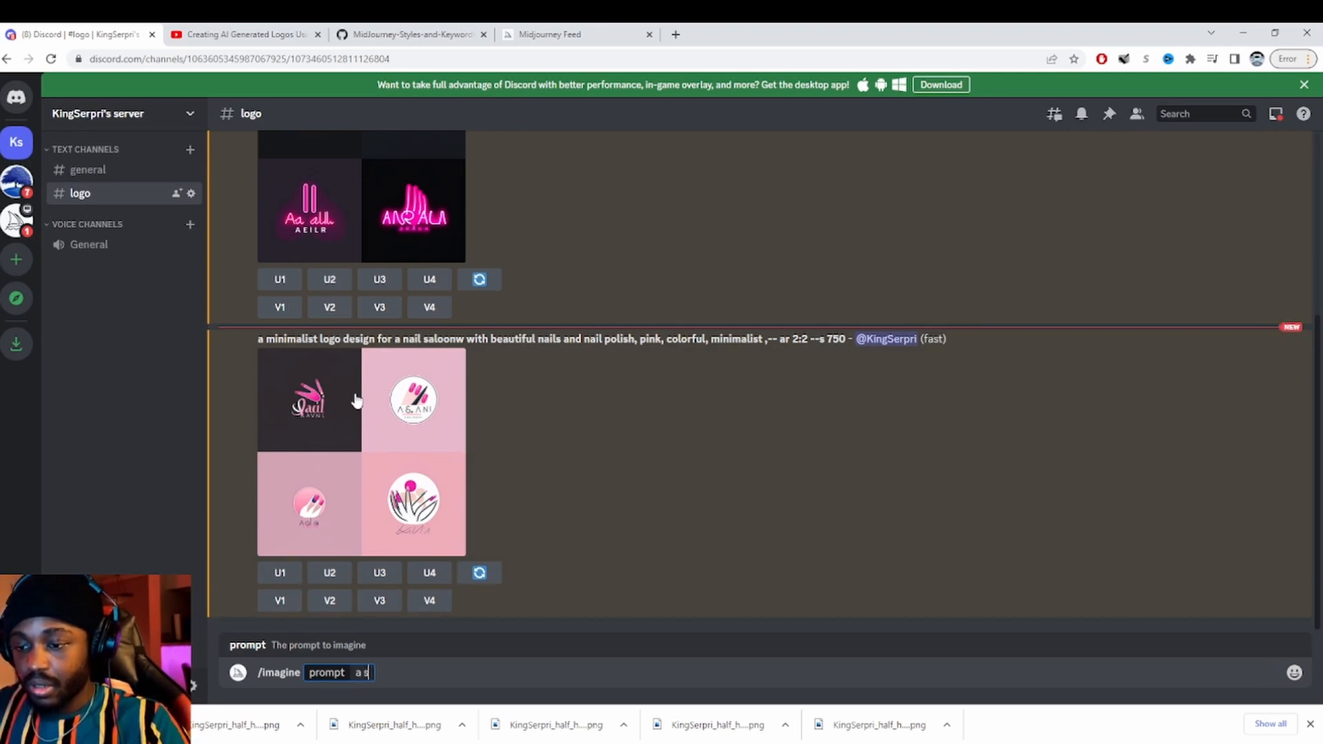
key(BackSpace)
text(eye)
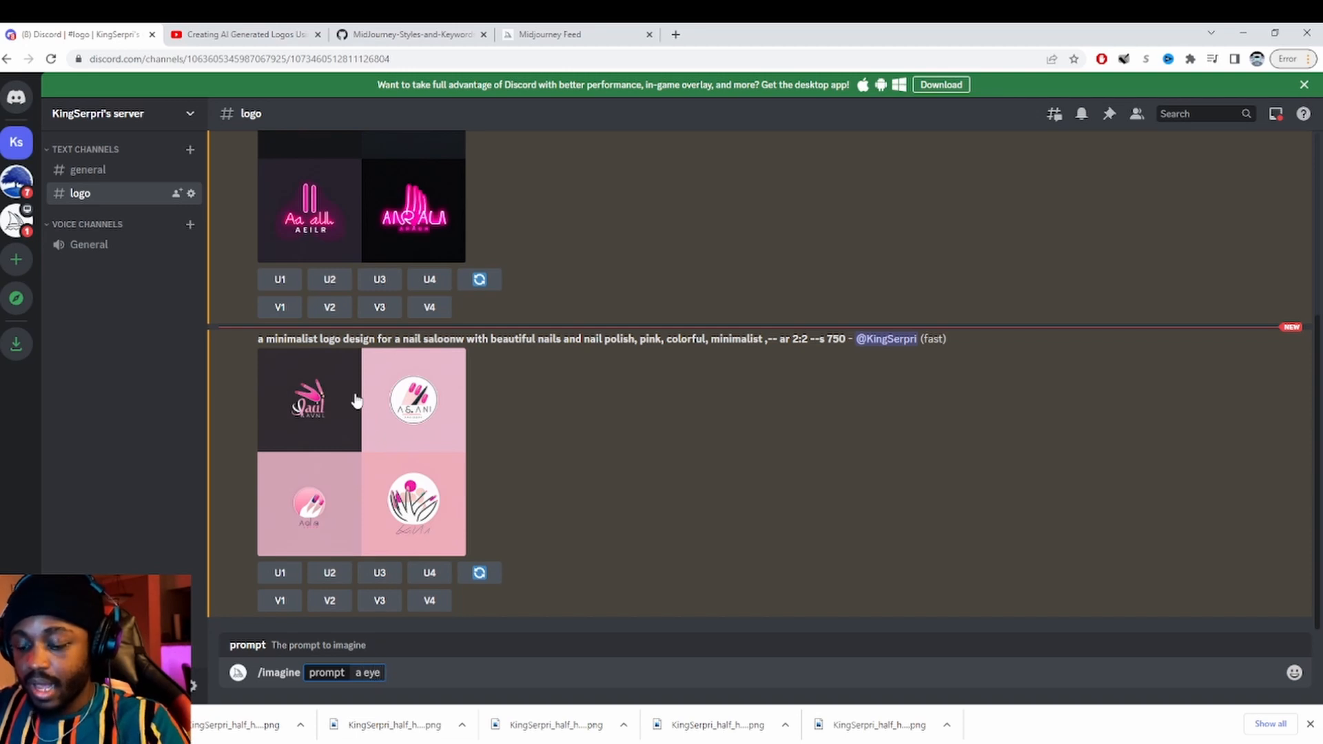
text( g)
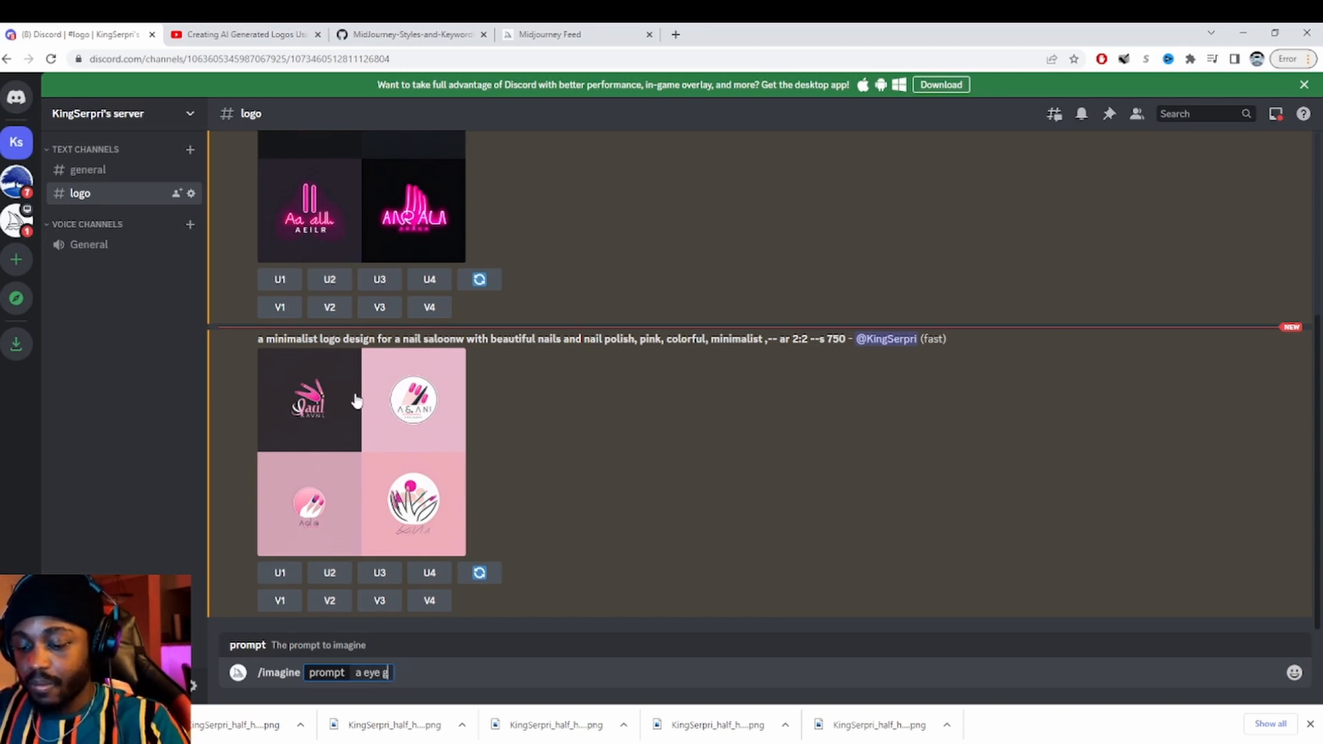
text(rabbing)
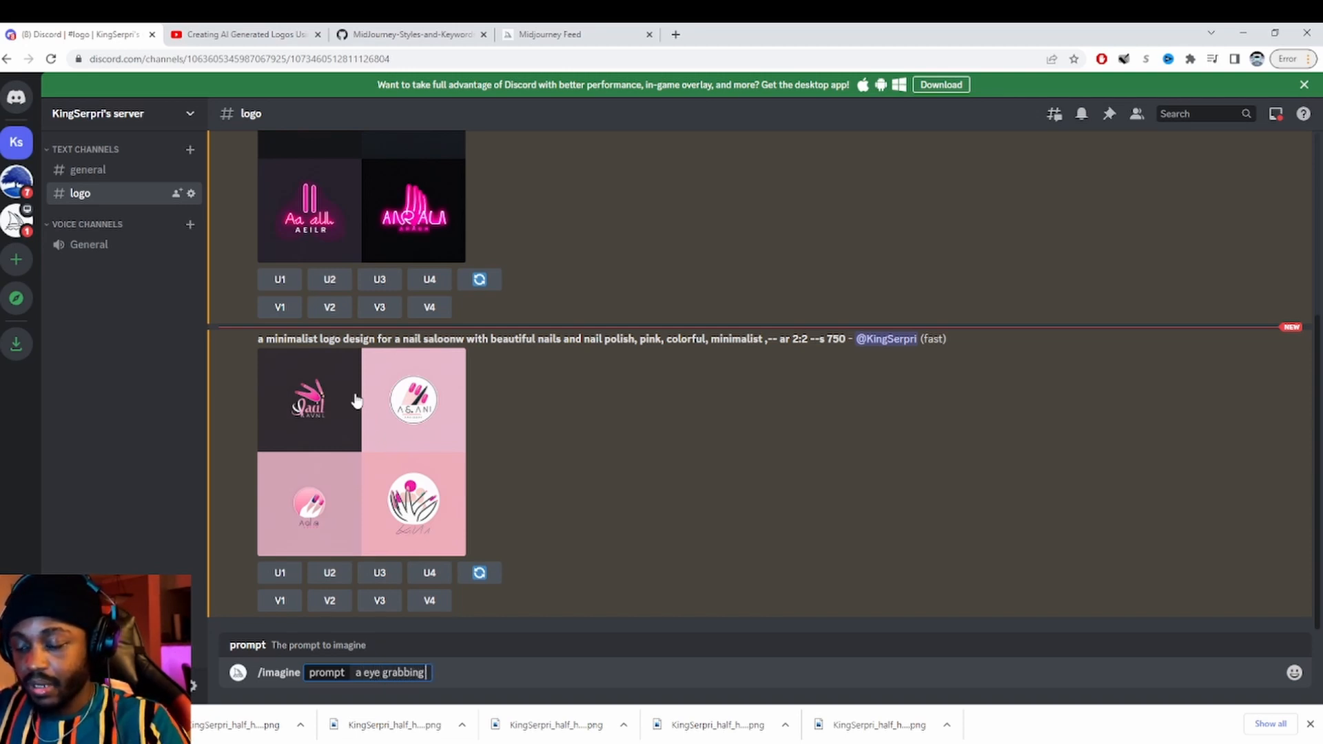
text( flat)
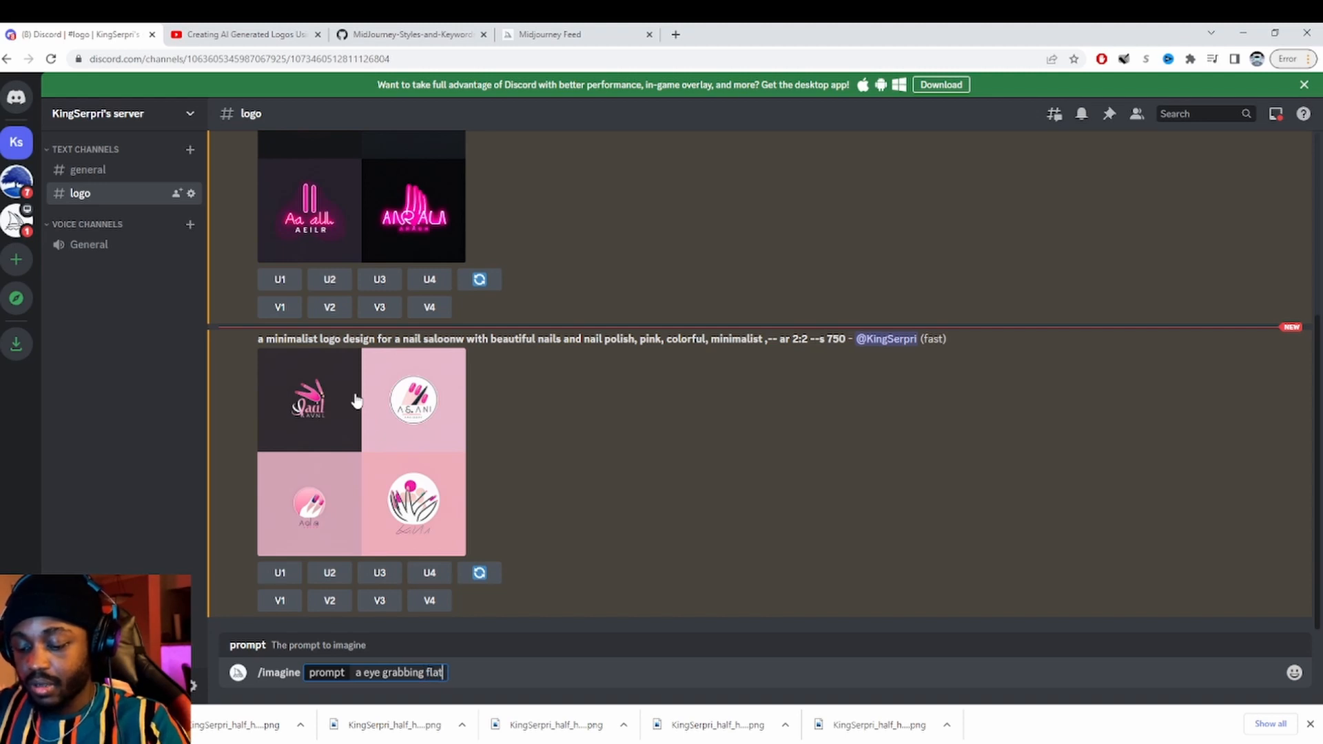
text( design )
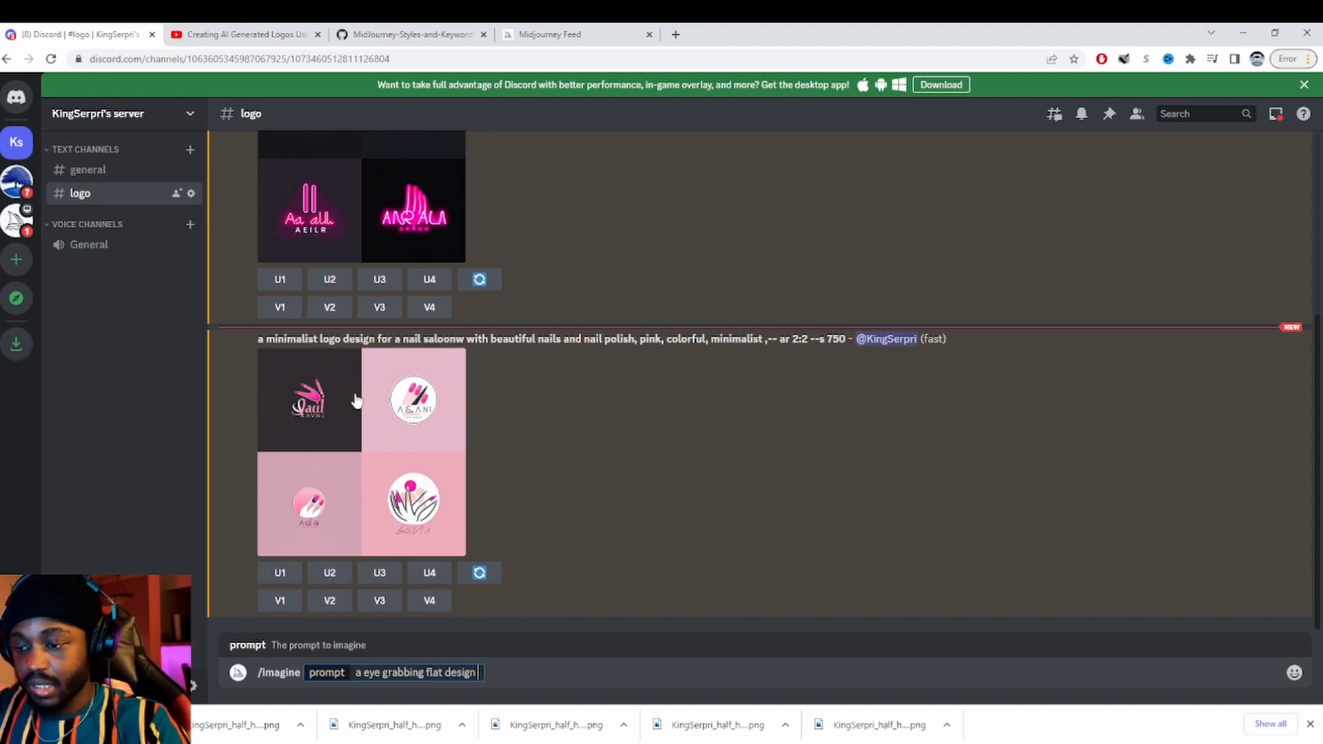
text(for)
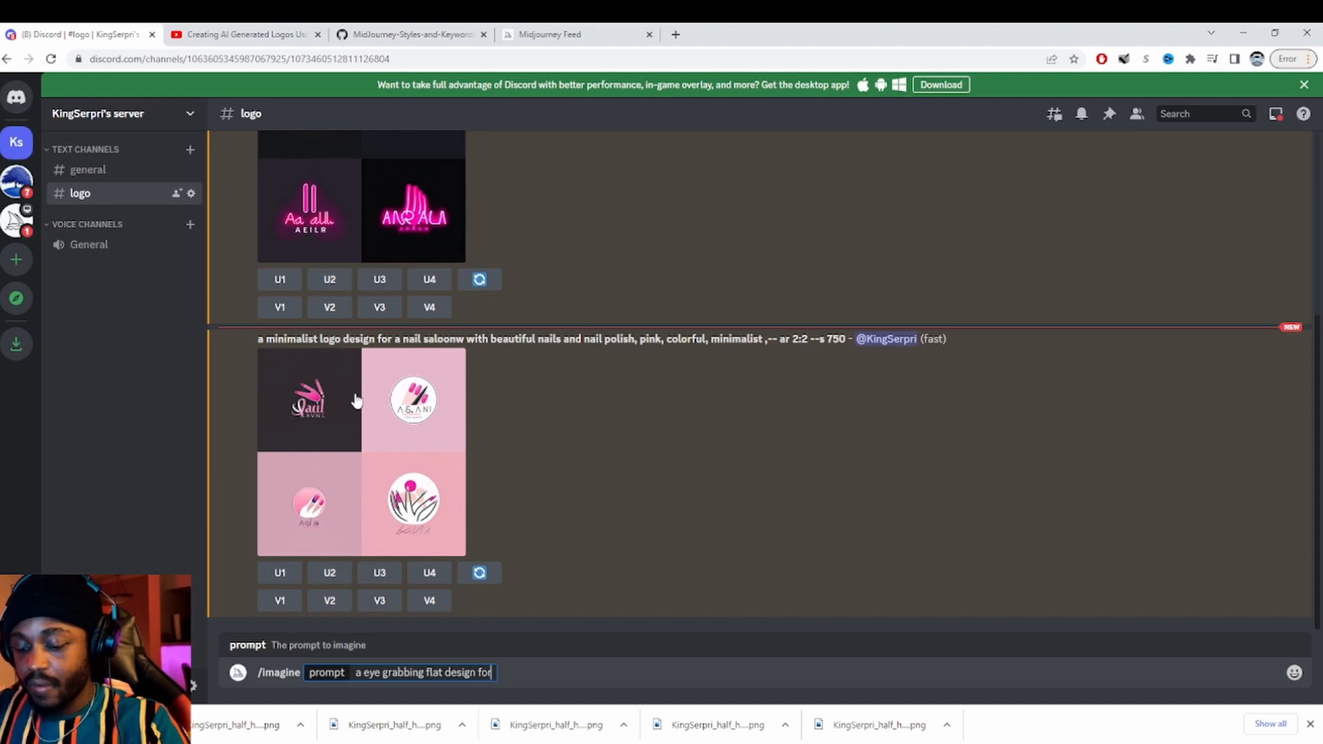
- Continue the prompt with "a cosmetic business logo," as the subject of the design
text( a  nail sal)
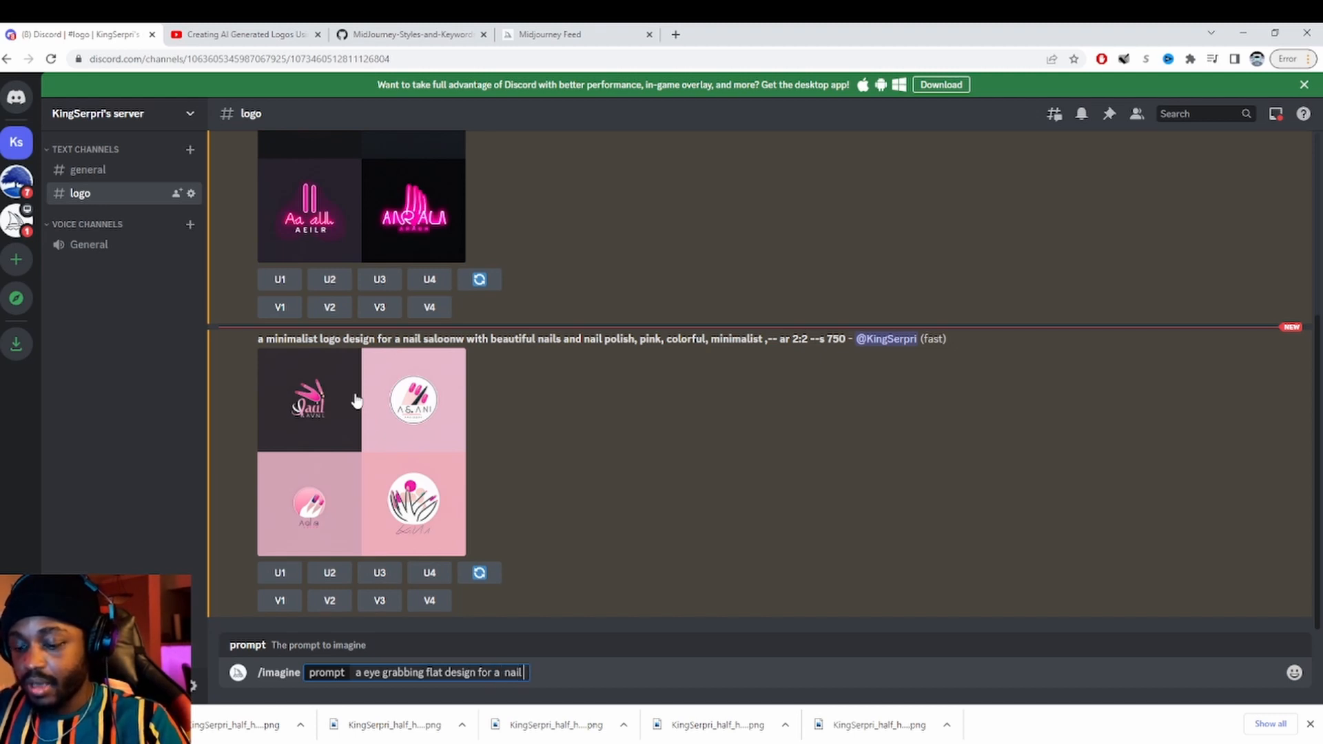
key(BackSpace)
key(BackSpace)
key(BackSpace)
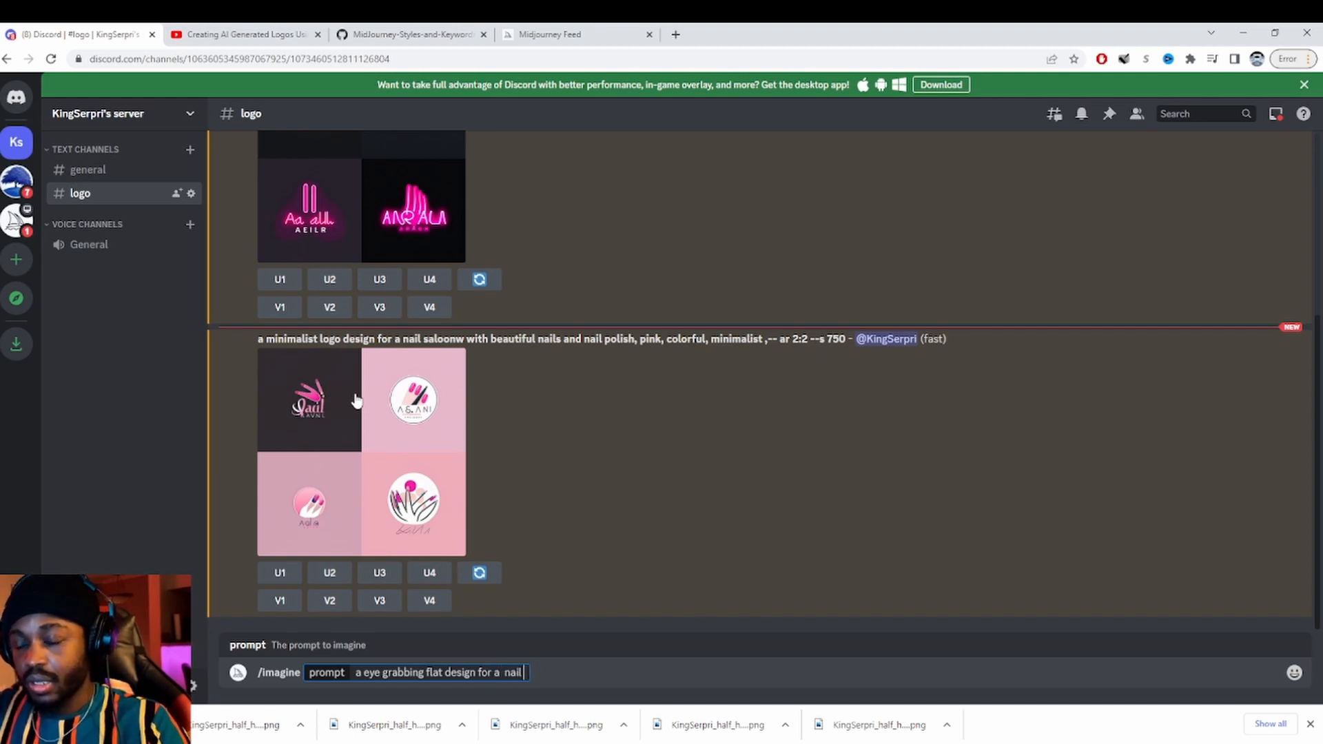
key(BackSpace)
key(BackSpace)
key(BackSpace)
key(BackSpace)
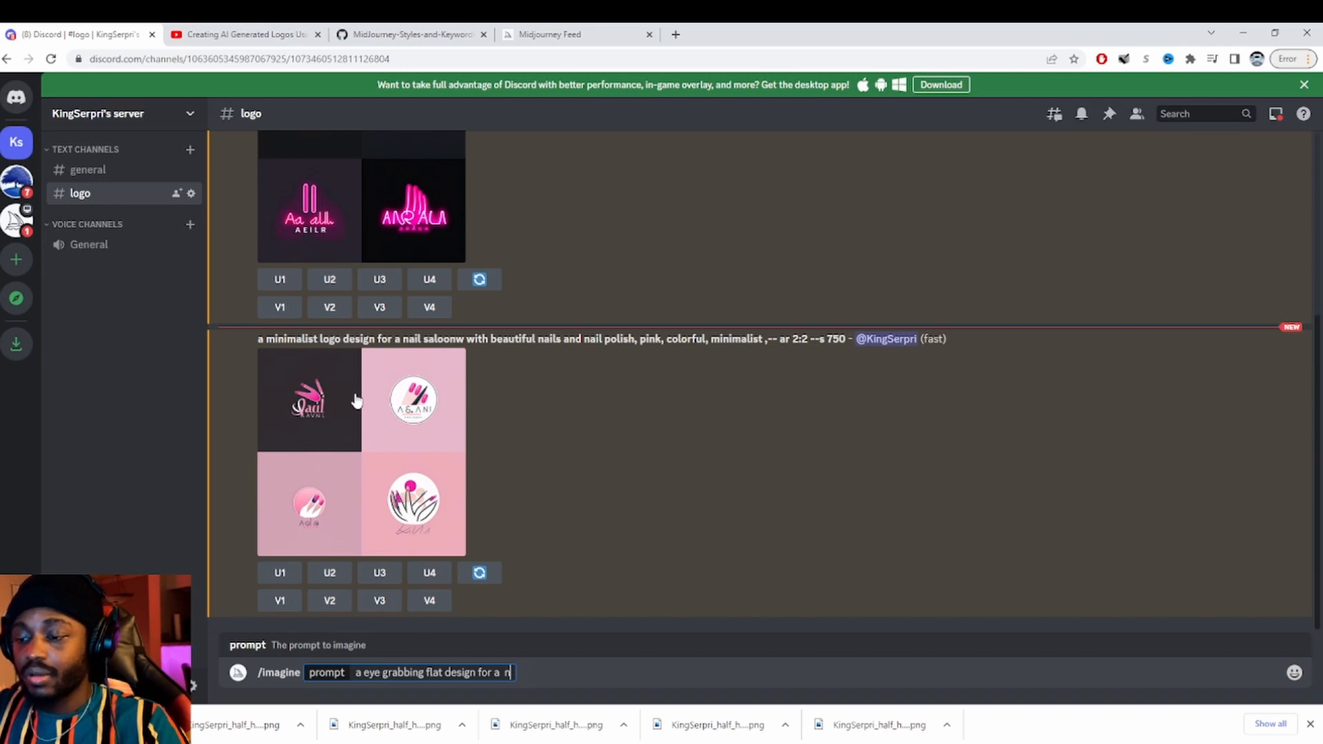
text(cosmetic)
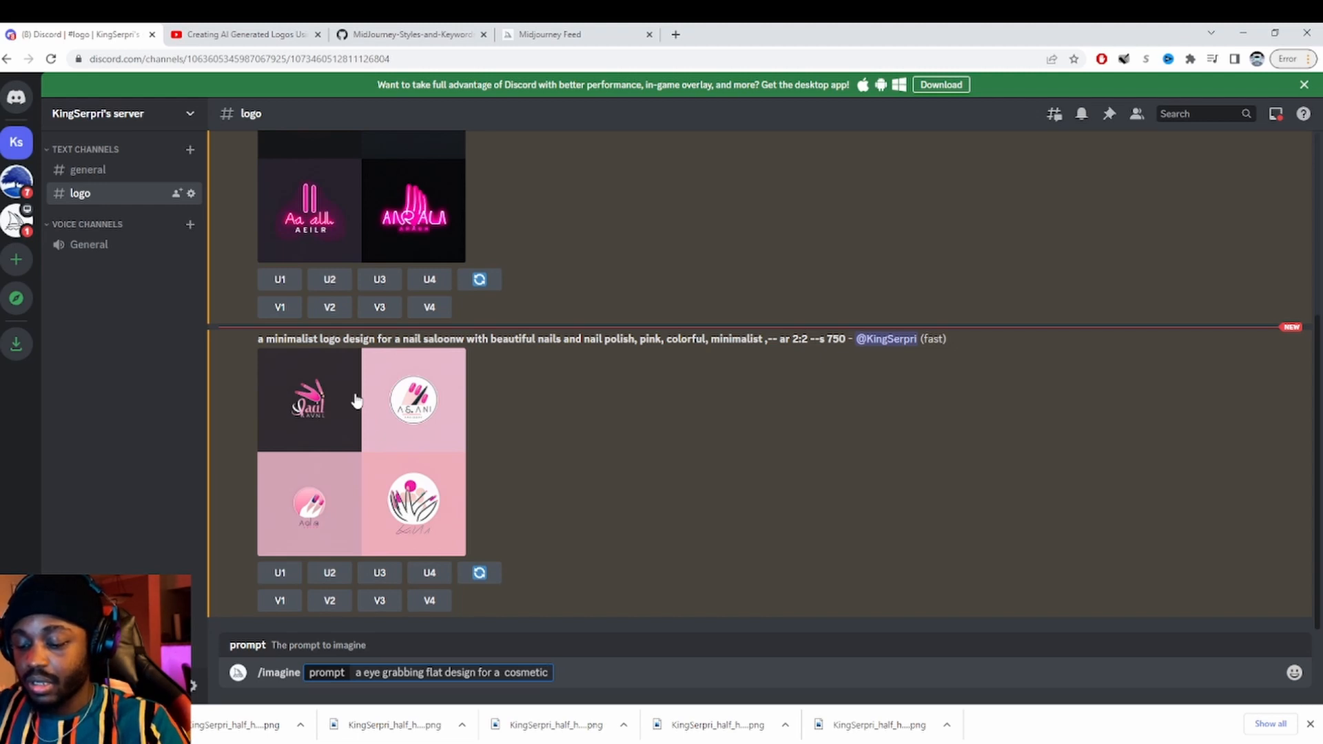
text( business logo,)
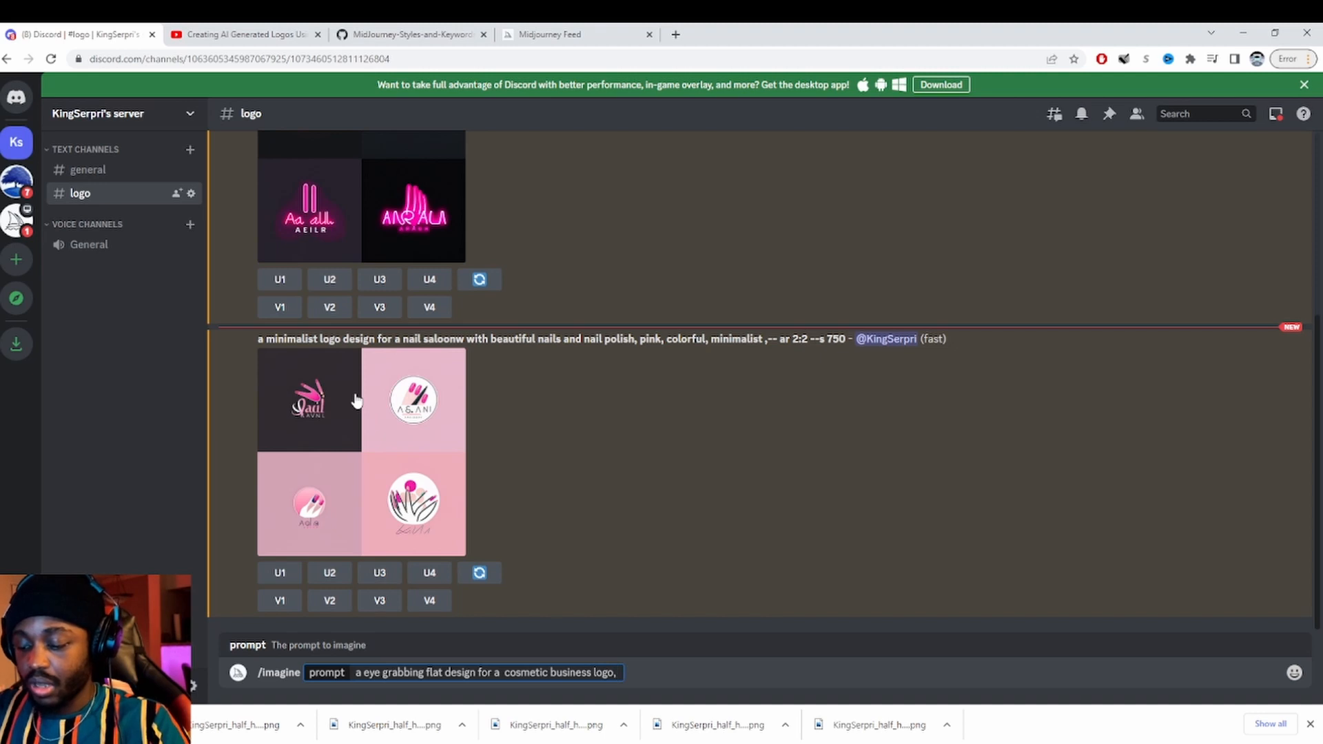
- Append "no text, stunning details, --ar 2:2" to the prompt and submit it to the Midjourney Bot
text( no text,)
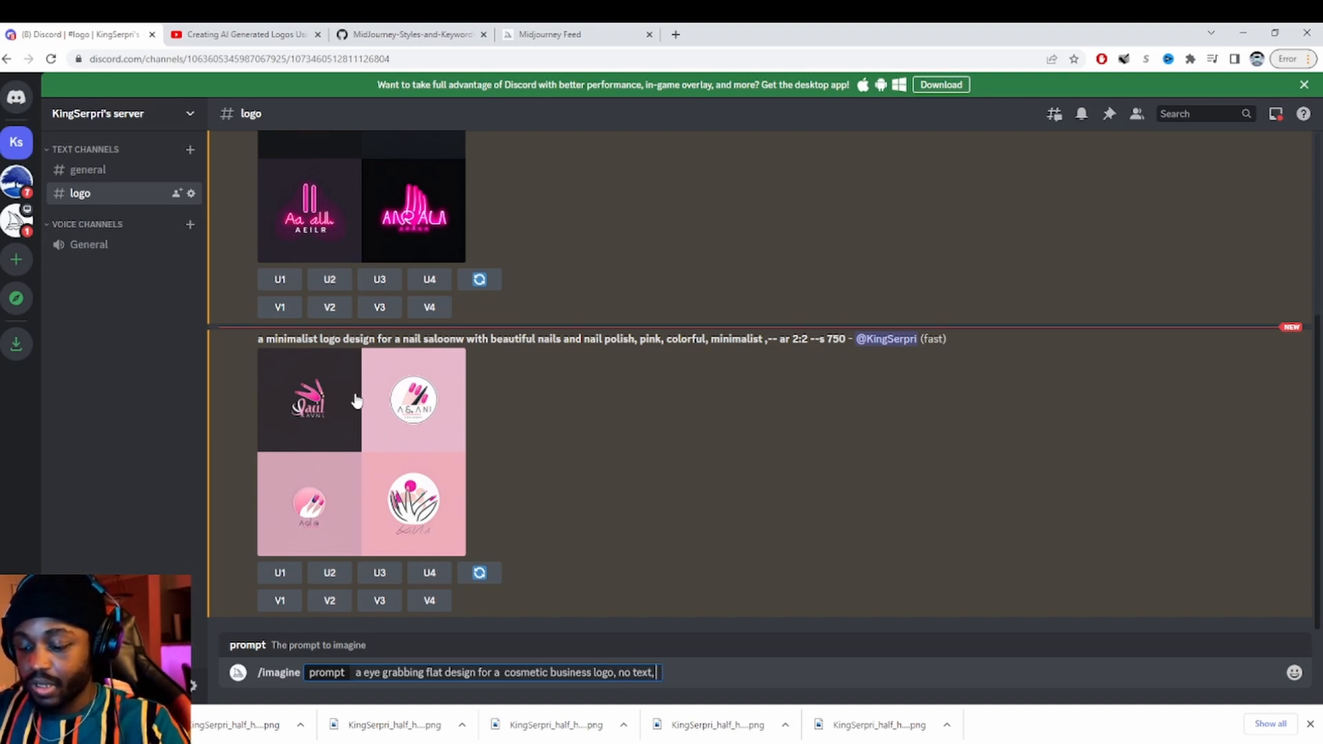
text( stunni)
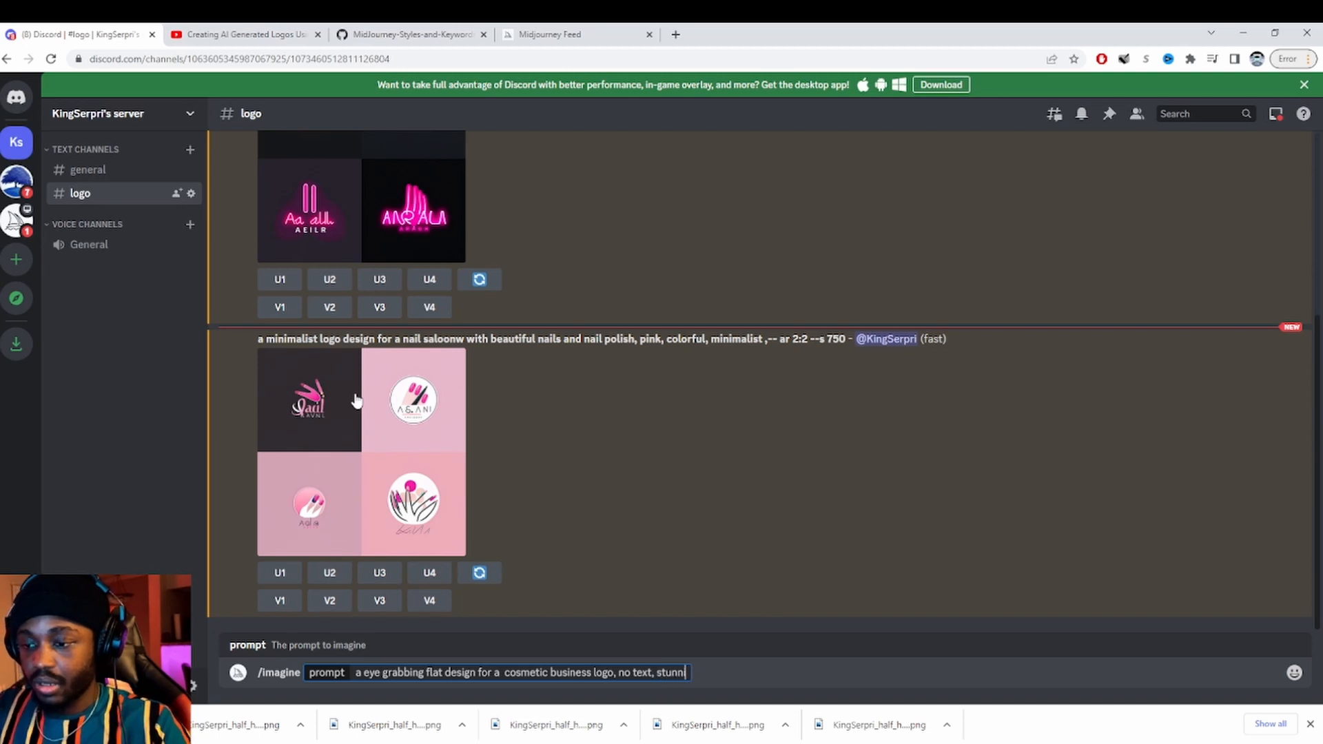
text(ng detail)
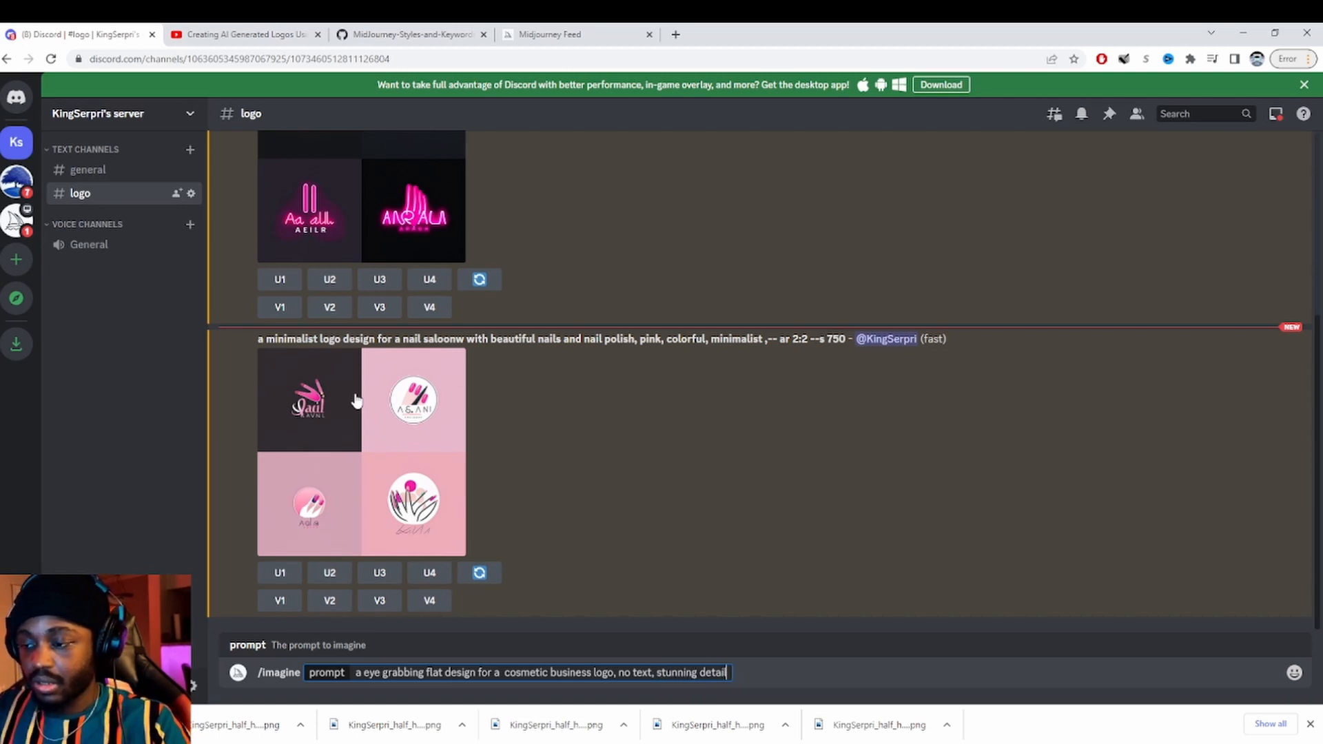
text(s, --ar 2:2)
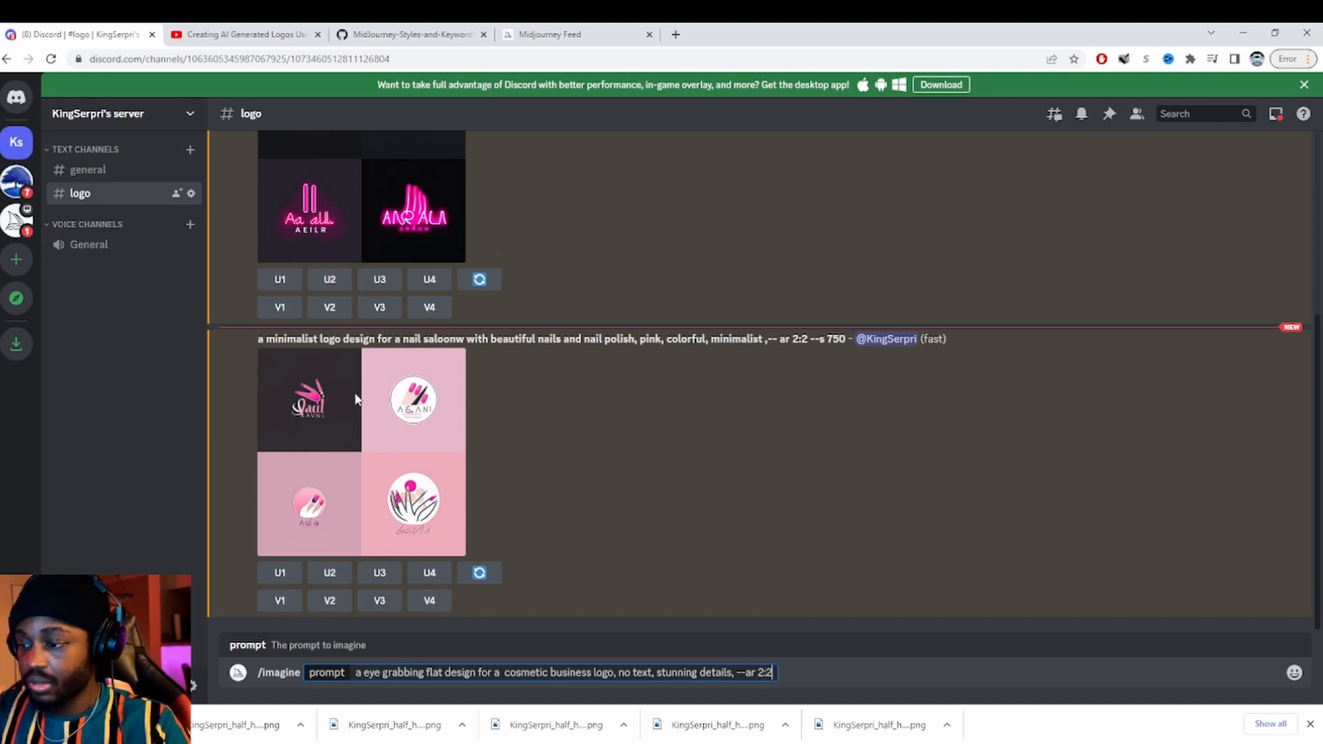
key(Return)
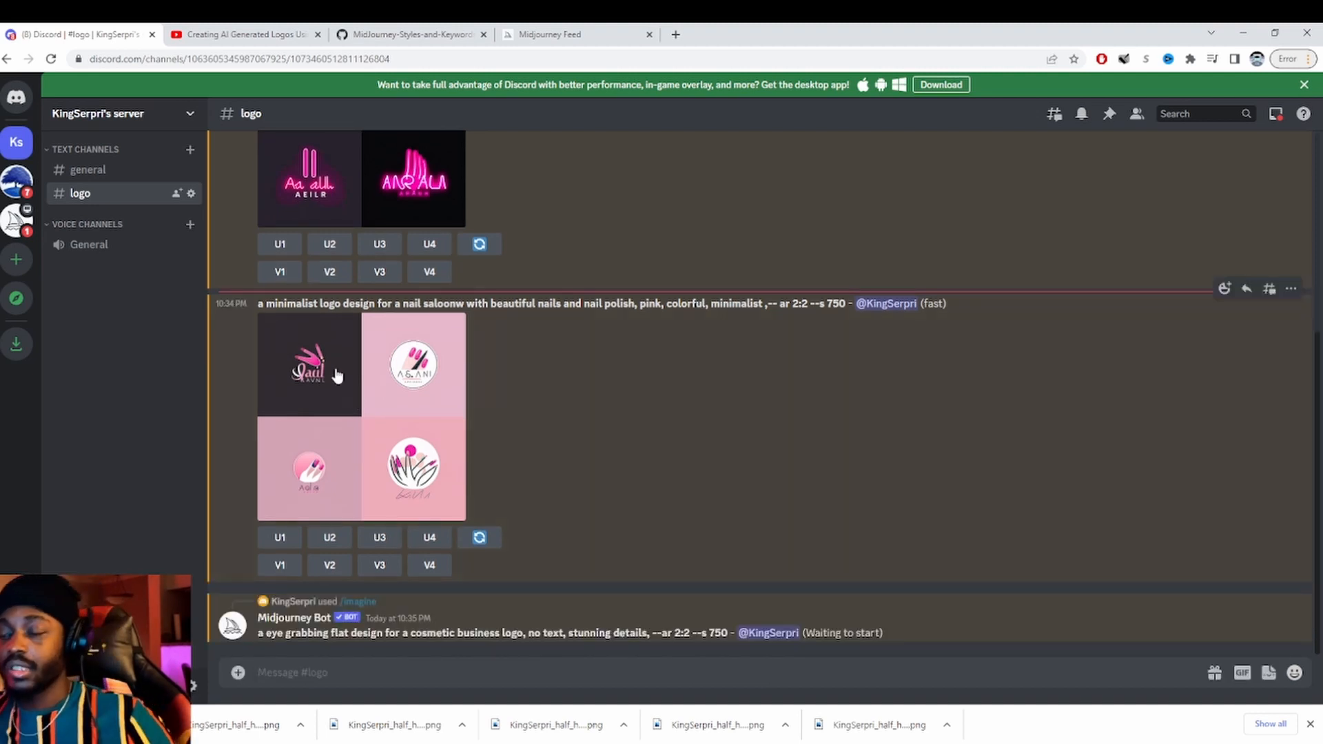
- Switch to the Midjourney styles reference on GitHub and view the Ukiyo-e Flat Design sample at full size
click(383, 31)
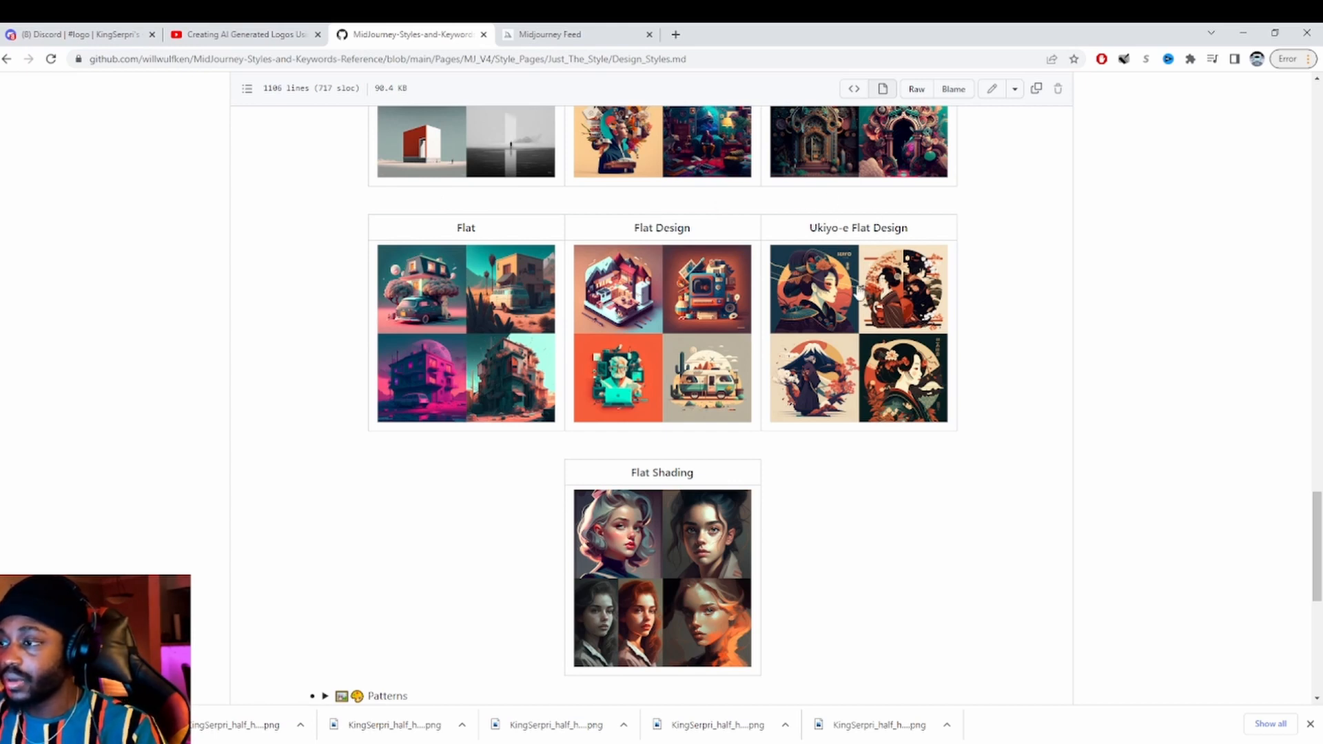
click(854, 343)
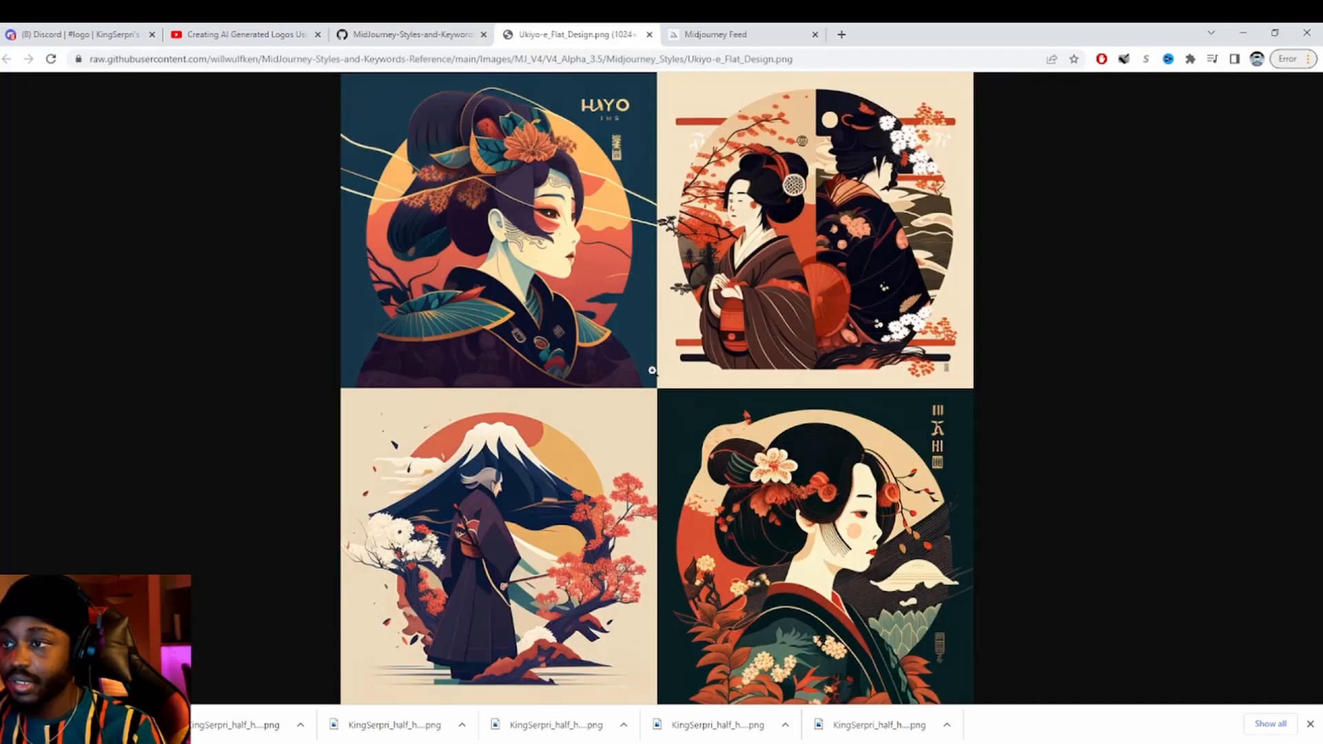
click(649, 34)
- View the Patterns examples in the style reference, collapse them, and check the logo generation in Discord
scroll(604, 421, down, 1)
scroll(605, 421, down, 4)
scroll(606, 458, up, 1)
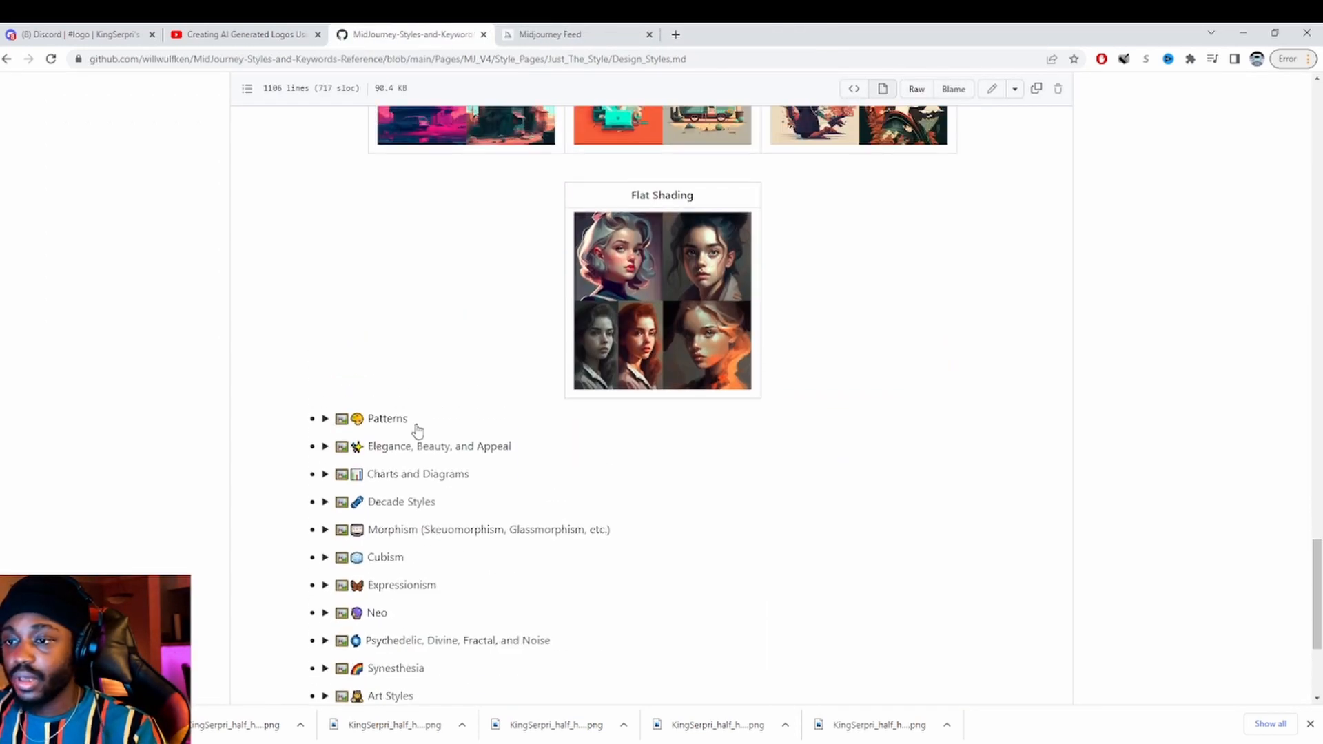
click(370, 422)
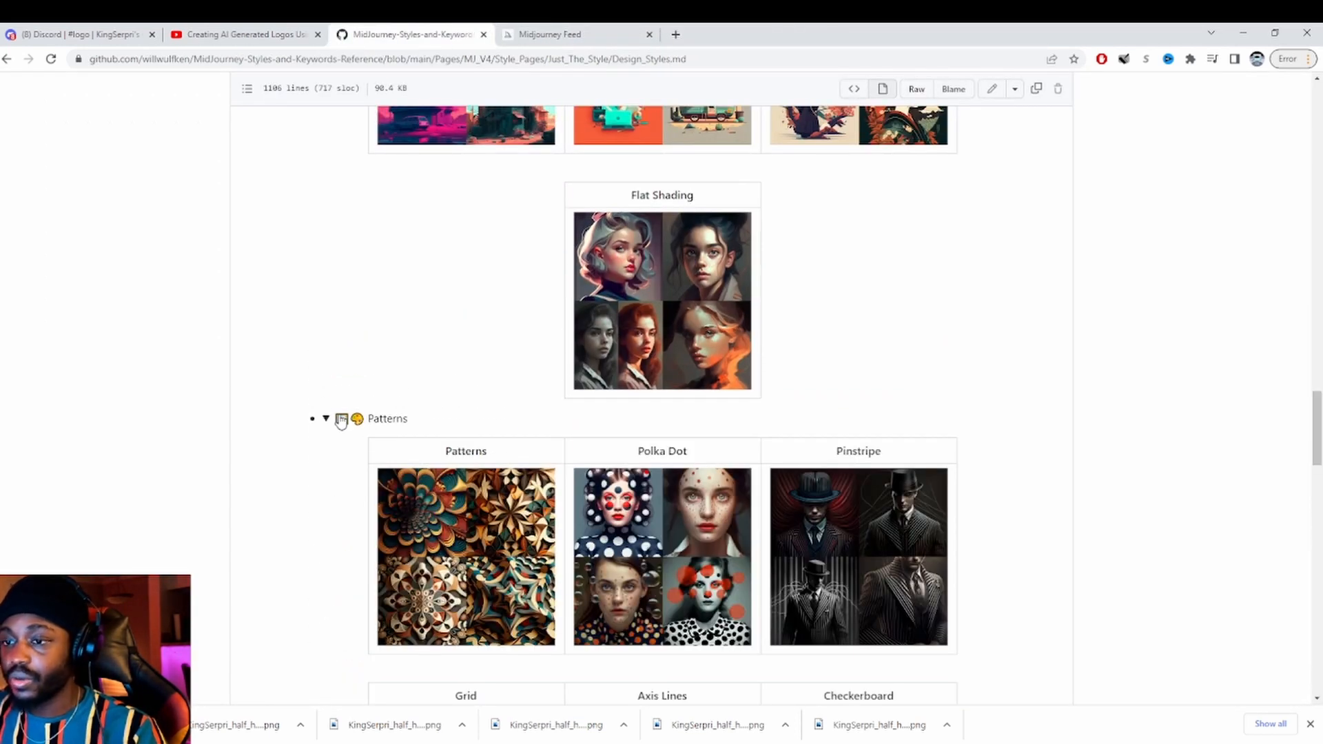
click(366, 421)
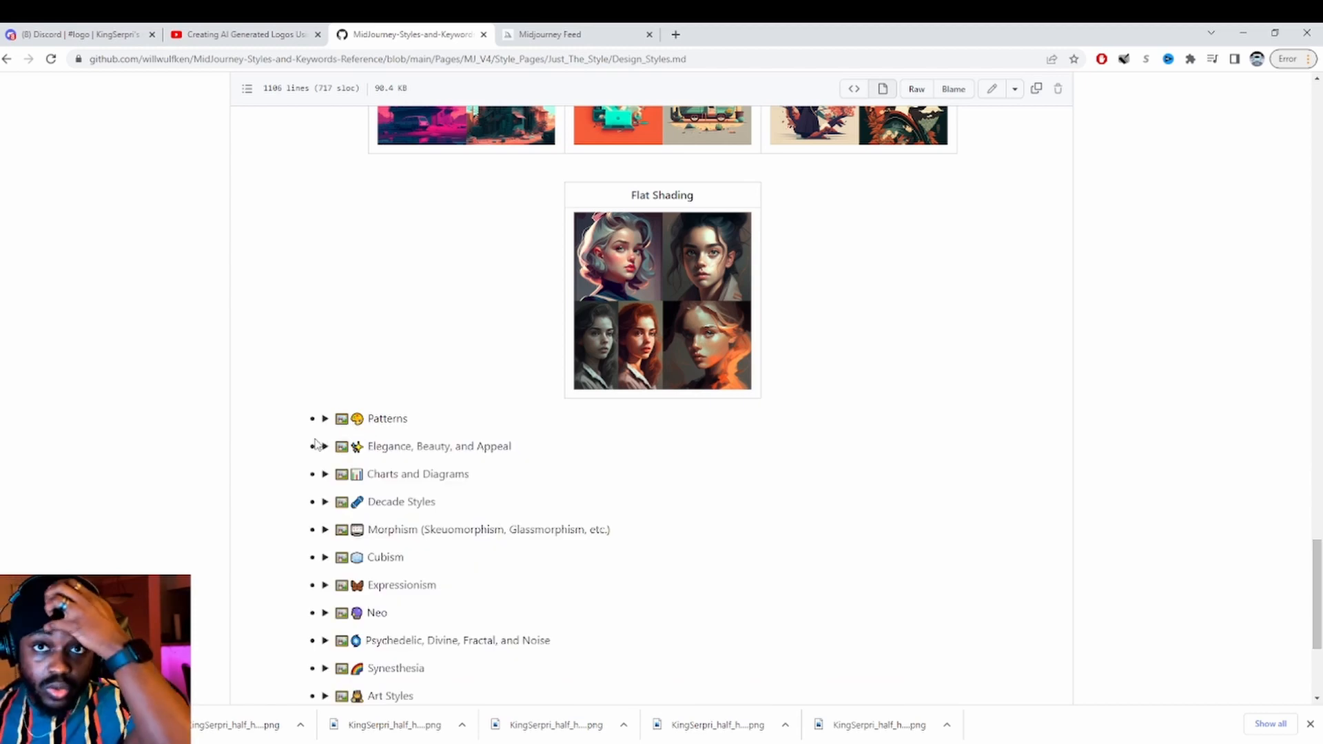
click(76, 34)
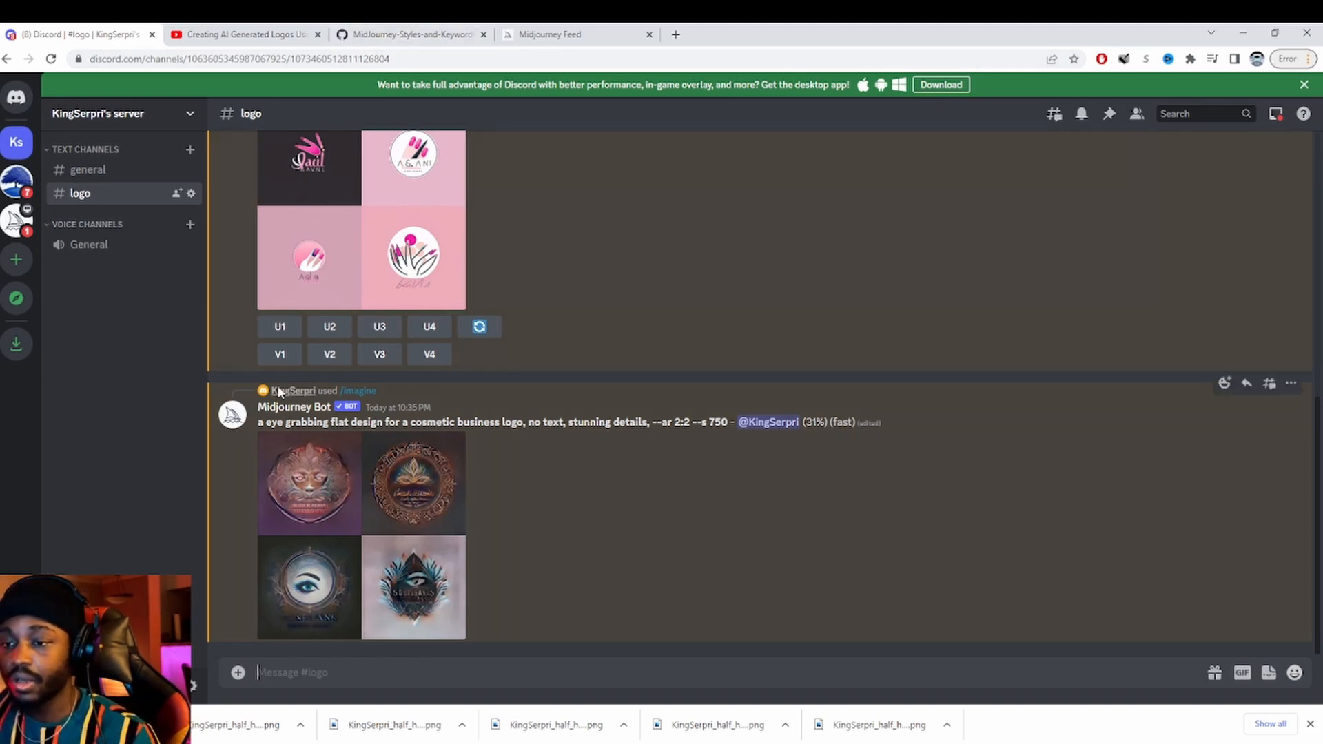
- View the Charts and Diagrams examples in the GitHub style reference, collapse them, and return to the logo results in Discord
click(382, 35)
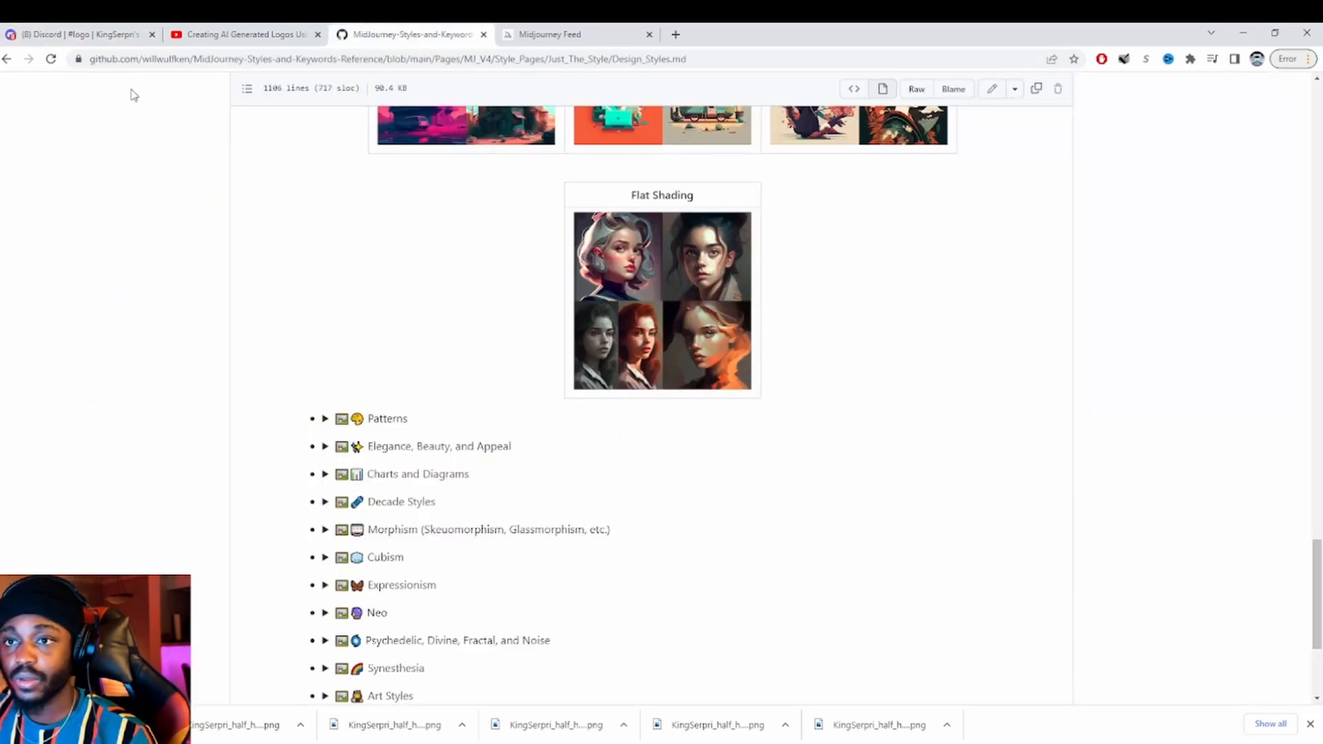
scroll(417, 372, down, 1)
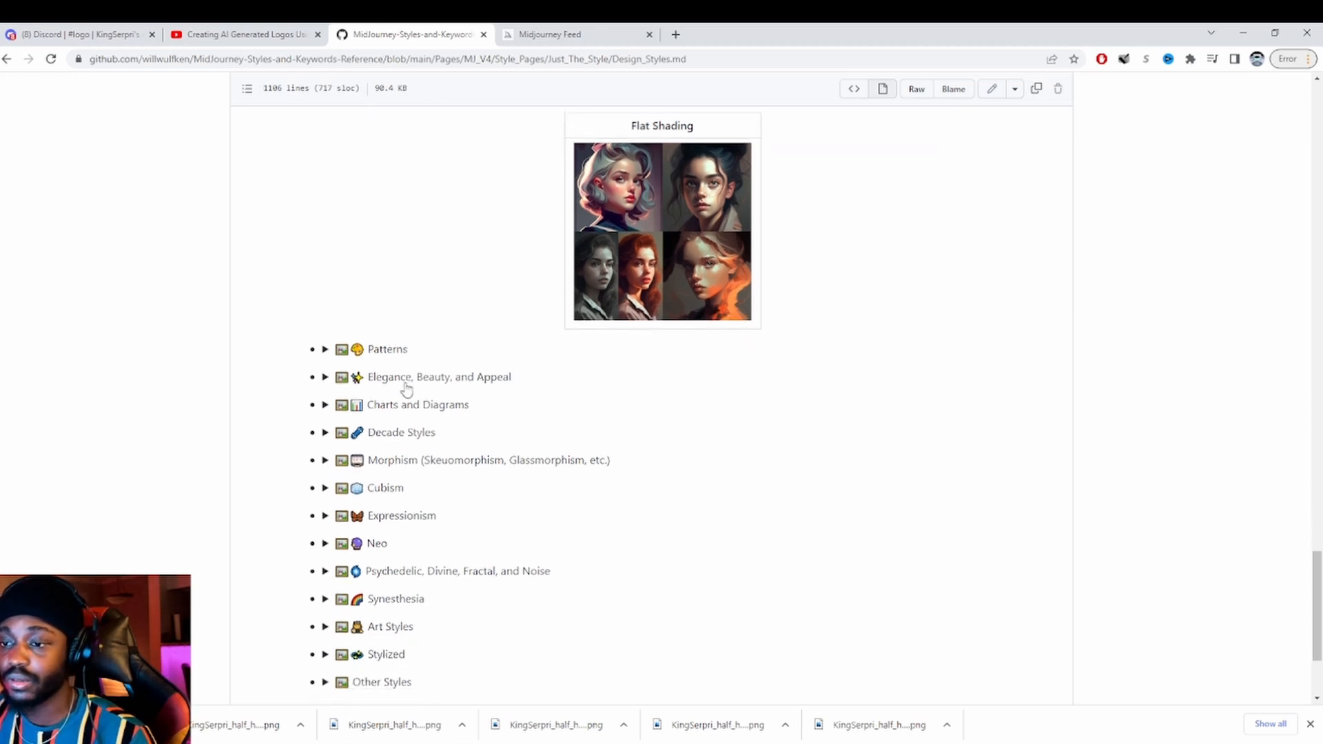
click(410, 406)
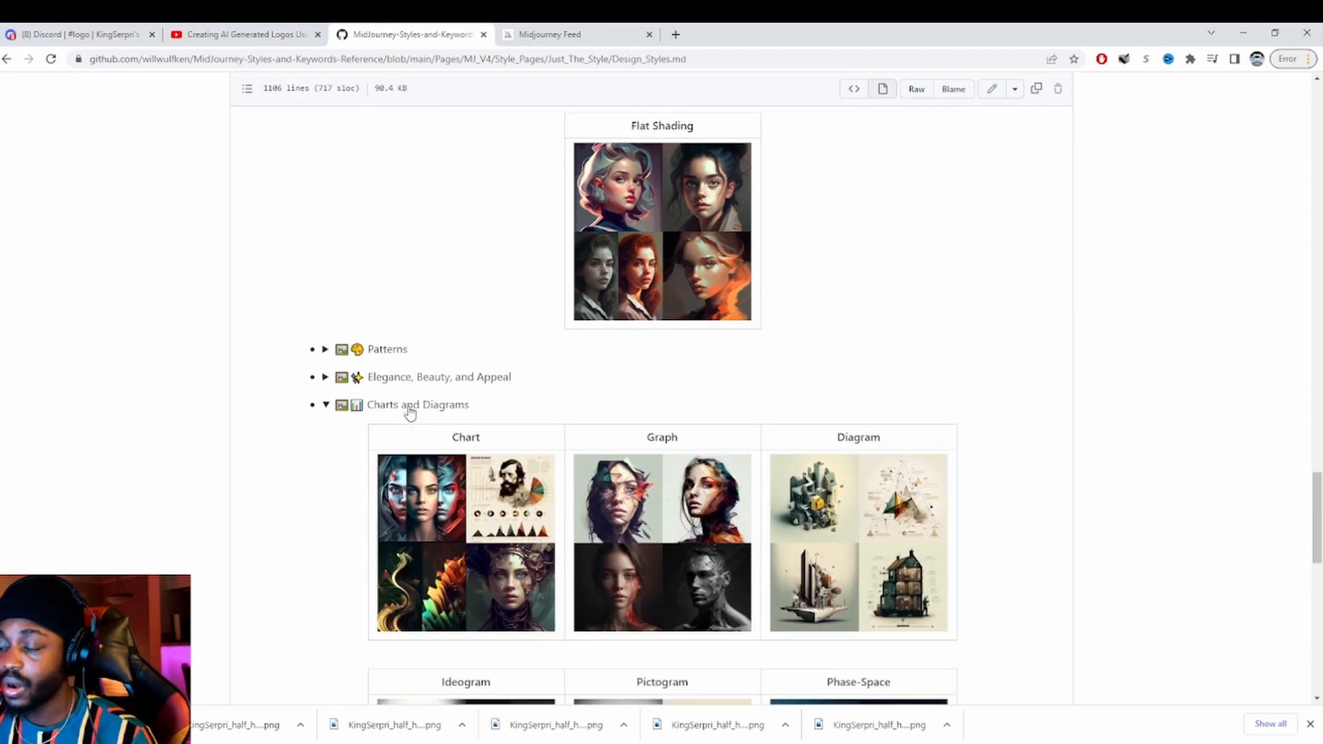
click(410, 405)
click(97, 34)
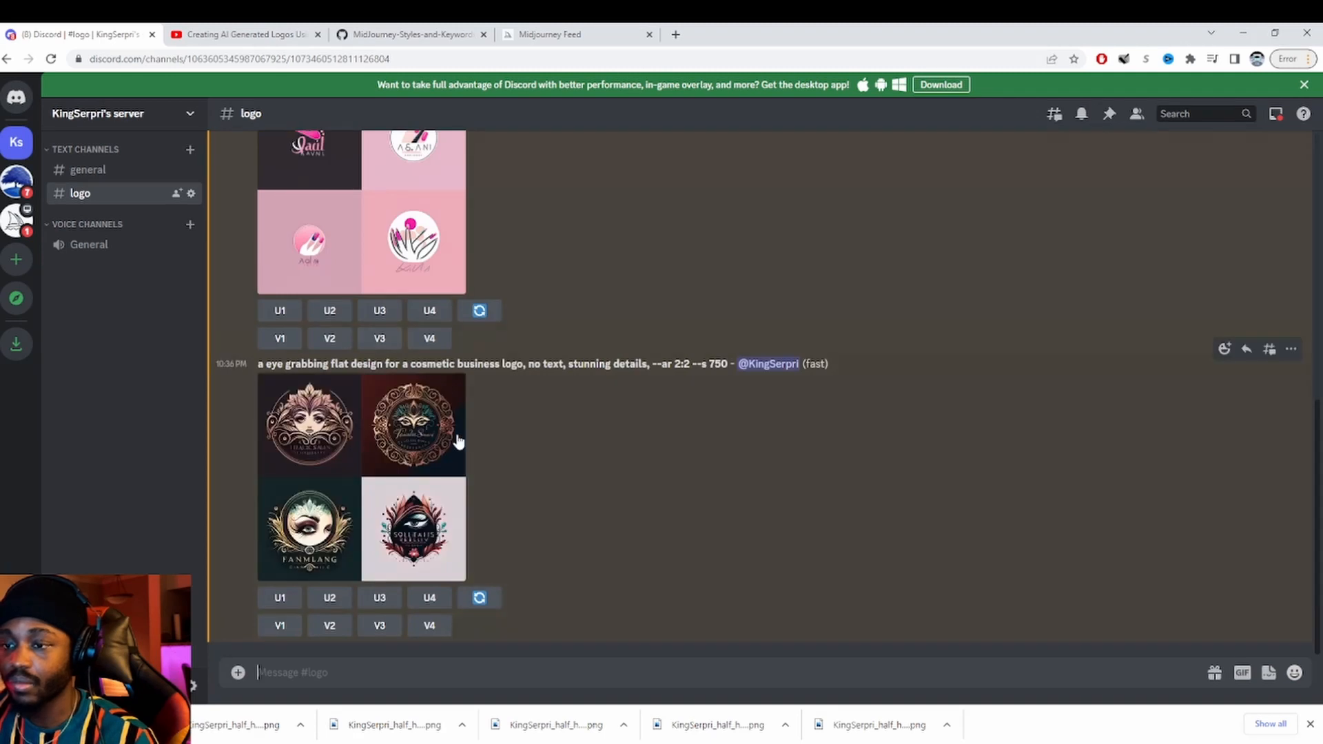
- View the cosmetic logo grid at full size and upscale image 4, the eye logo on the light background
click(387, 477)
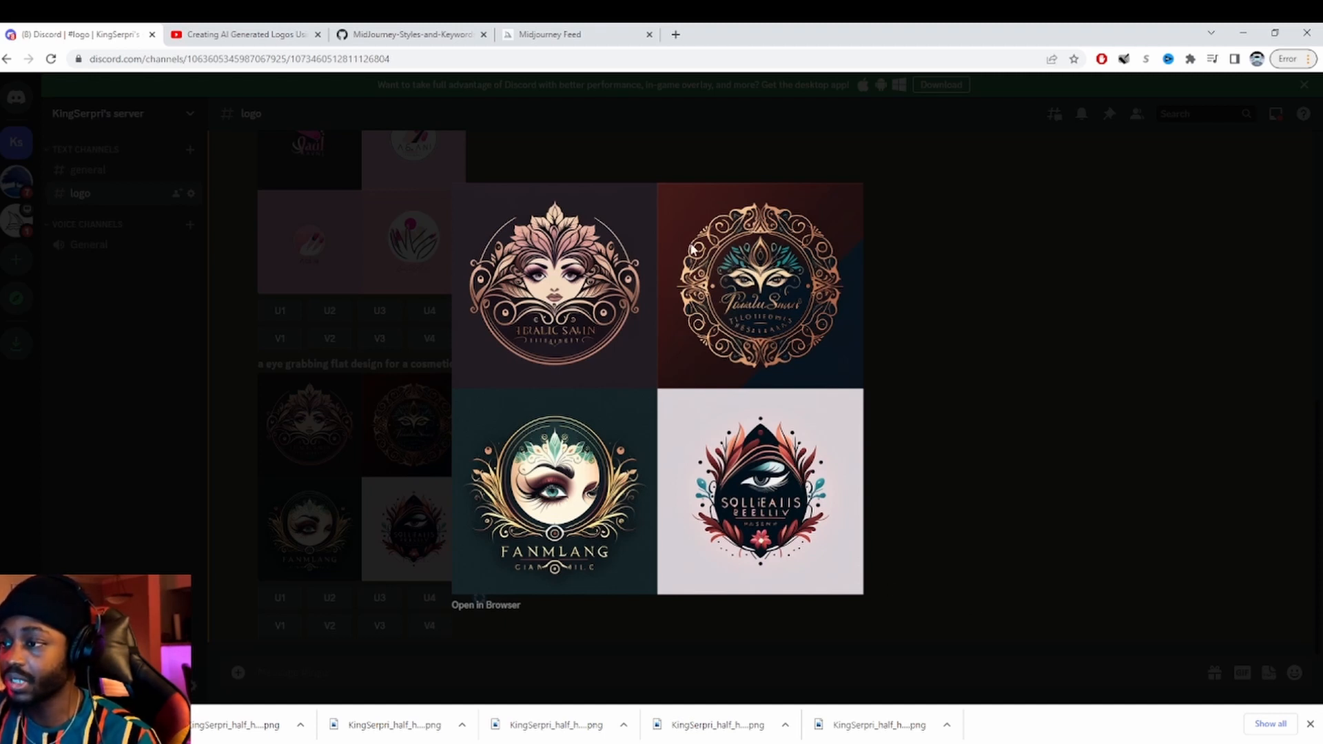
click(934, 525)
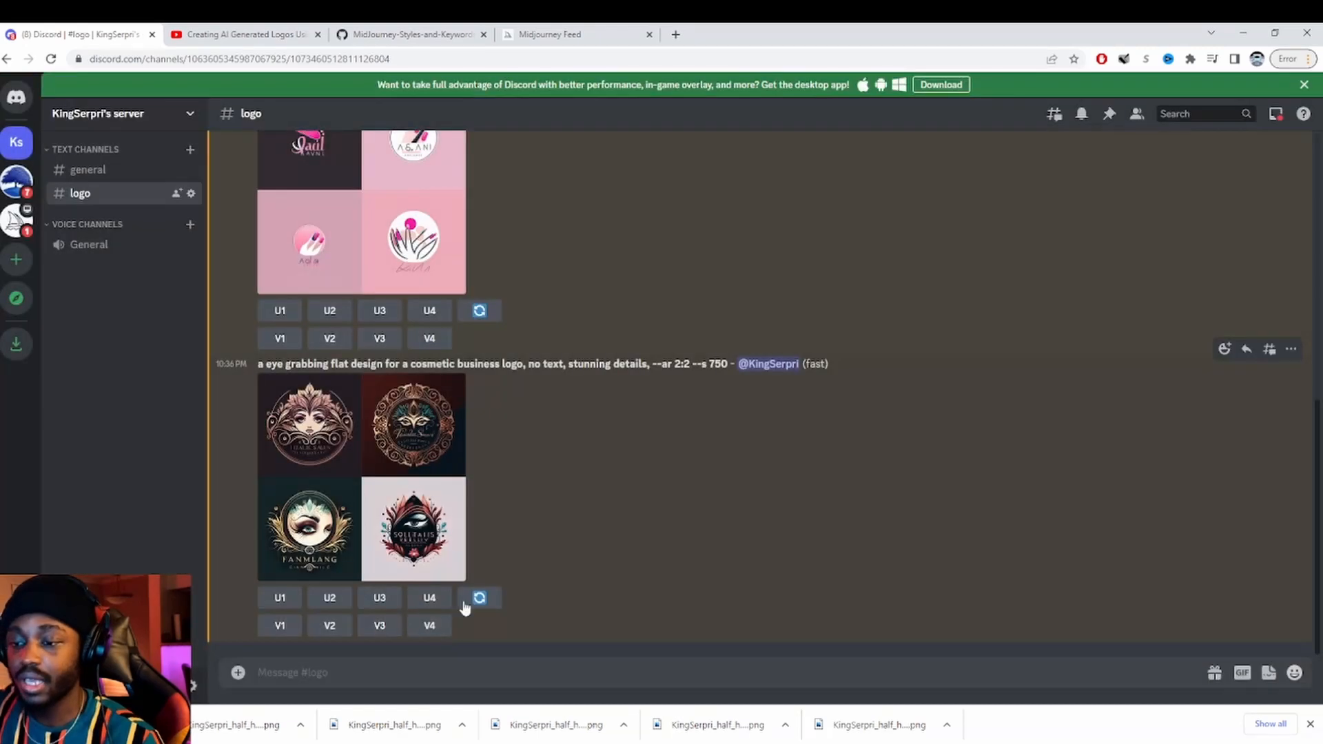
click(430, 598)
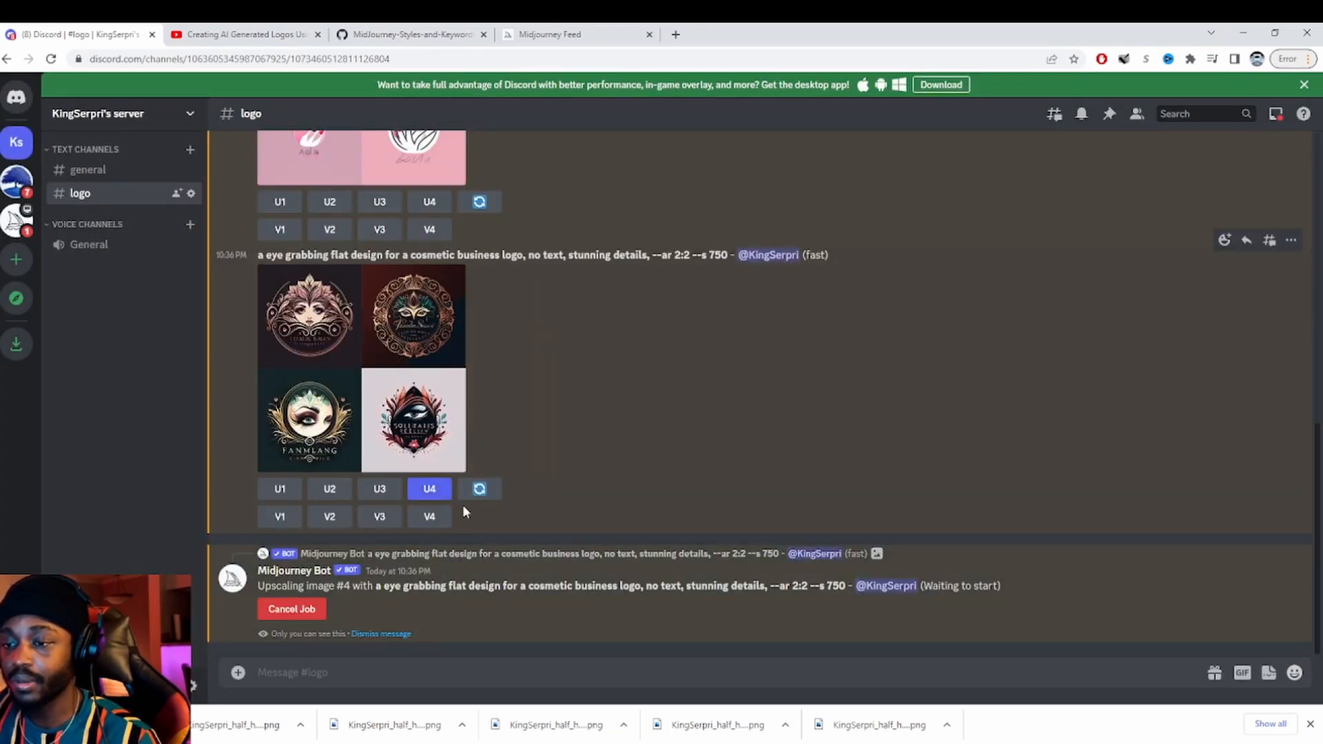
- Start a new /imagine prompt, copy the style name "Ukiyo-e Flat Design" from the GitHub style reference, and return to Discord
click(331, 672)
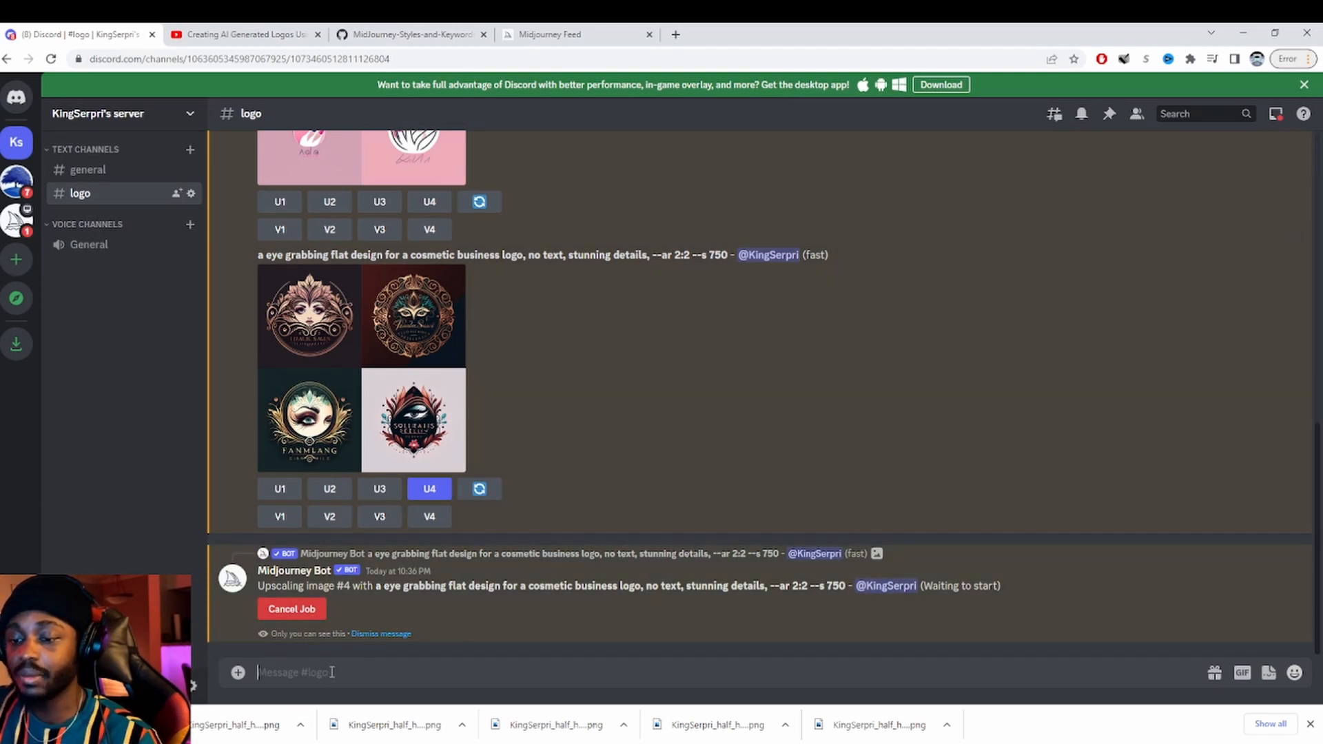
text(/)
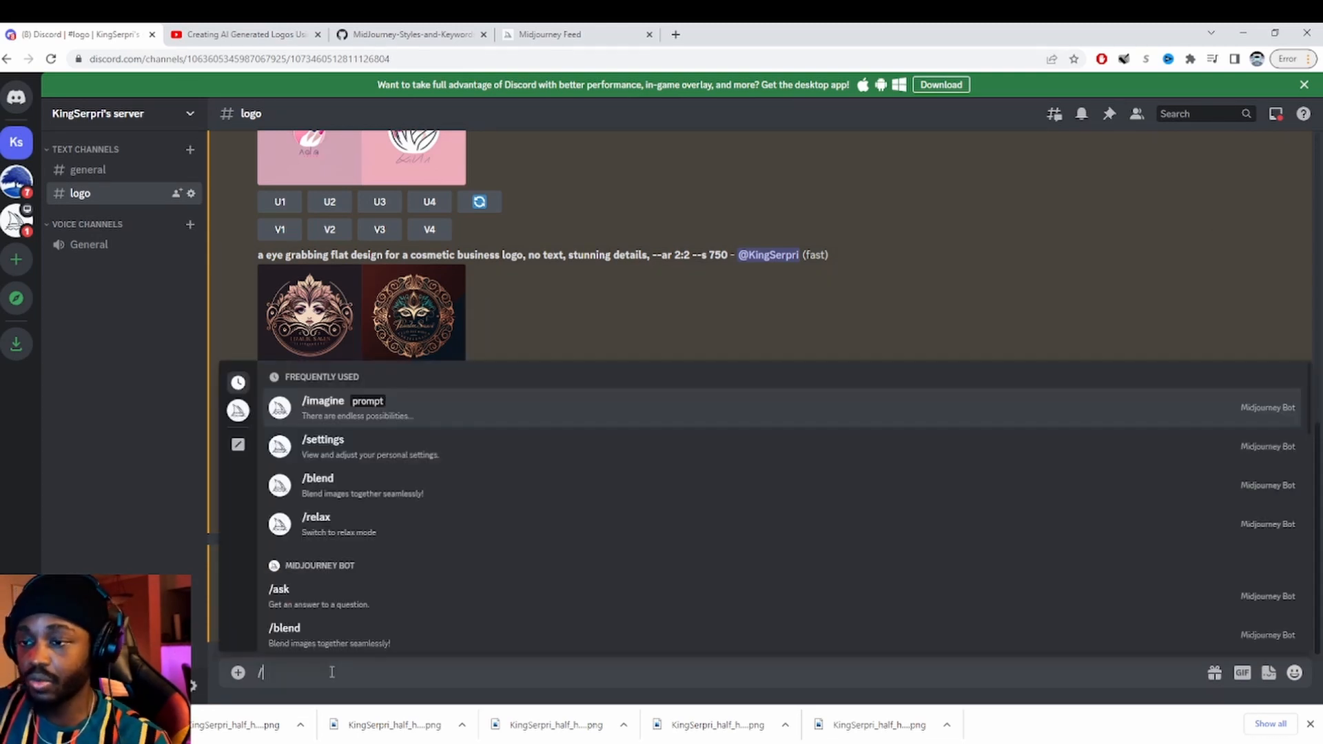
click(366, 407)
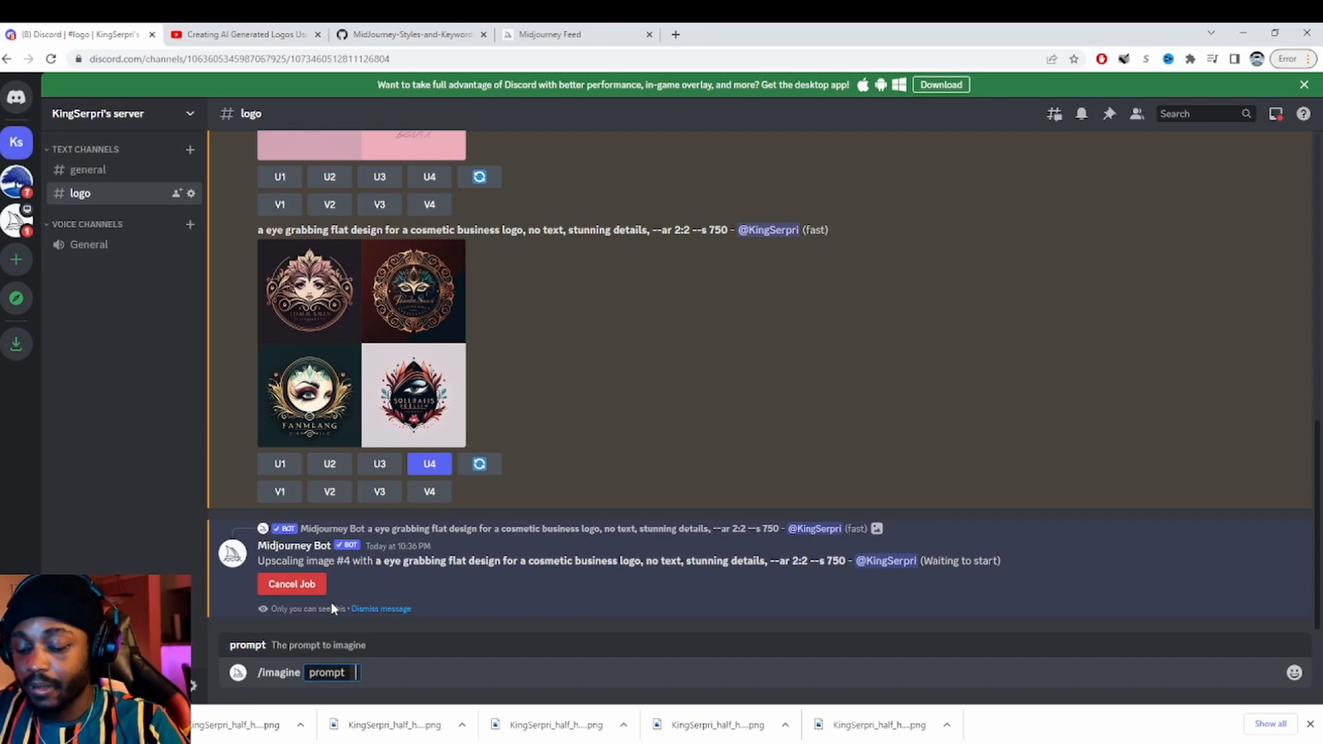
text(a fl)
key(BackSpace)
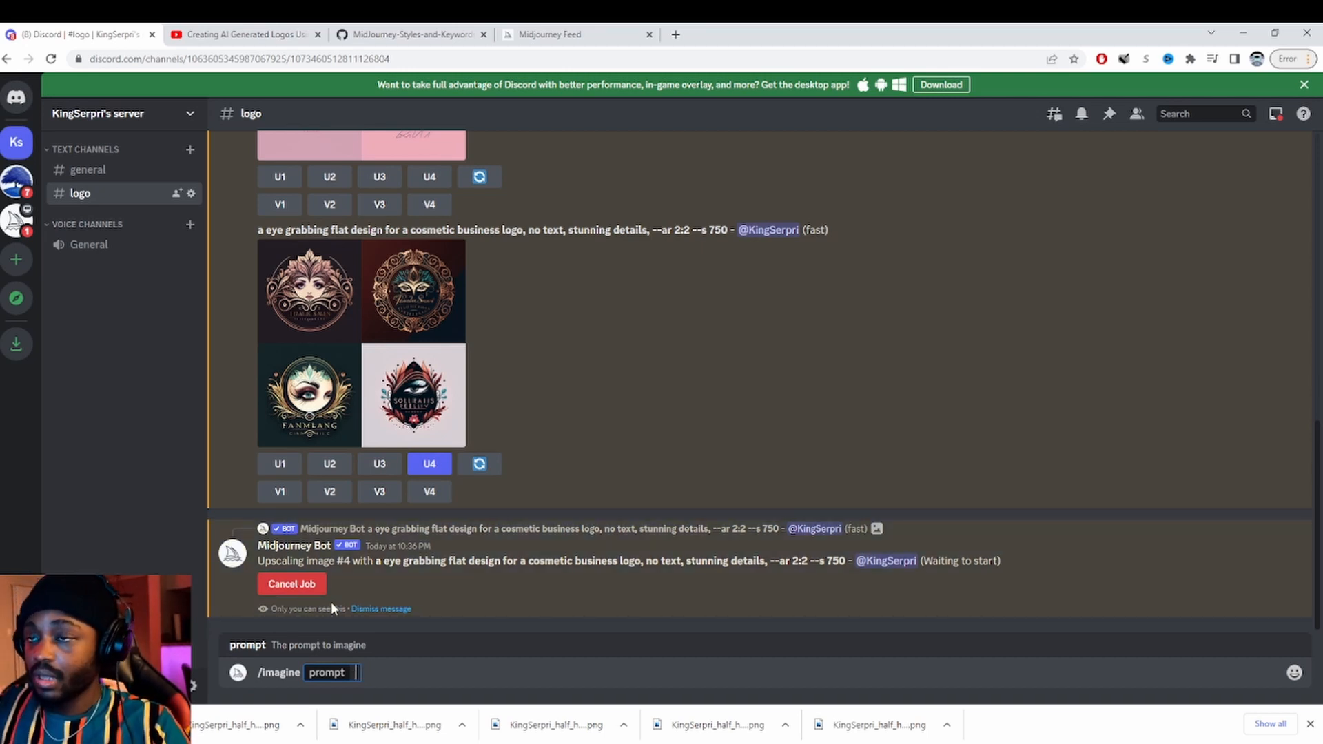
click(379, 34)
scroll(595, 273, up, 4)
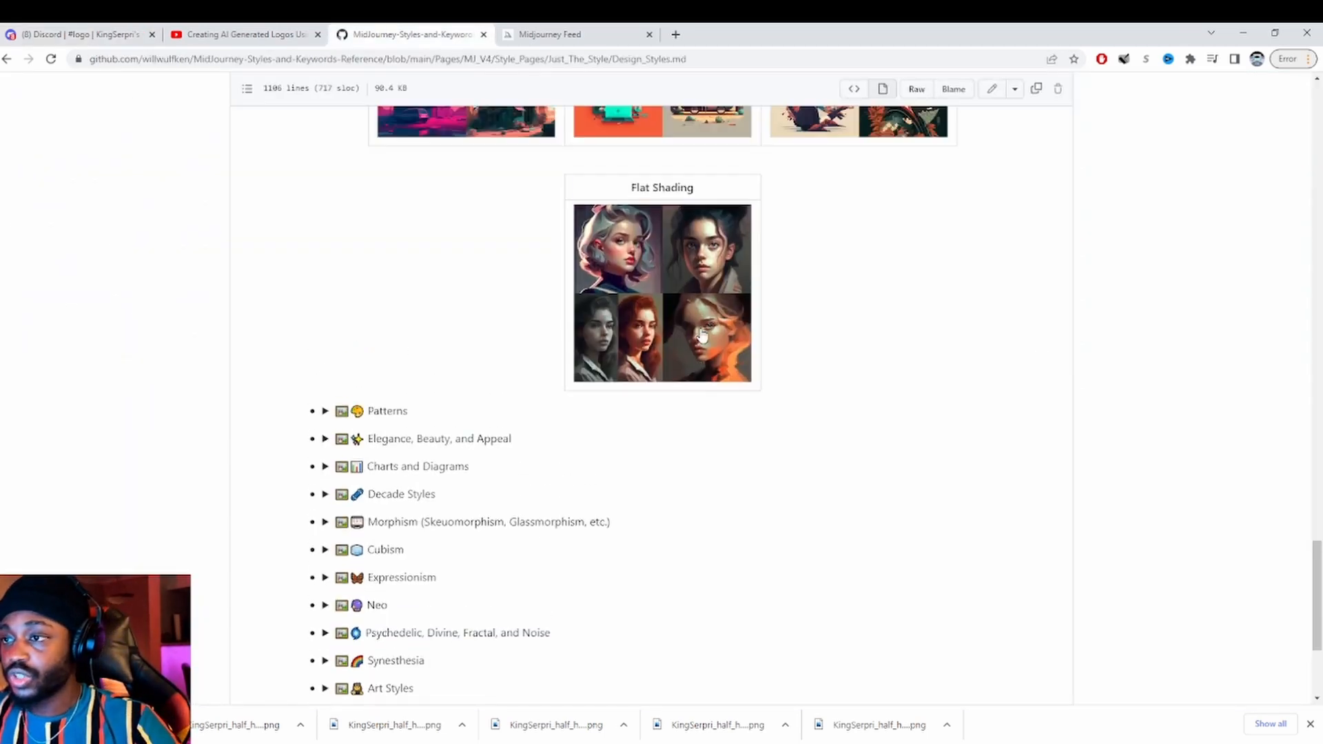
drag(919, 159, 808, 160)
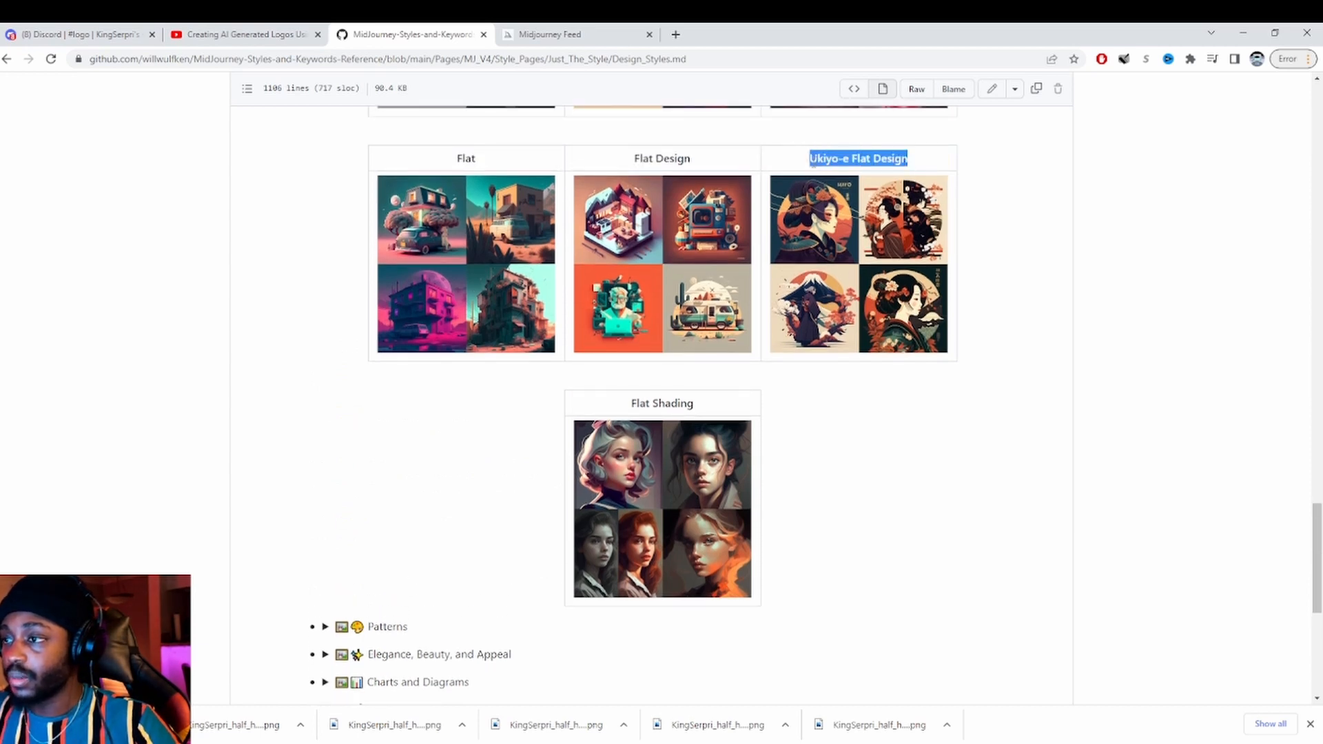
click(80, 34)
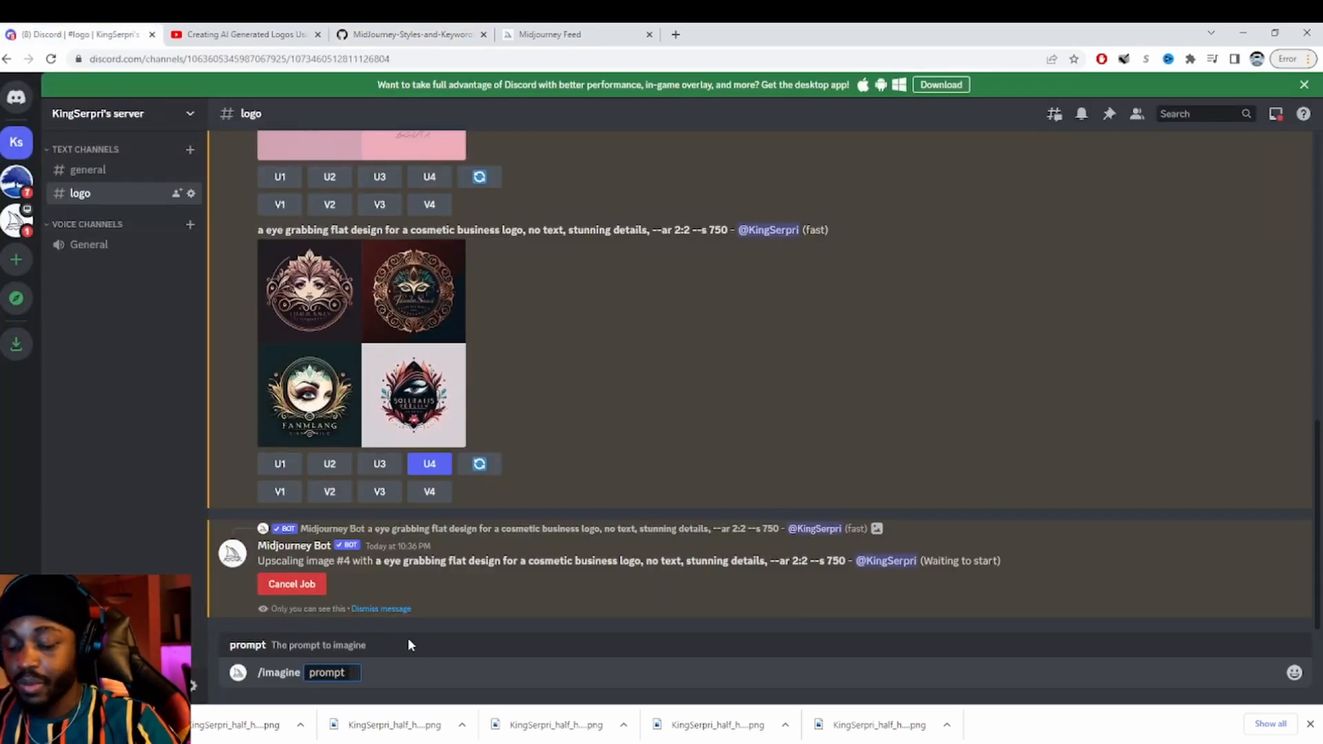
- Begin the image prompt with "a logo for a coffee shop named akai"
text(a coffee)
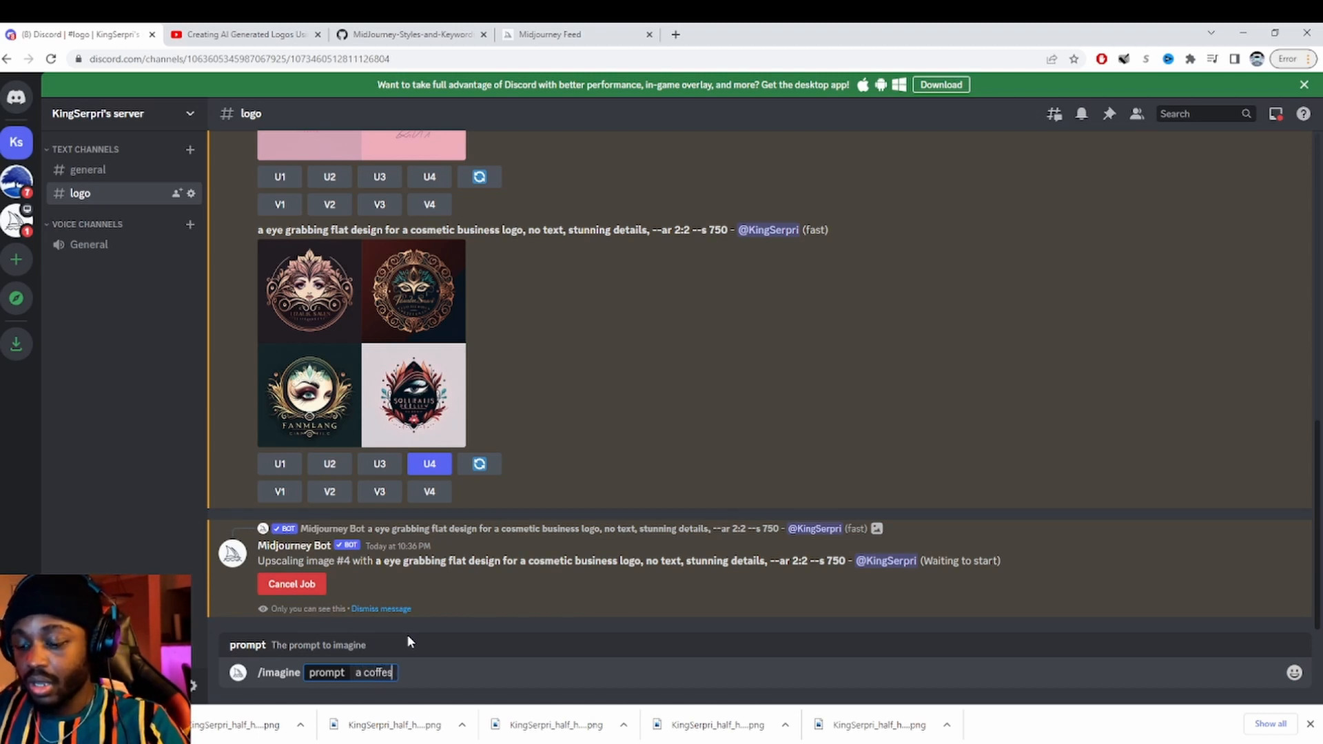
key(BackSpace)
key(BackSpace)
key(BackSpace)
key(BackSpace)
key(BackSpace)
key(BackSpace)
key(BackSpace)
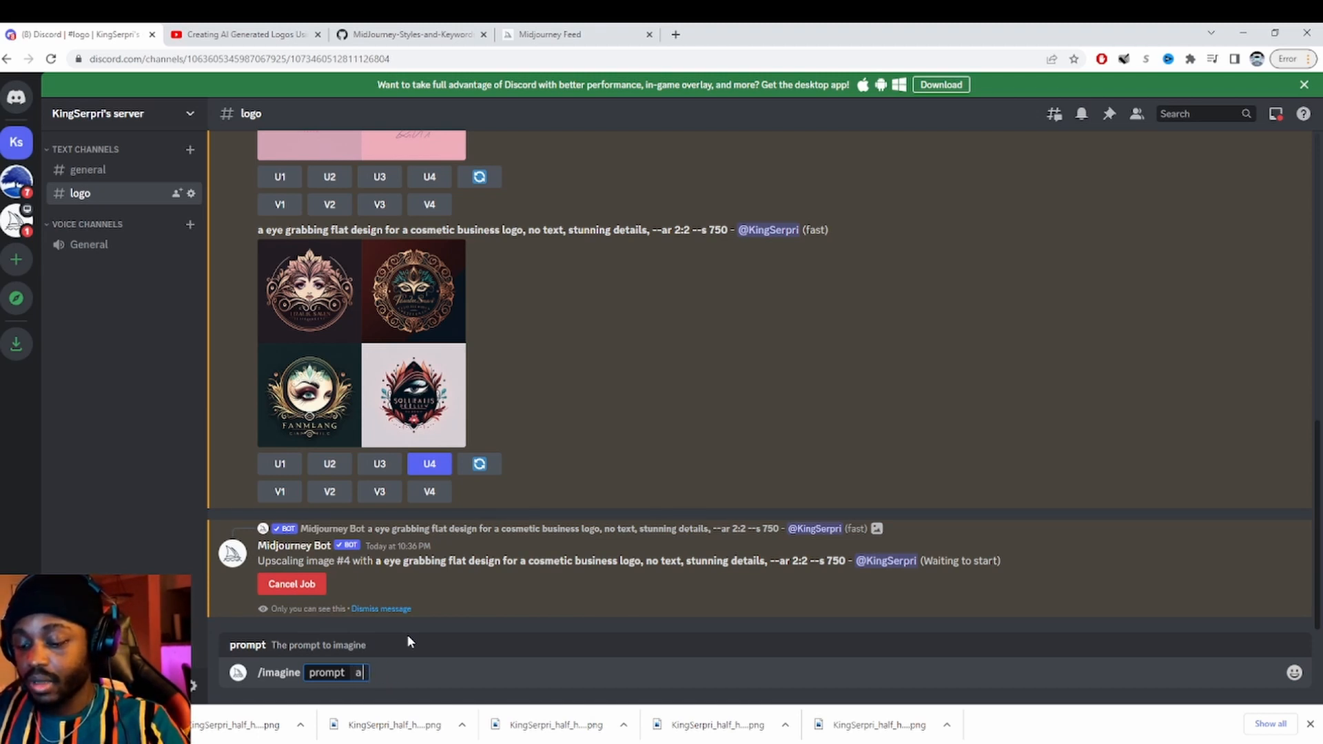
text(logo for a c)
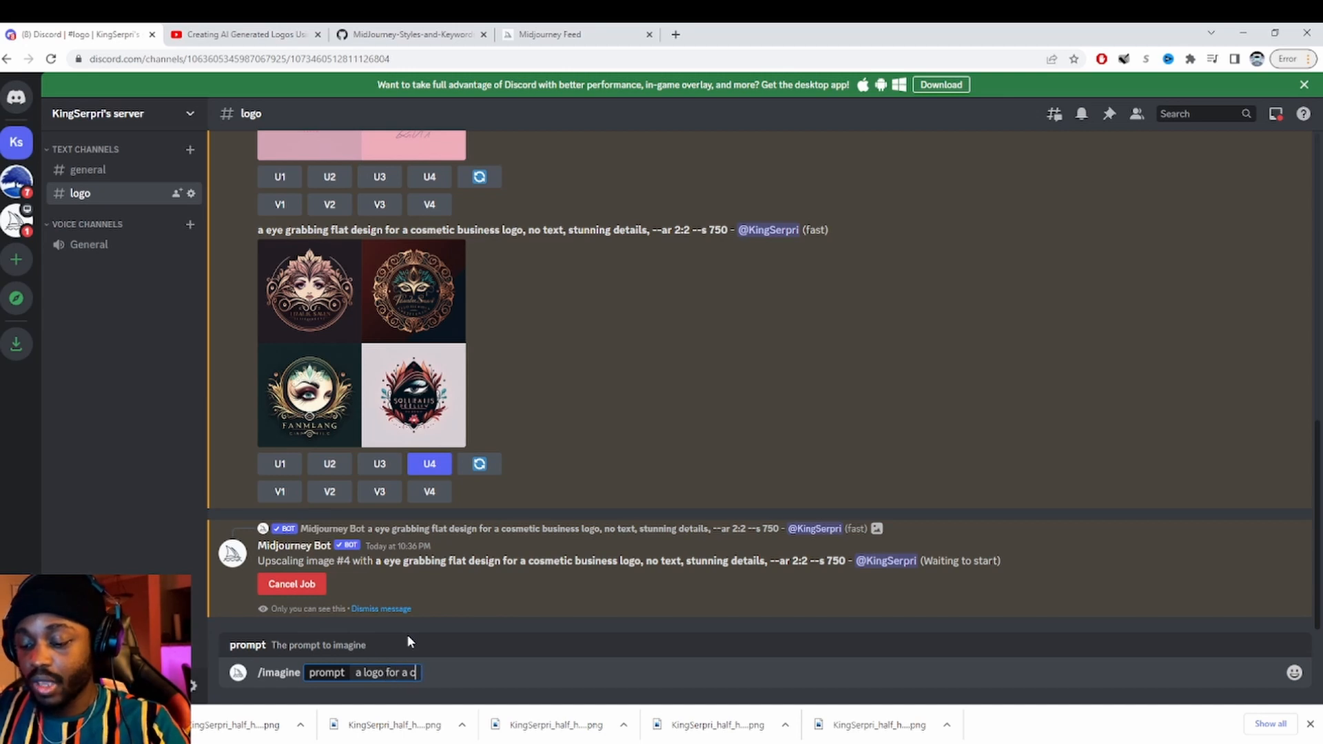
text(offee)
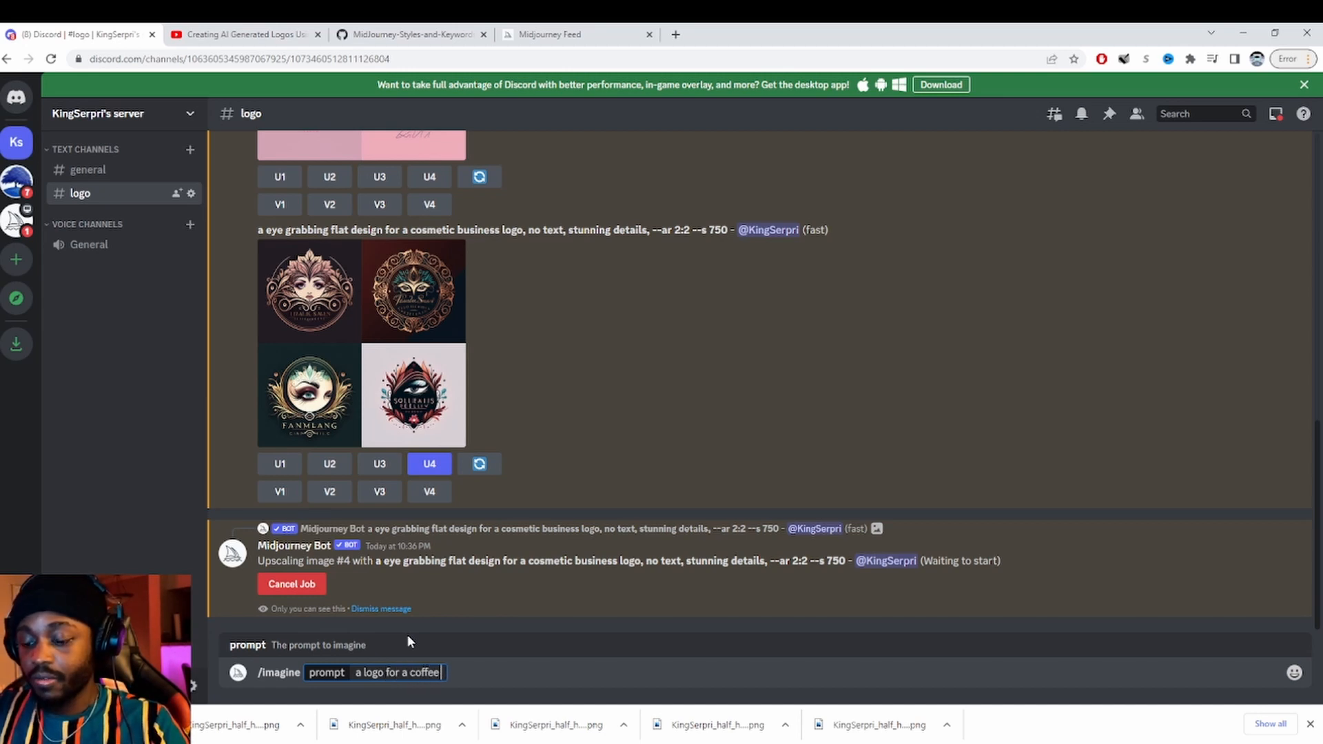
text( shop named )
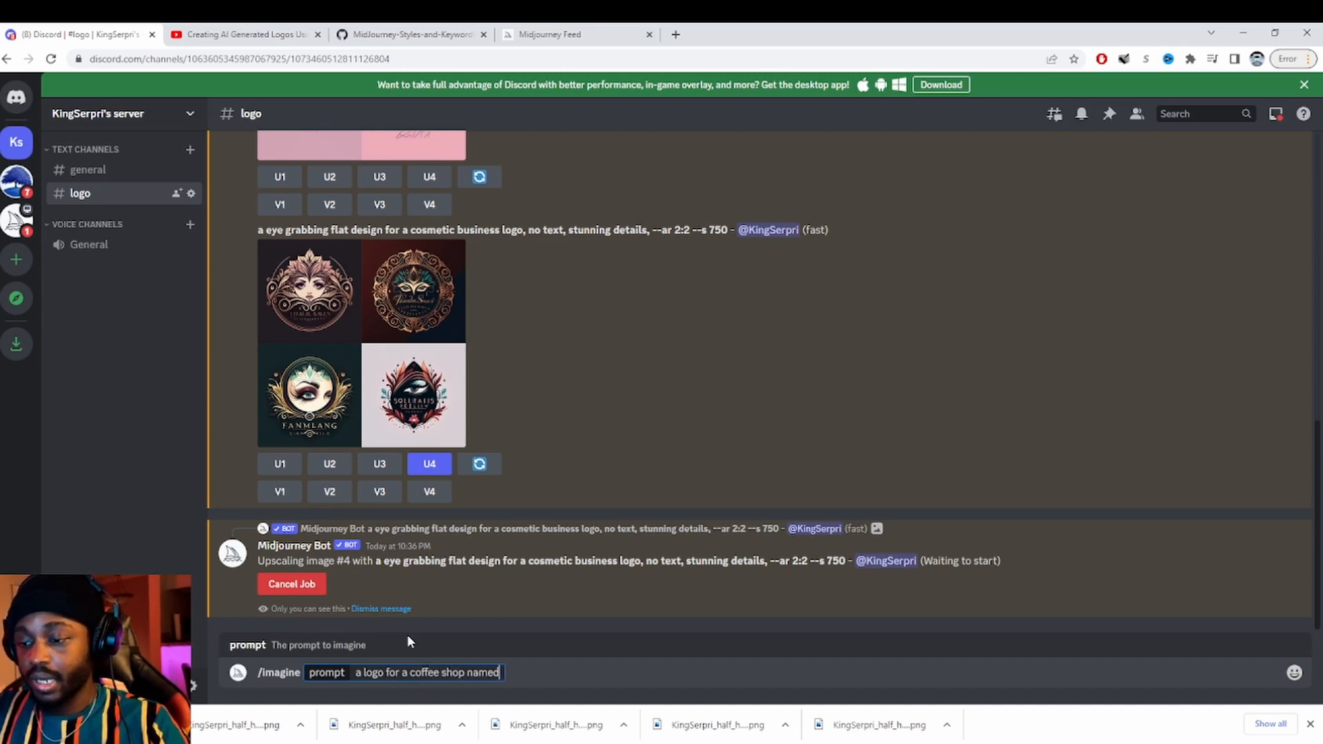
text(akai)
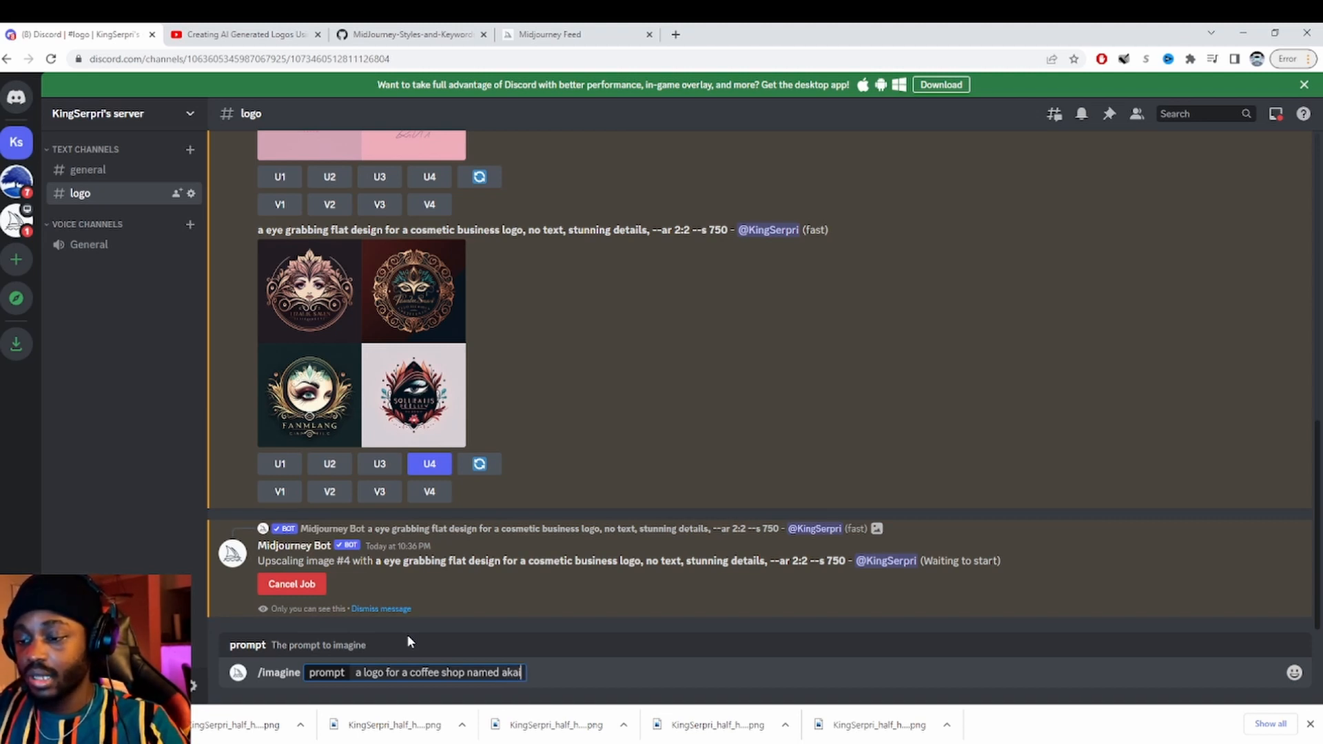
- Extend the coffee shop prompt with the color description "with brown and dark colors,"
text( with)
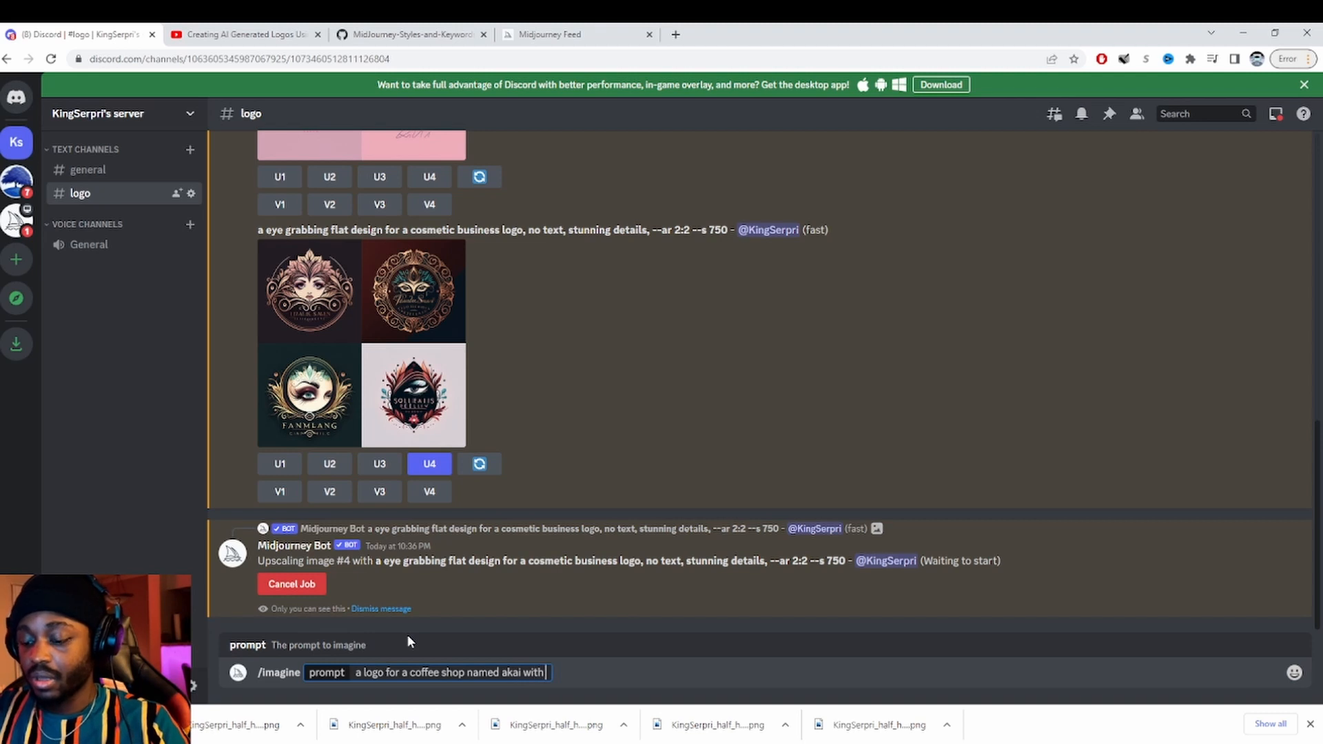
text( brown colo)
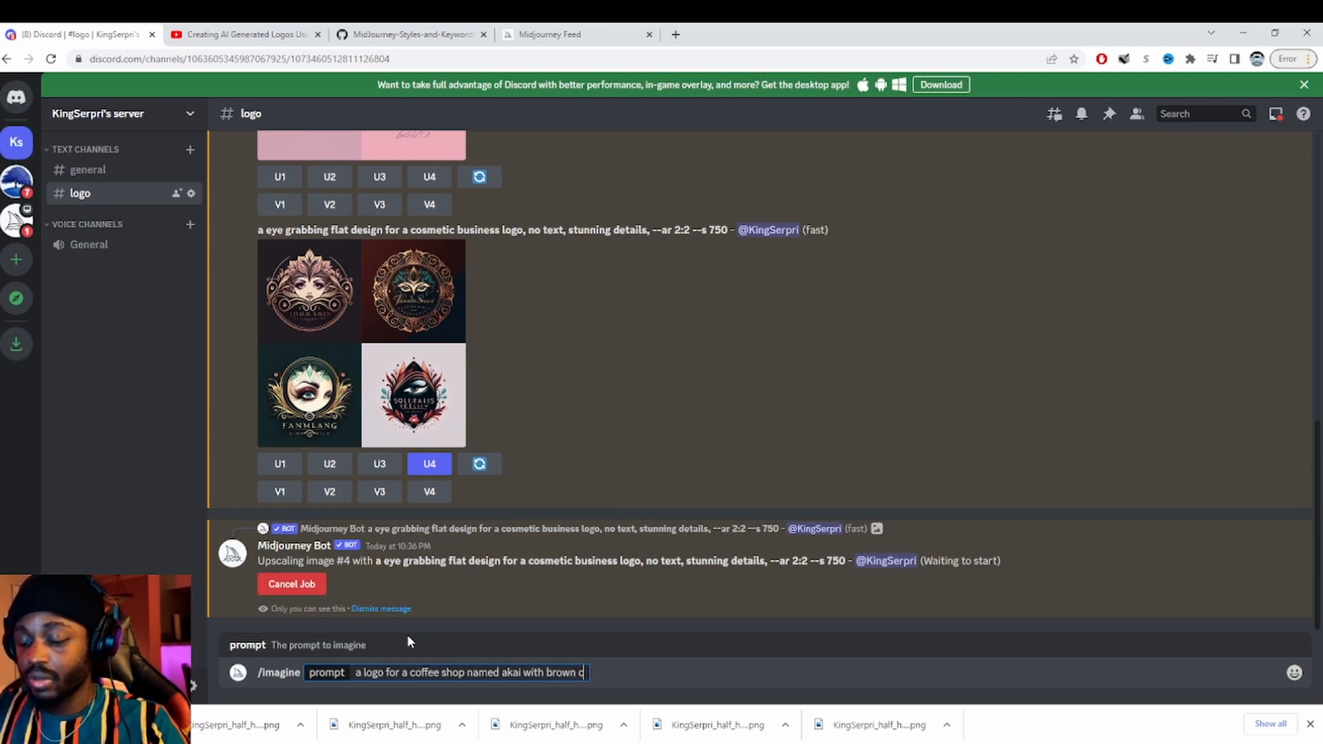
key(BackSpace)
key(BackSpace)
key(BackSpace)
key(BackSpace)
key(BackSpace)
text(and)
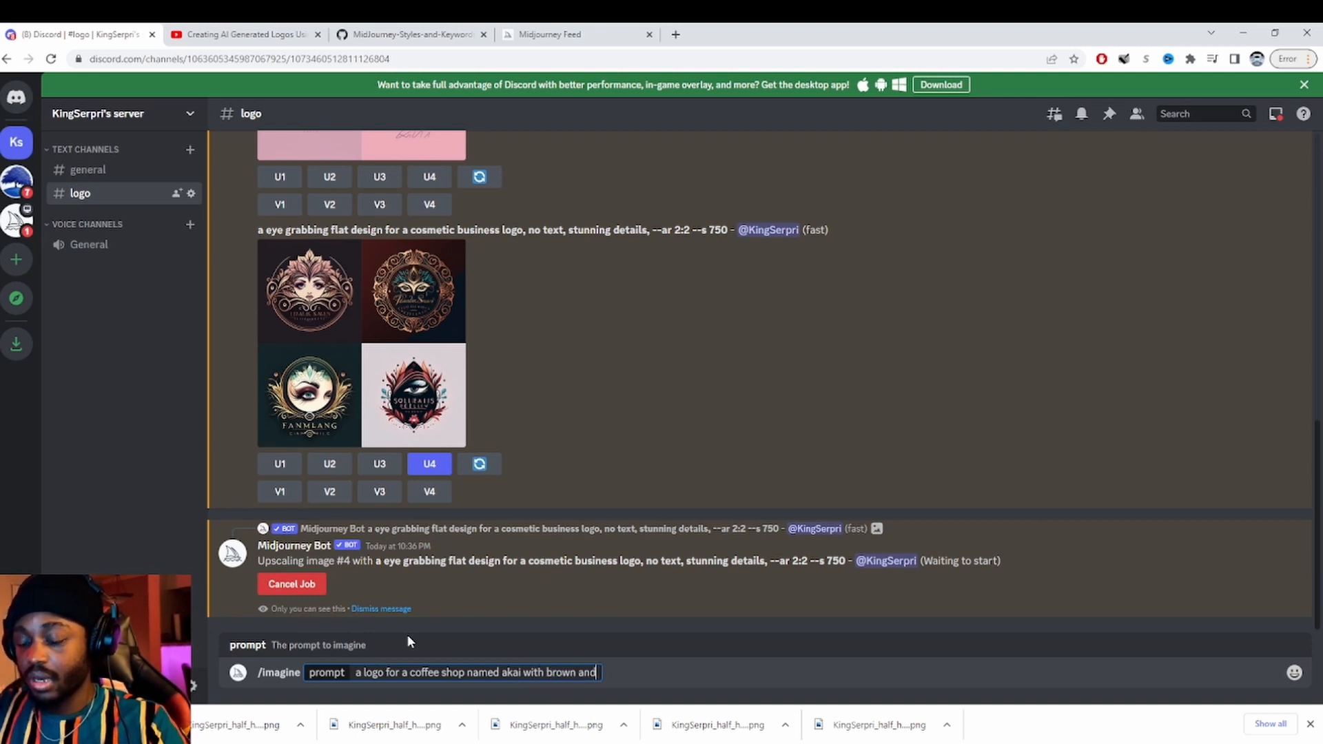
text( dark colors,)
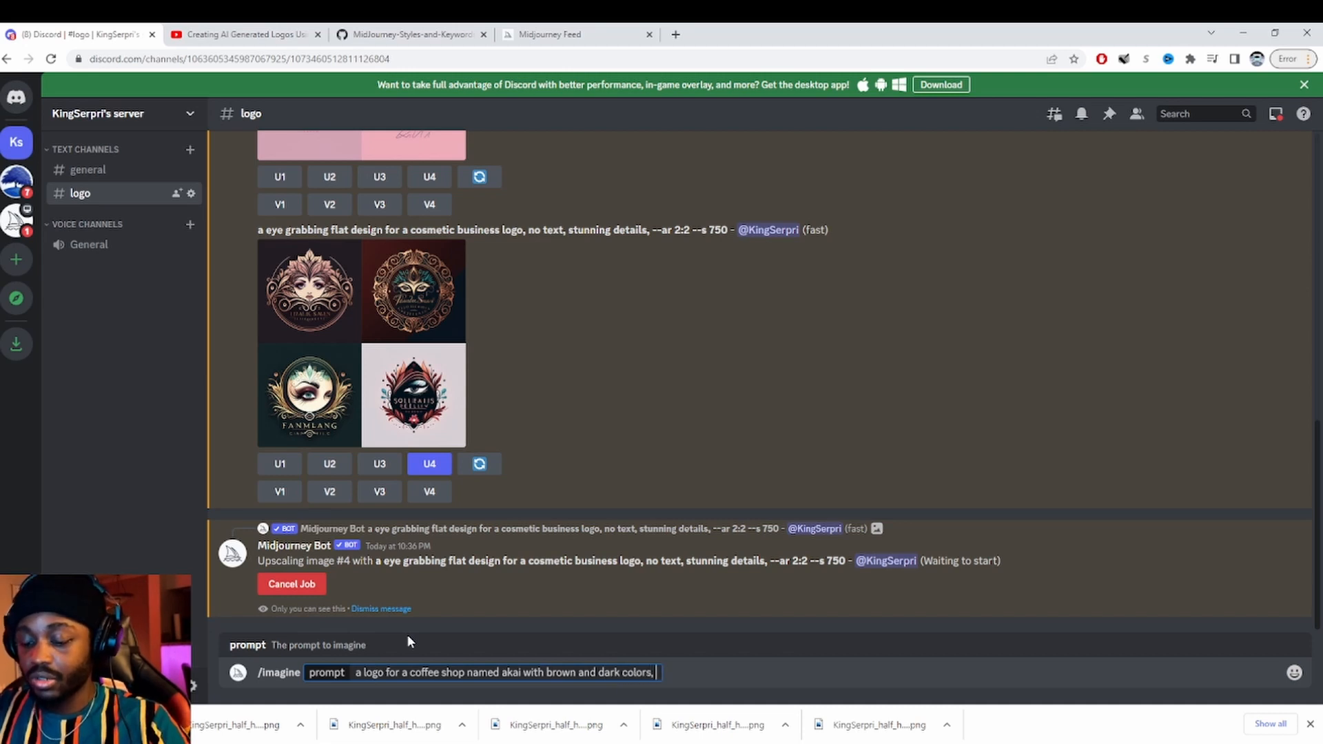
- Append the copied style "Ukiyo-e Flat Design" and ", --ar 2:2" to the prompt and submit it to the Midjourney Bot
text(Ukiyo-e Flat Design)
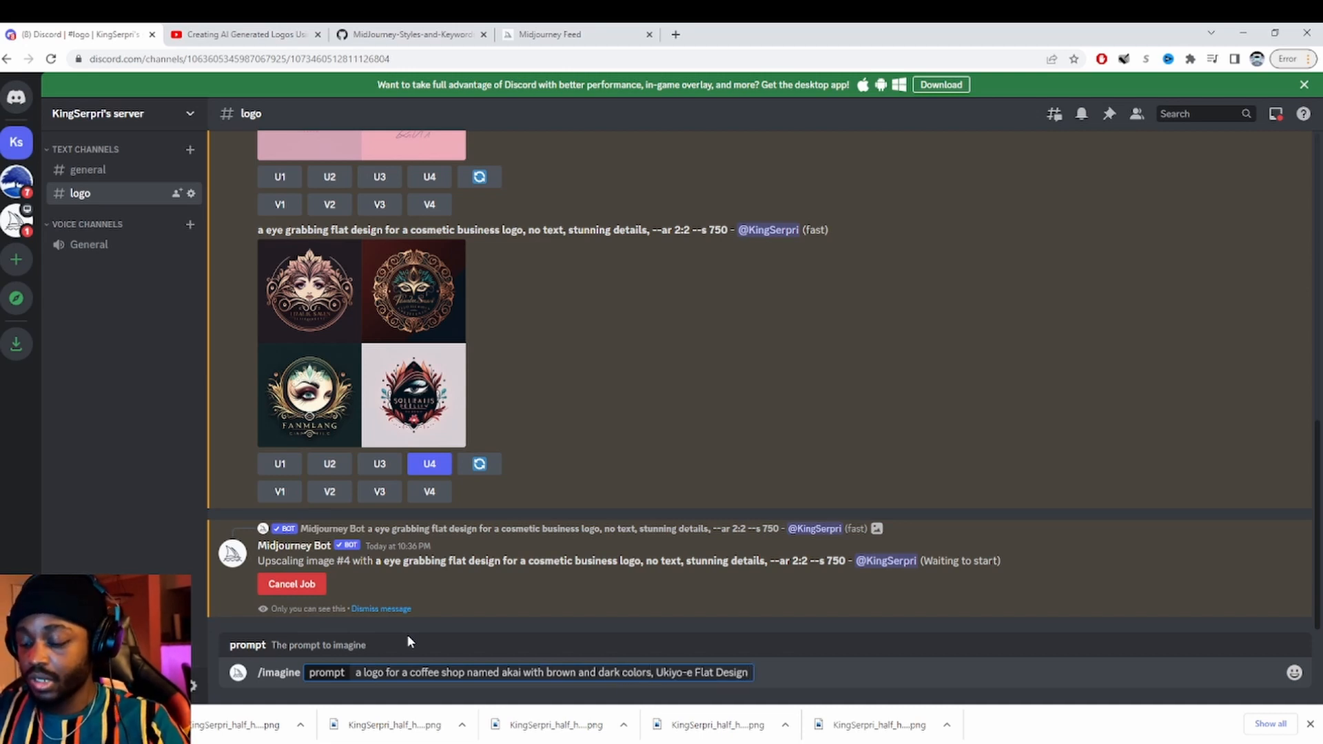
text(, )
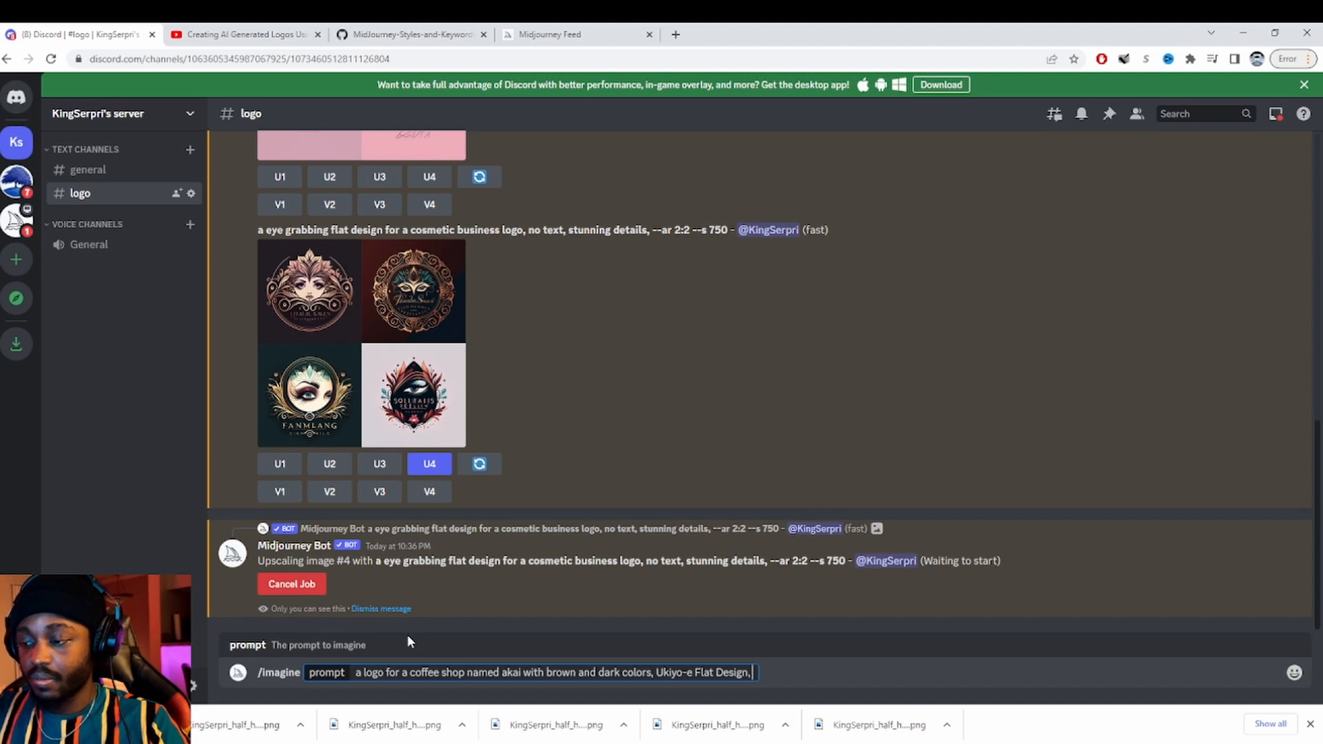
text(--ar 2:2)
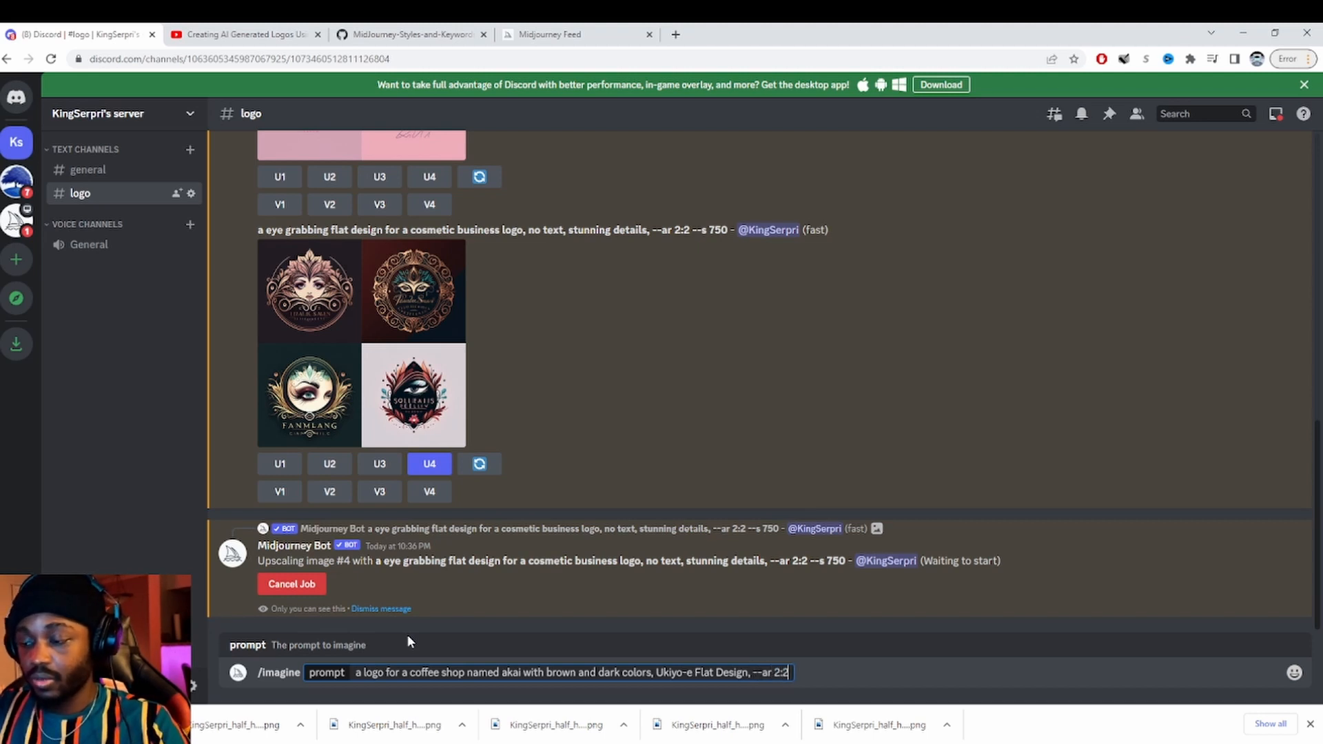
key(Return)
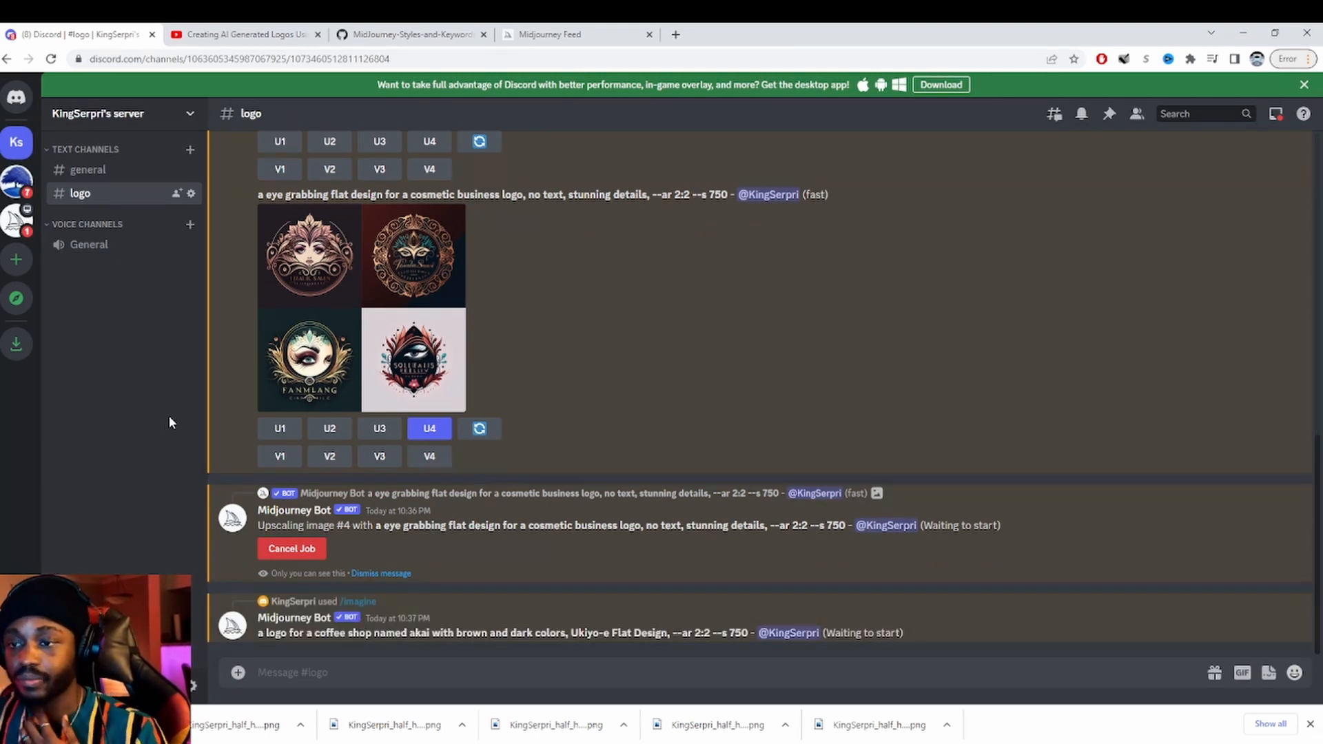
- View the upscaled cosmetic eye logo at full size and close the preview
click(359, 393)
click(993, 517)
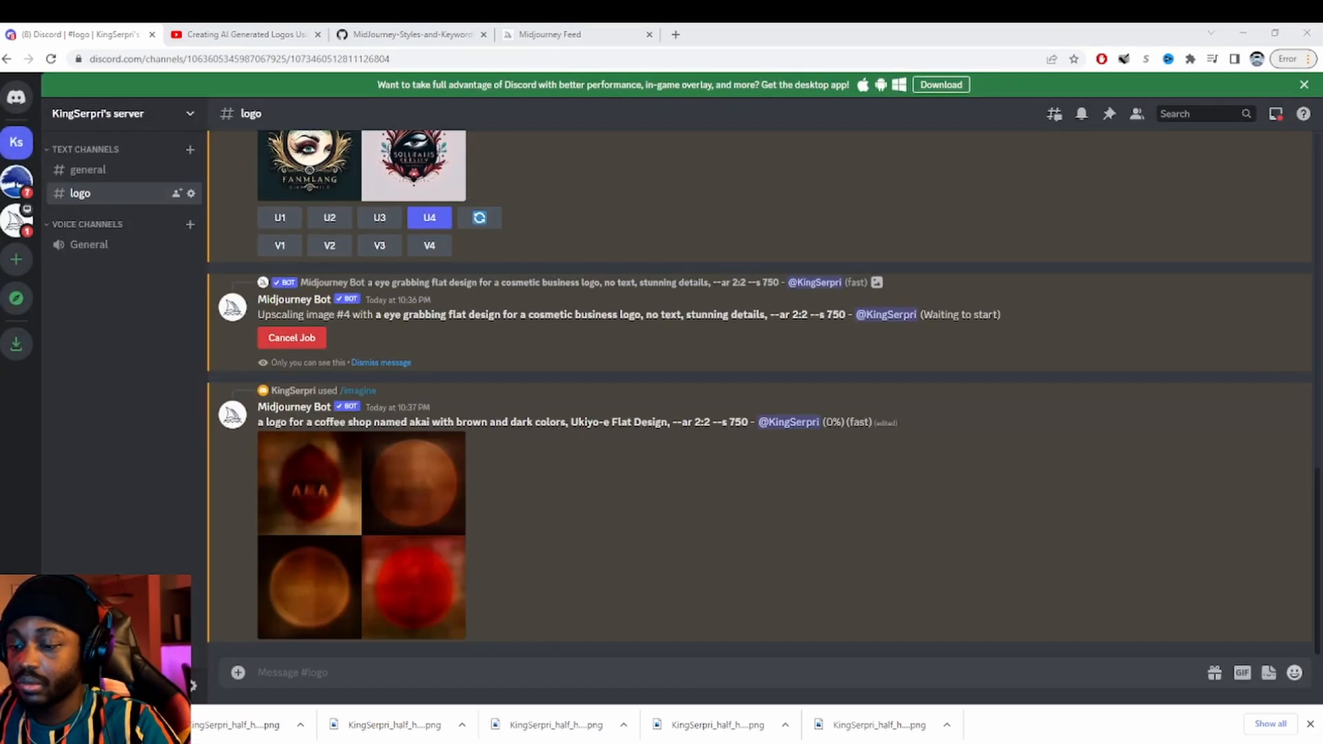
click(397, 413)
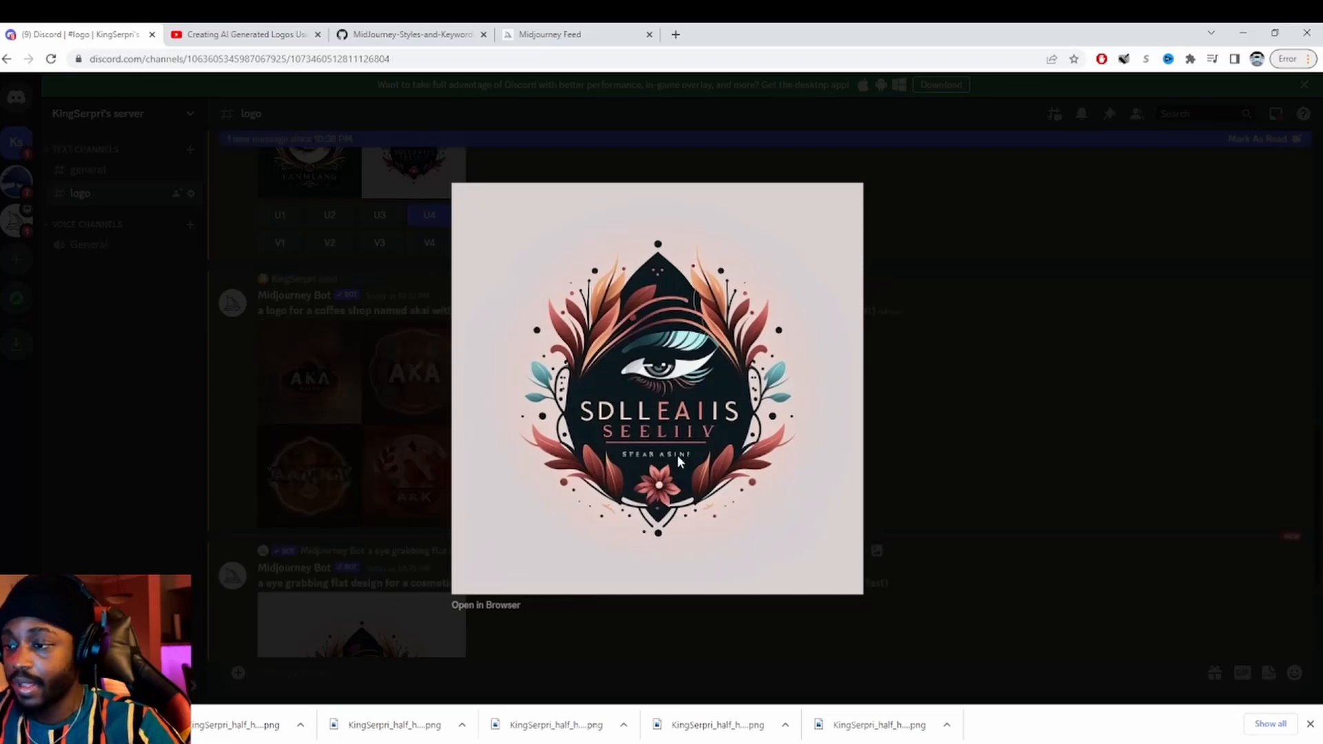
click(783, 664)
- View the coffee shop logo grid at full size and upscale image 2, the badge with the coffee cup
click(369, 563)
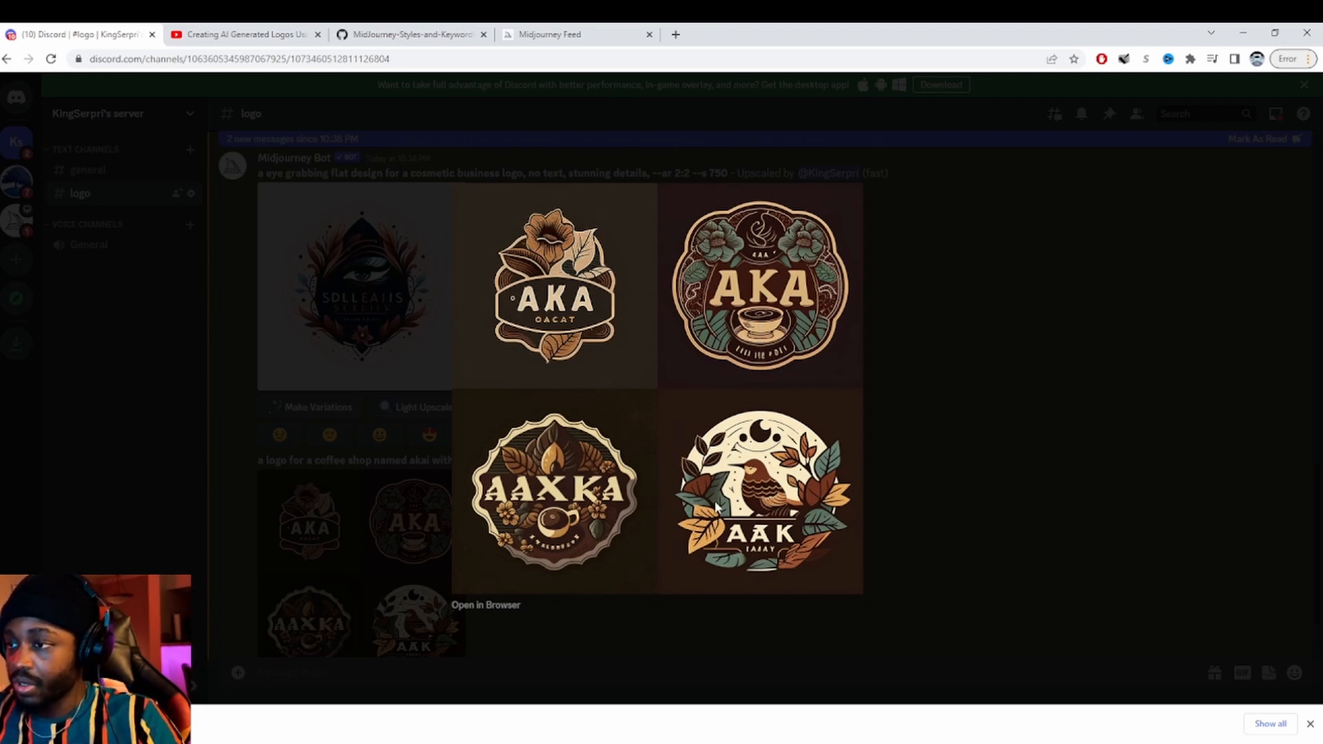
click(1007, 402)
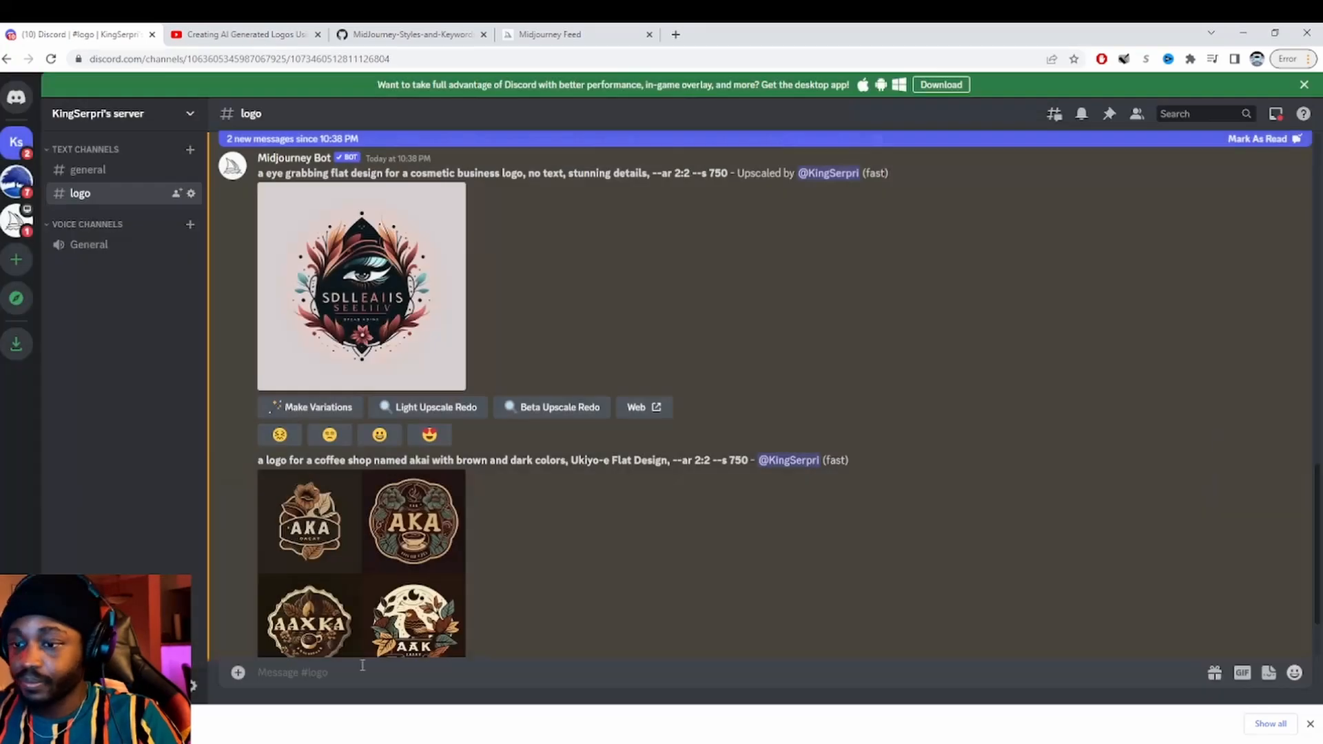
scroll(345, 579, down, 2)
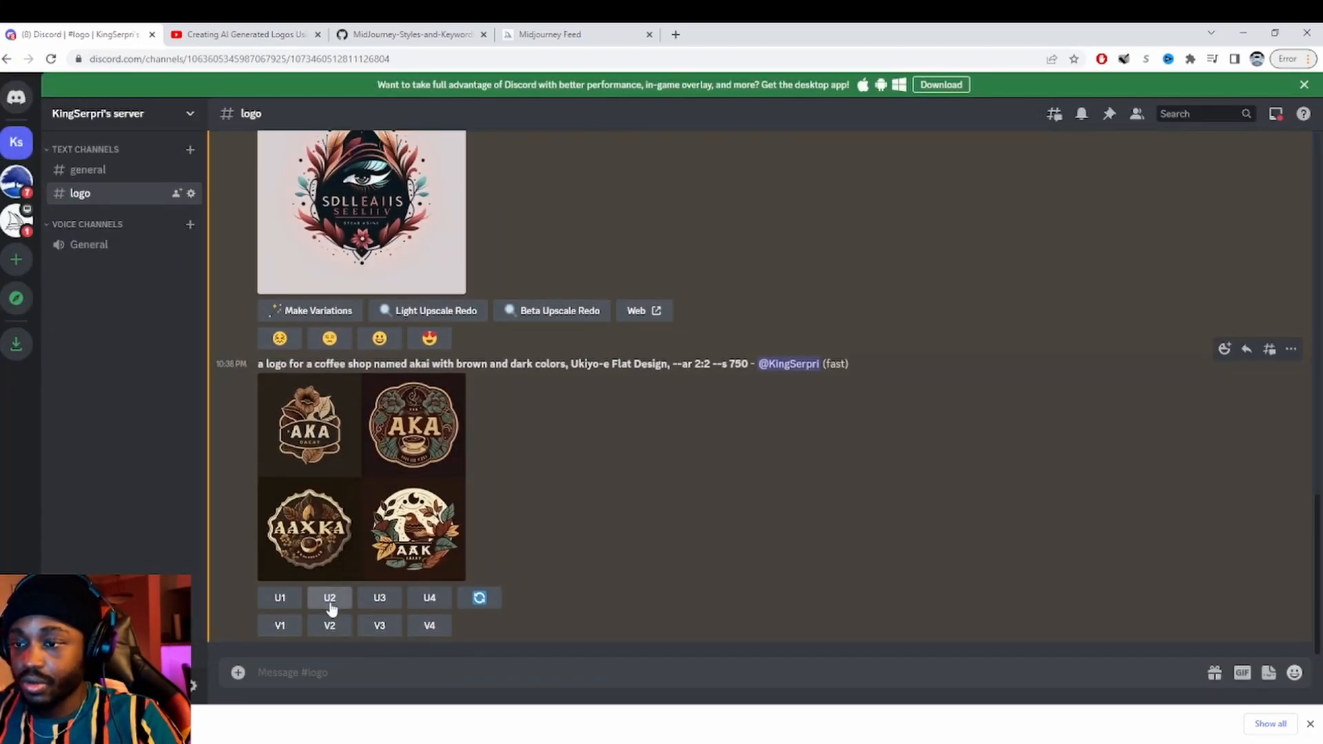
click(331, 598)
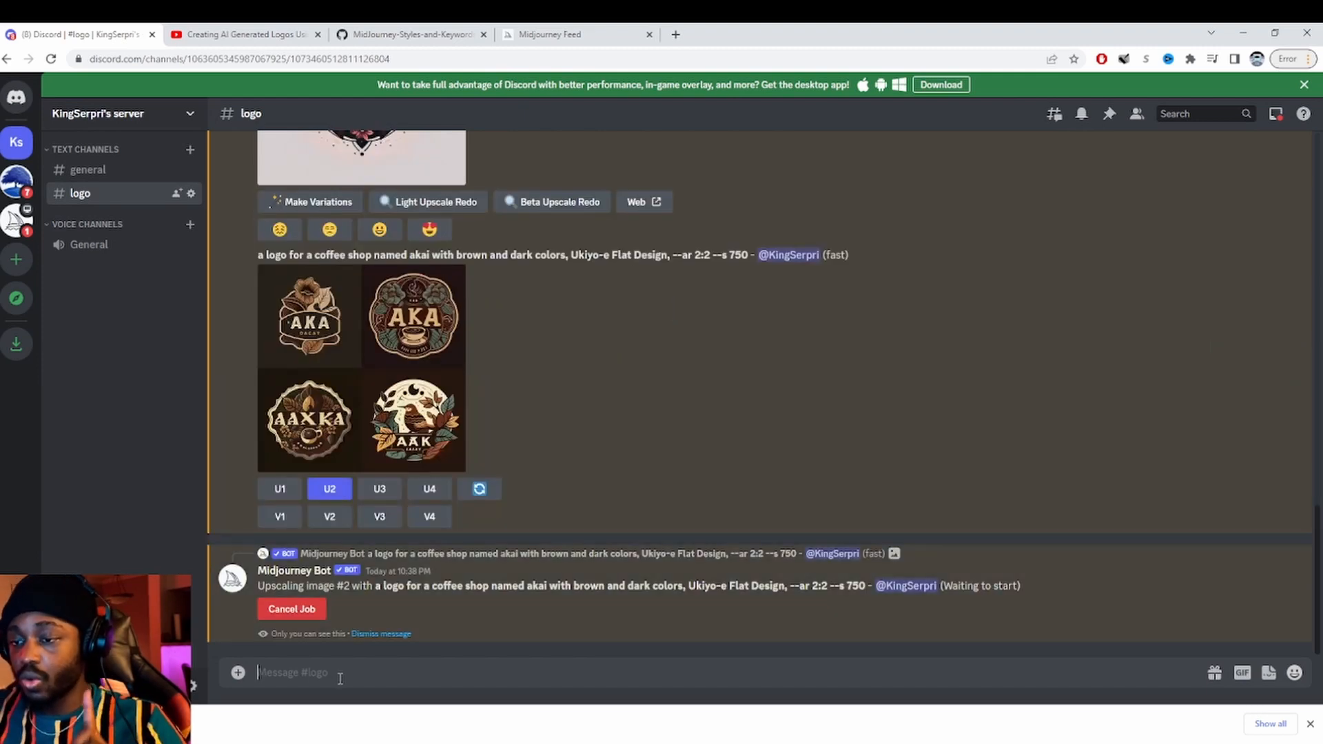
scroll(434, 572, up, 3)
scroll(434, 579, down, 3)
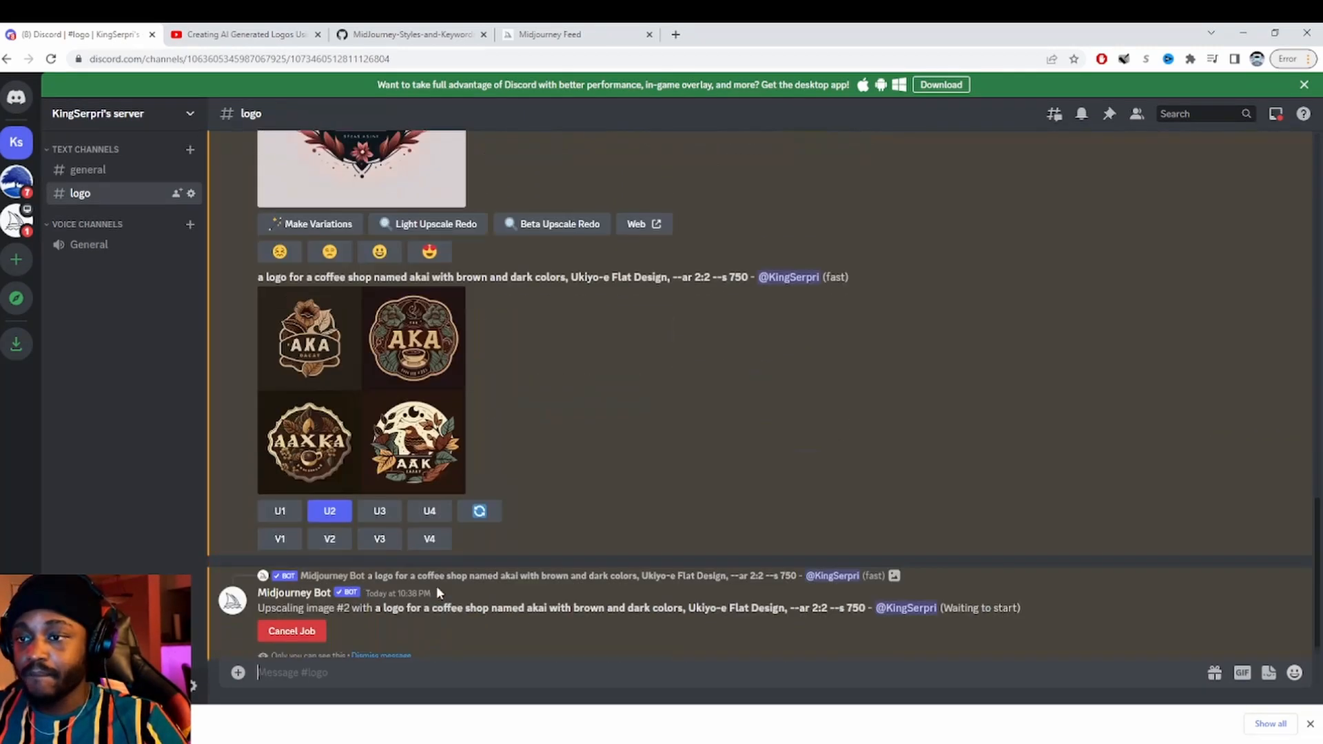
- Start an /imagine prompt reading "a flat logo design for a car mechanic shop with tools on it, Ukiyo-e Flat Design,"
text(/)
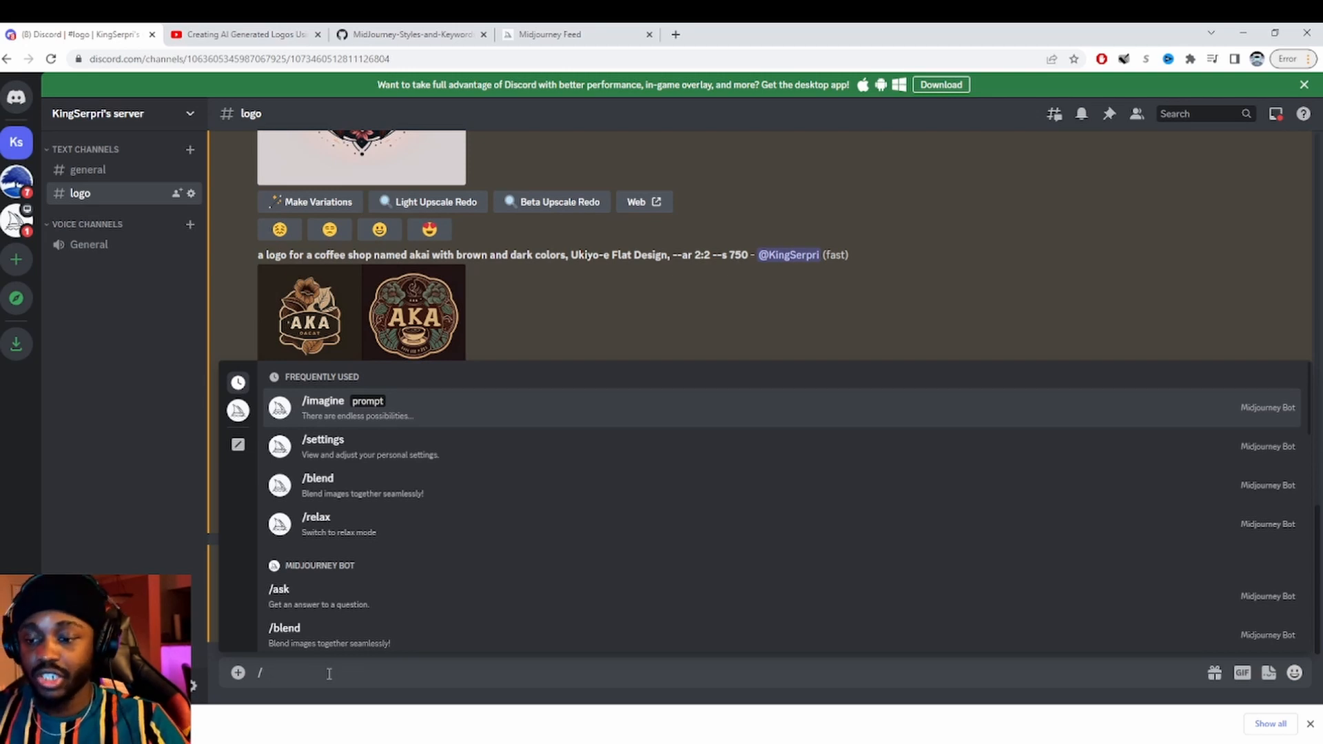
click(381, 411)
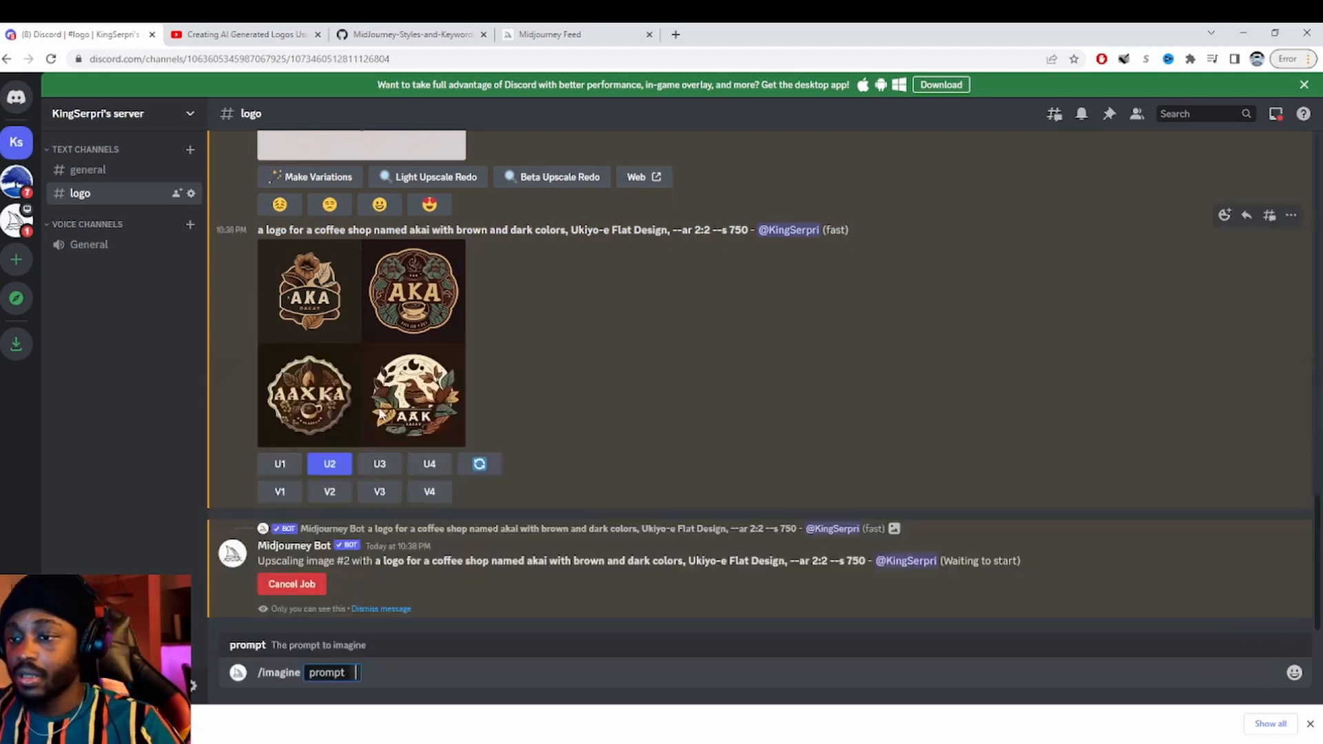
text(a fl)
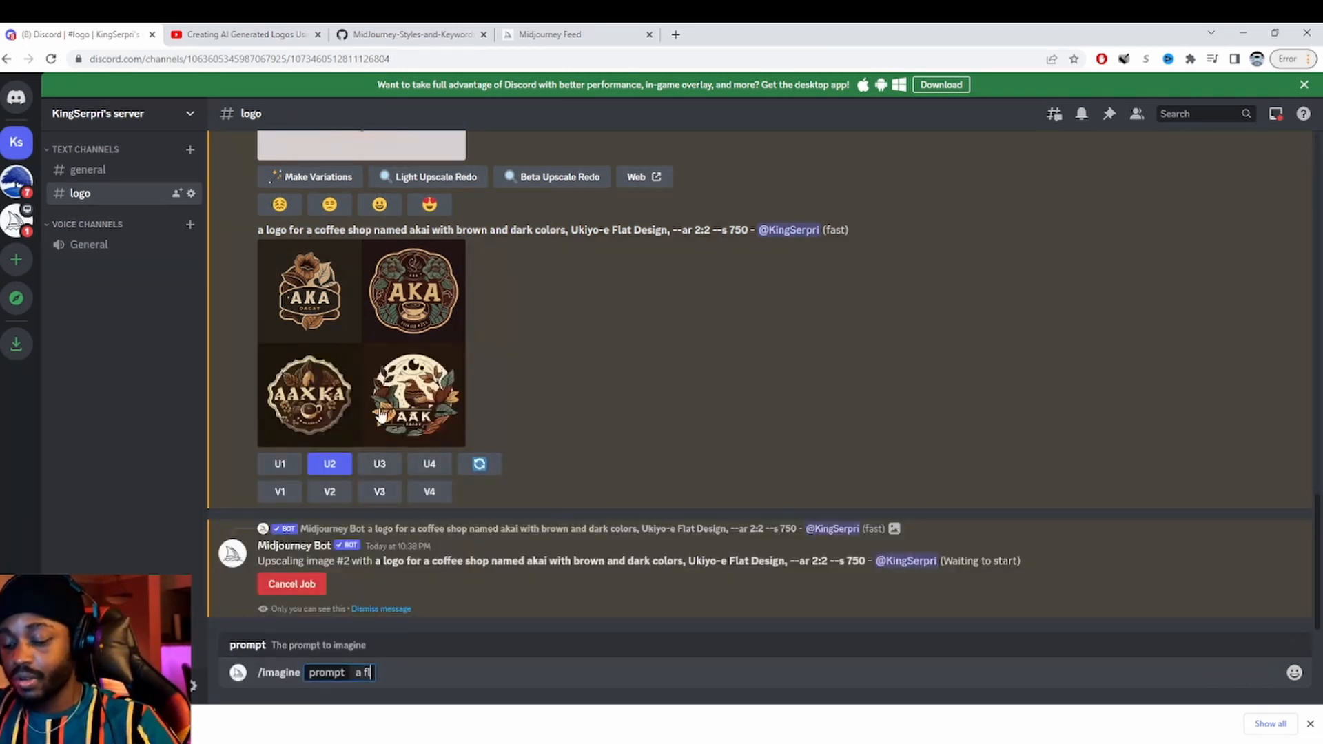
text(at logo des)
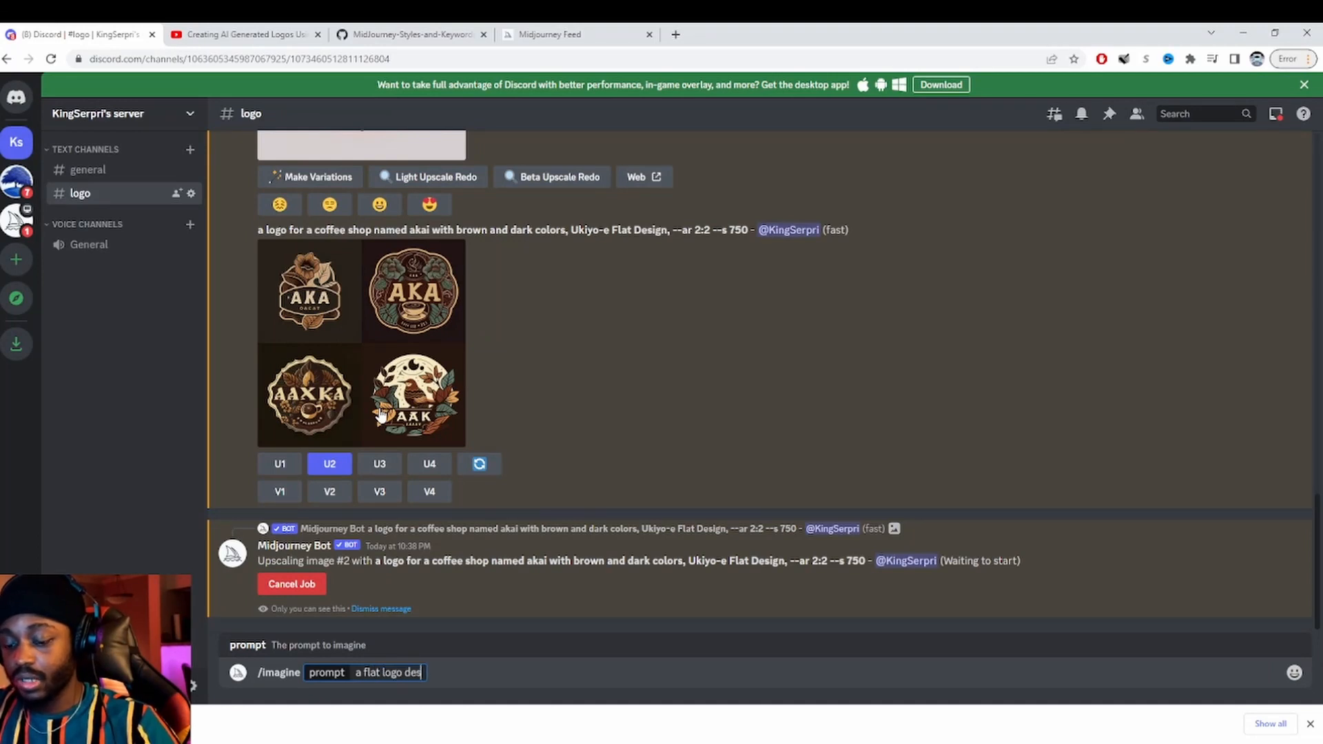
text(ign for a)
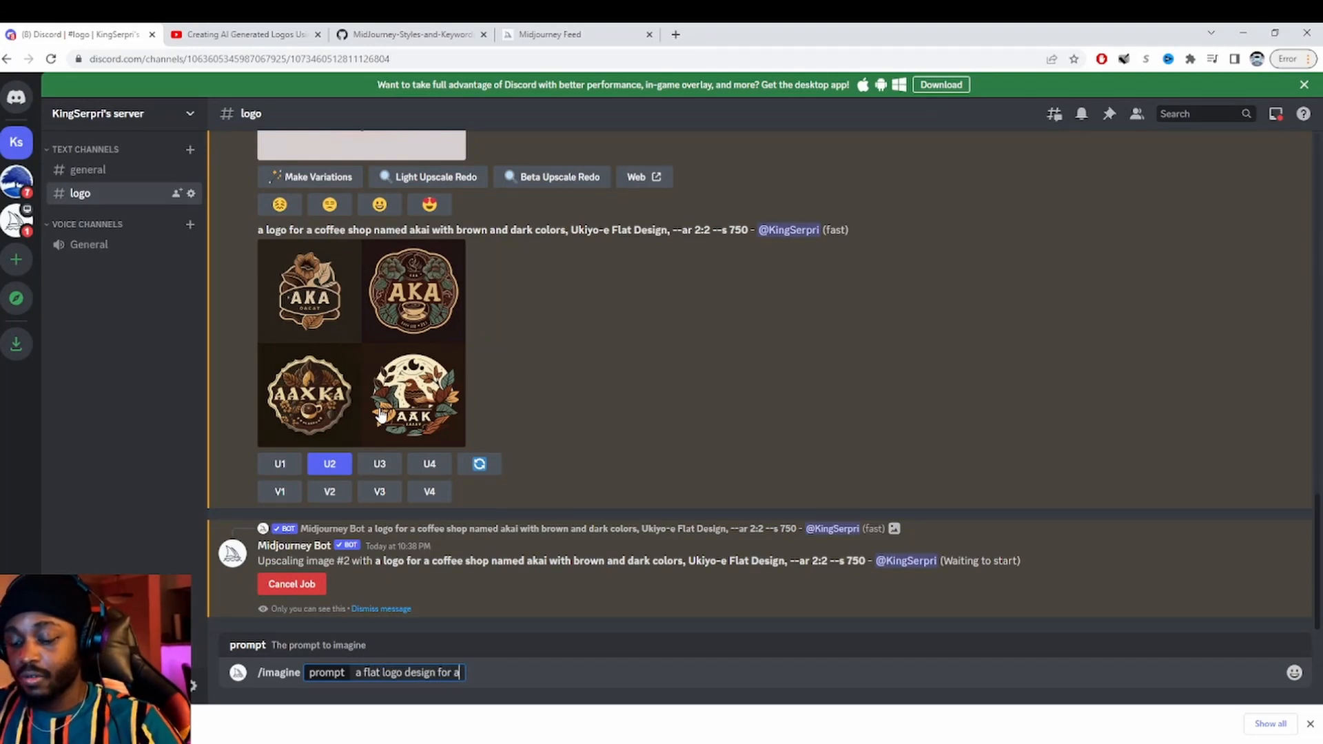
text( car)
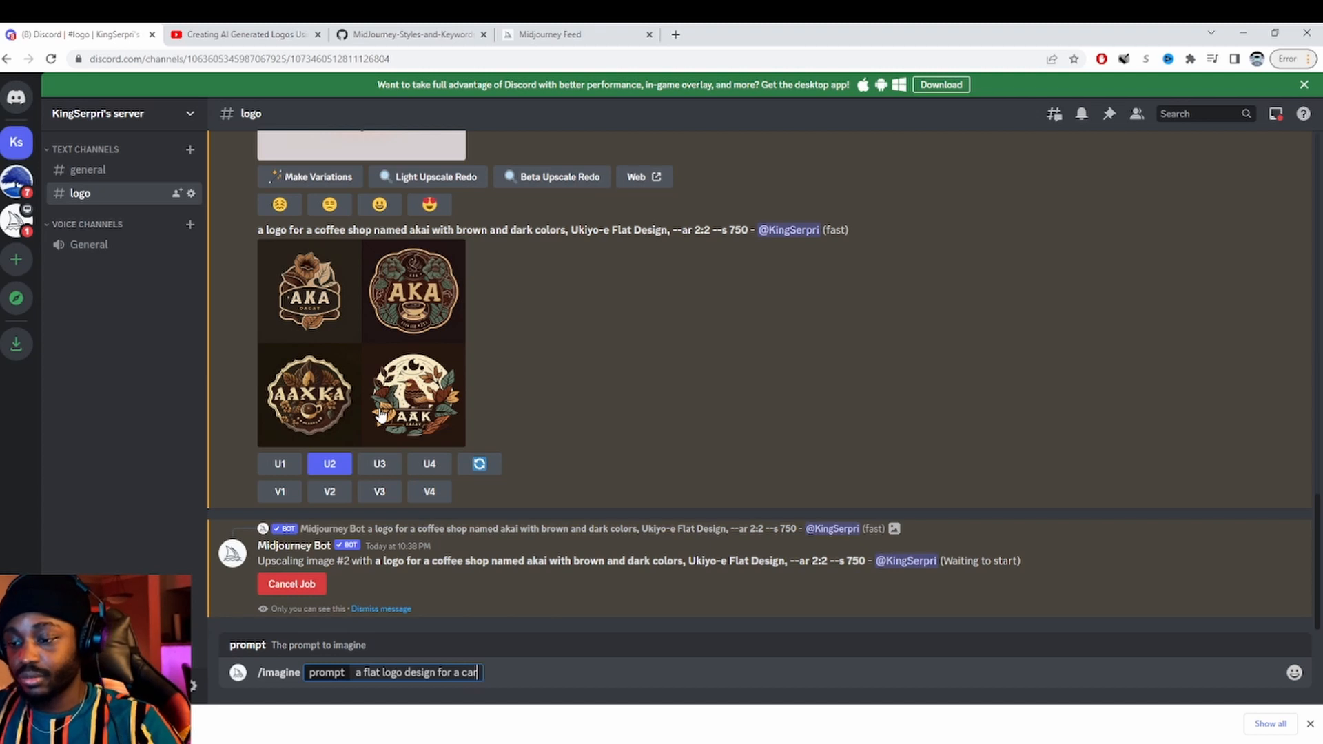
text( mechanic )
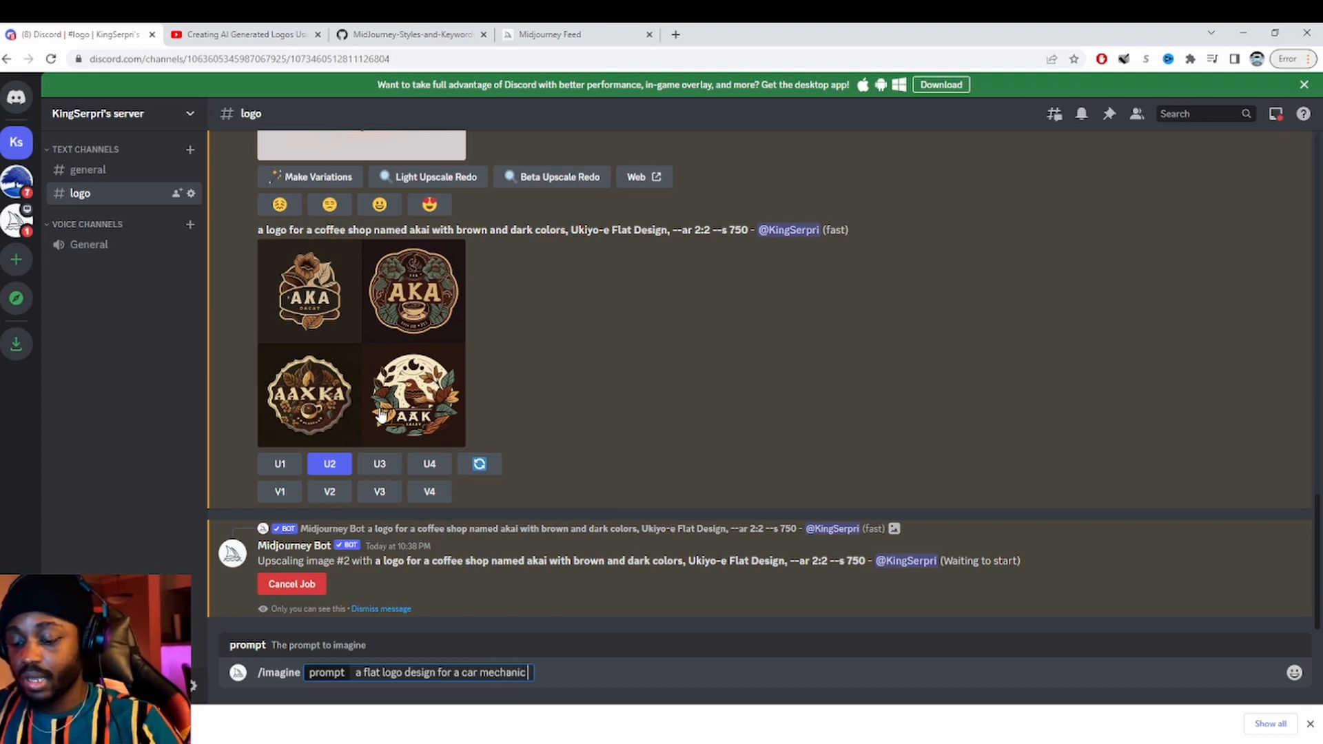
text(shop  )
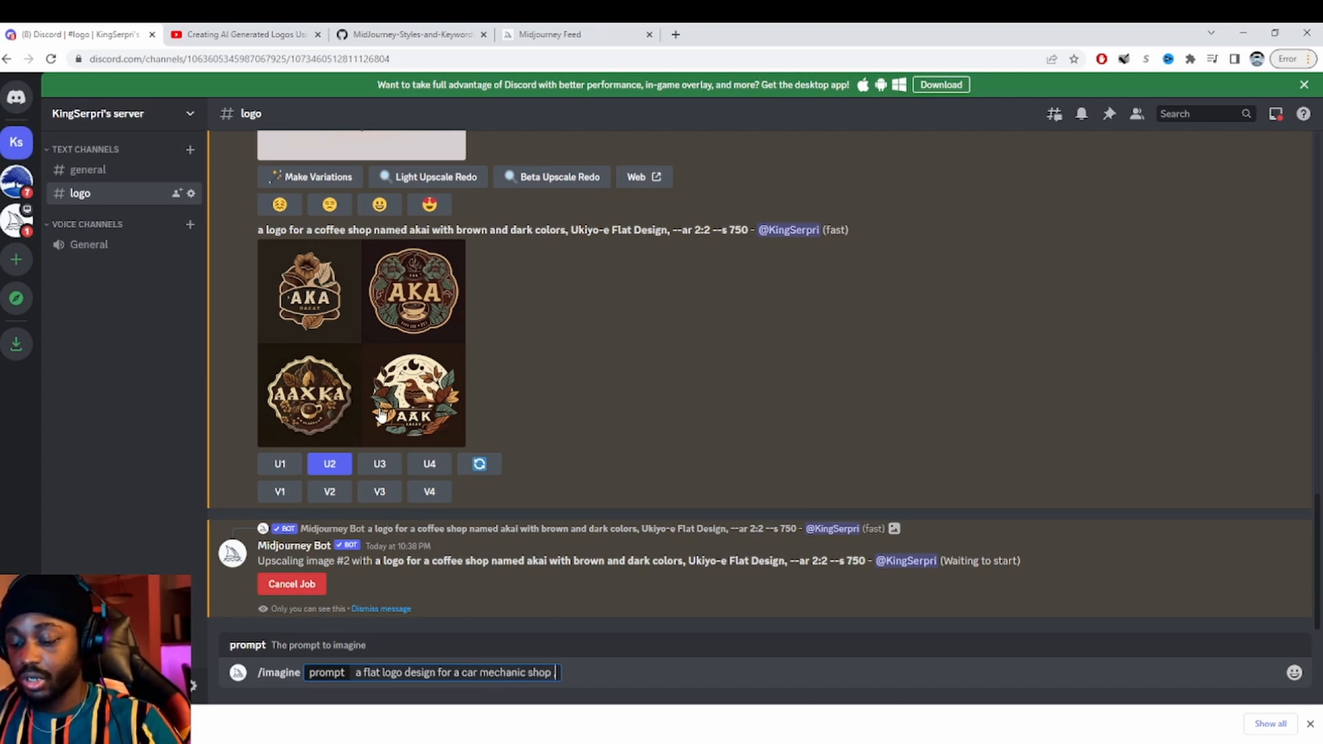
text(with tools on it, Ukiyo-e Flat Design,)
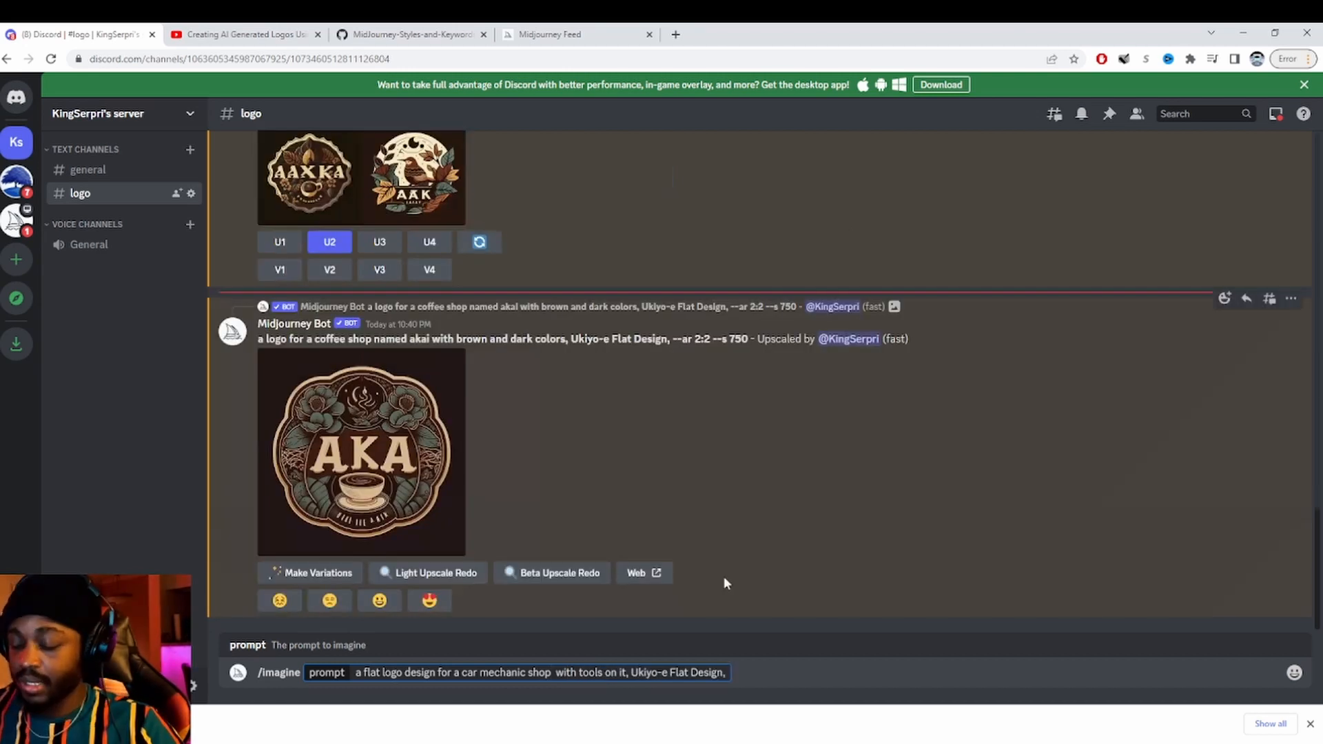
- Append "no text::3, --ar 2:2" to the car mechanic shop prompt and submit it to the Midjourney Bot
text(no)
key(BackSpace)
key(BackSpace)
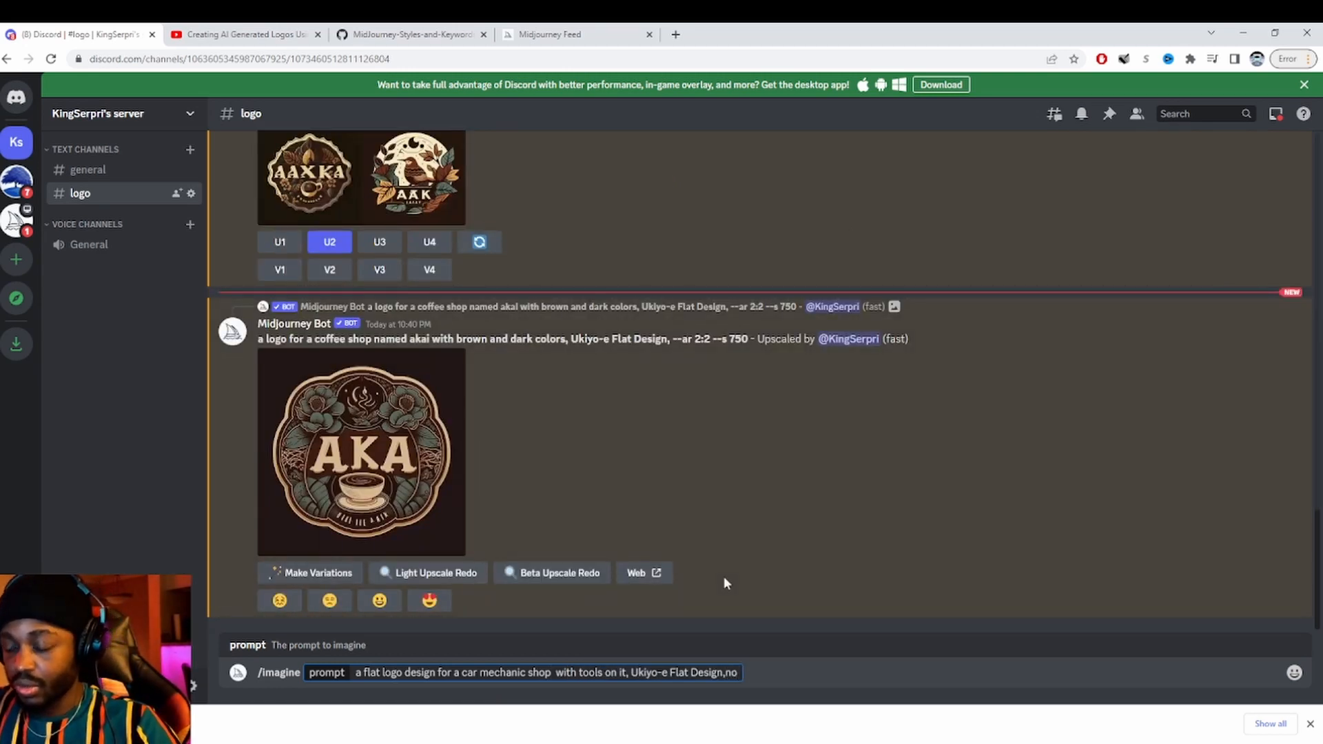
text(no te)
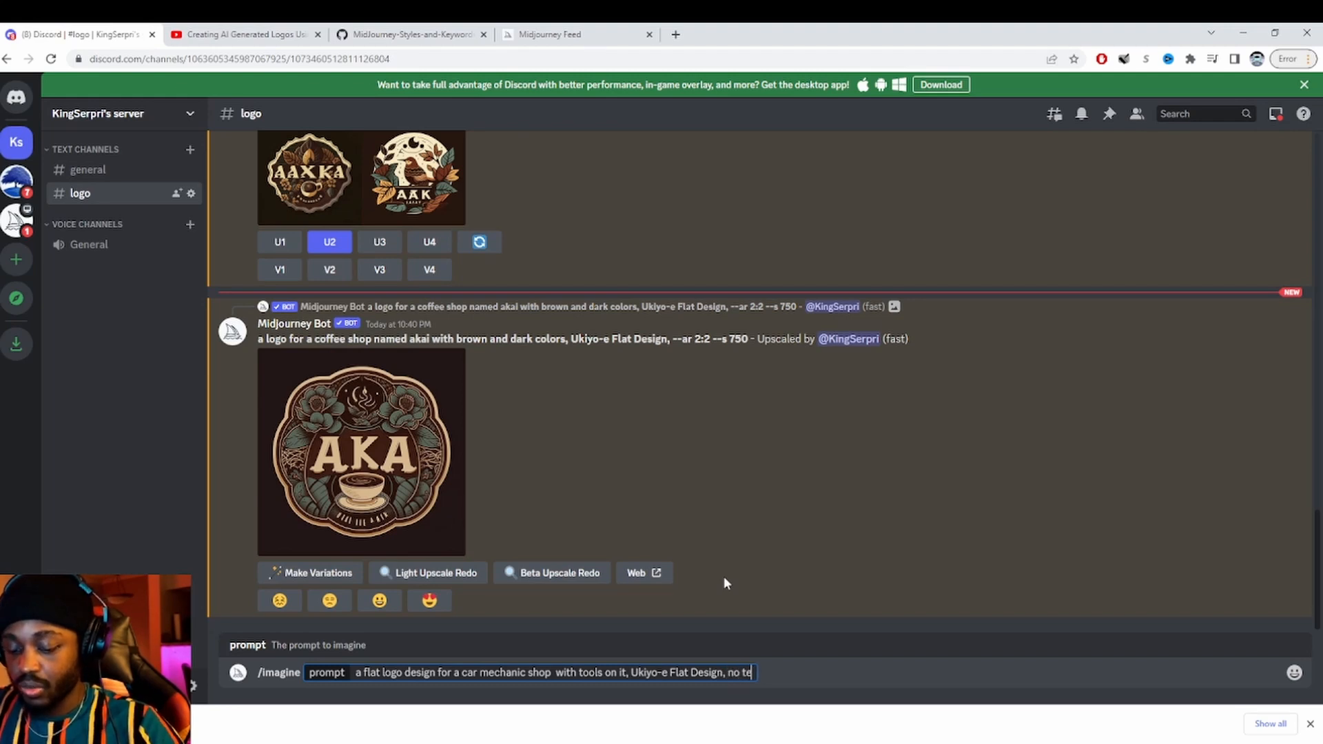
text(xt::3)
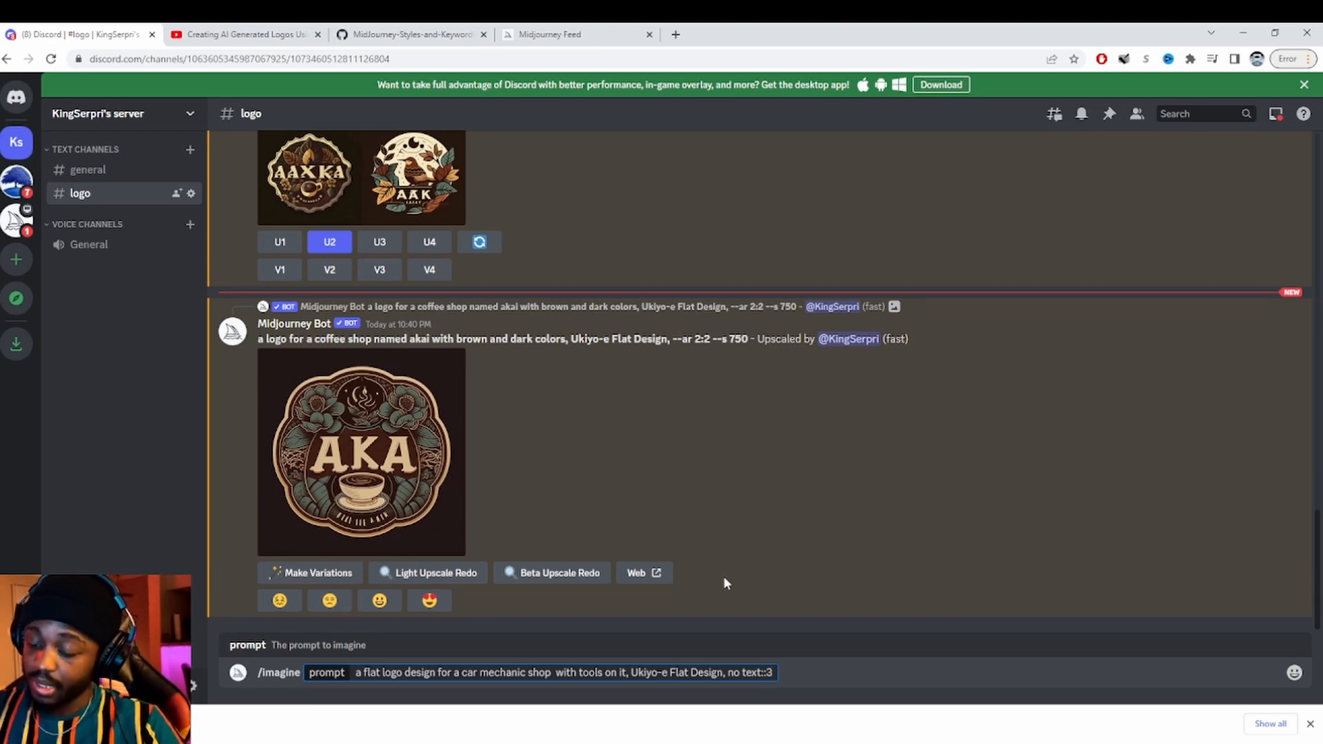
text(, --ar2)
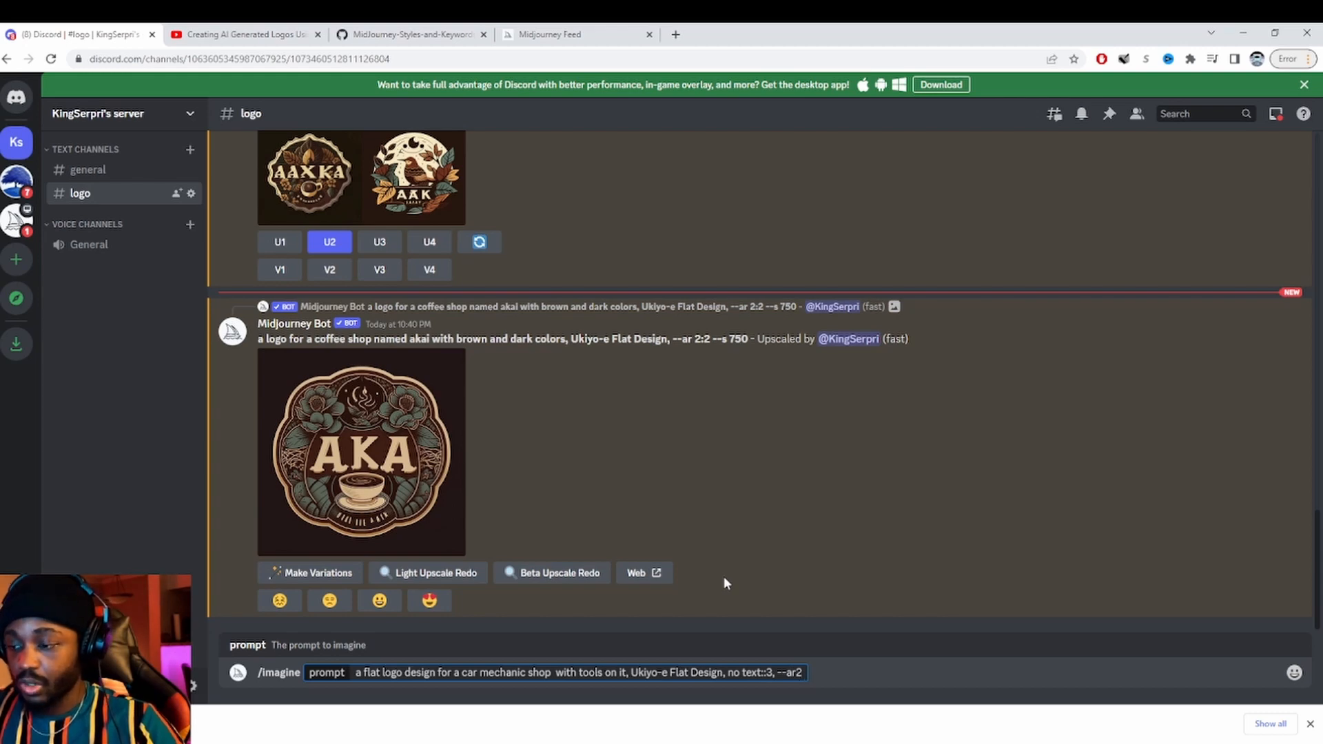
text( 1:1)
key(Return)
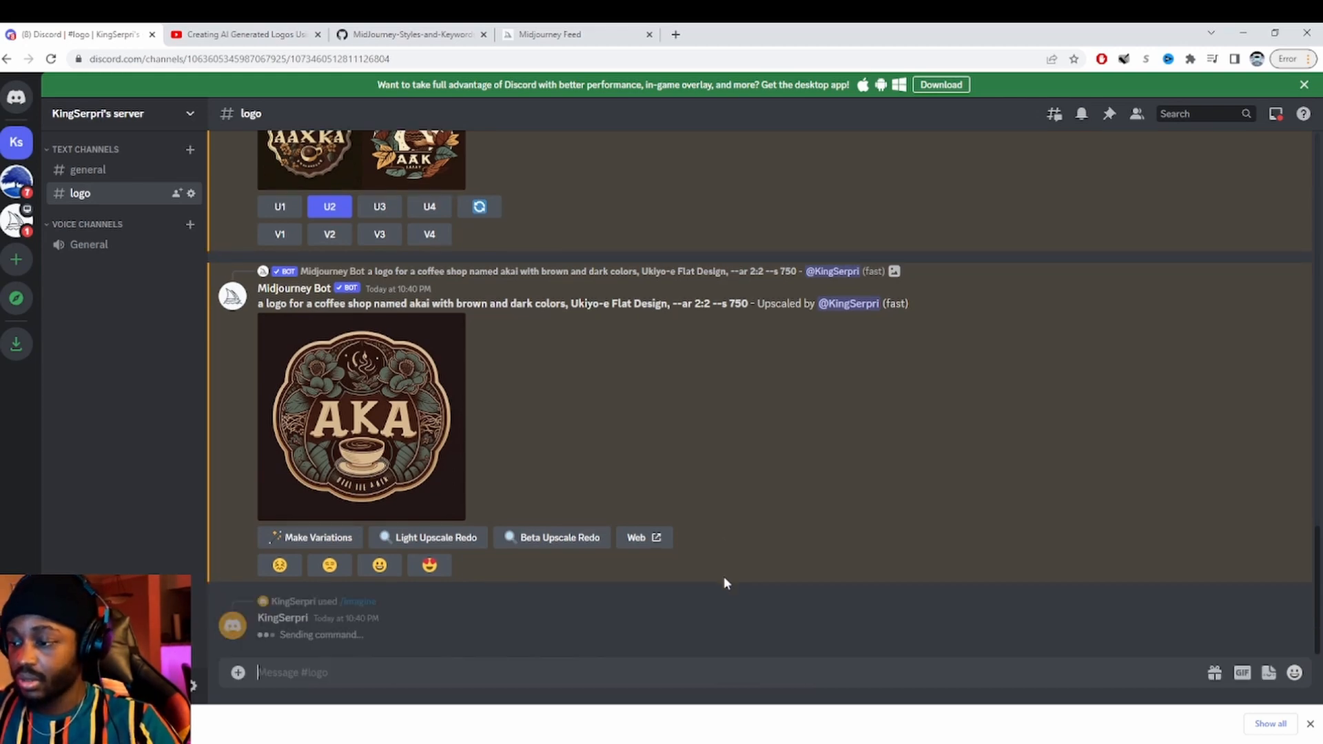
- View the car mechanic logo grid at full size and upscale image 1, the garage with the car and tools
scroll(596, 482, up, 3)
scroll(594, 479, down, 5)
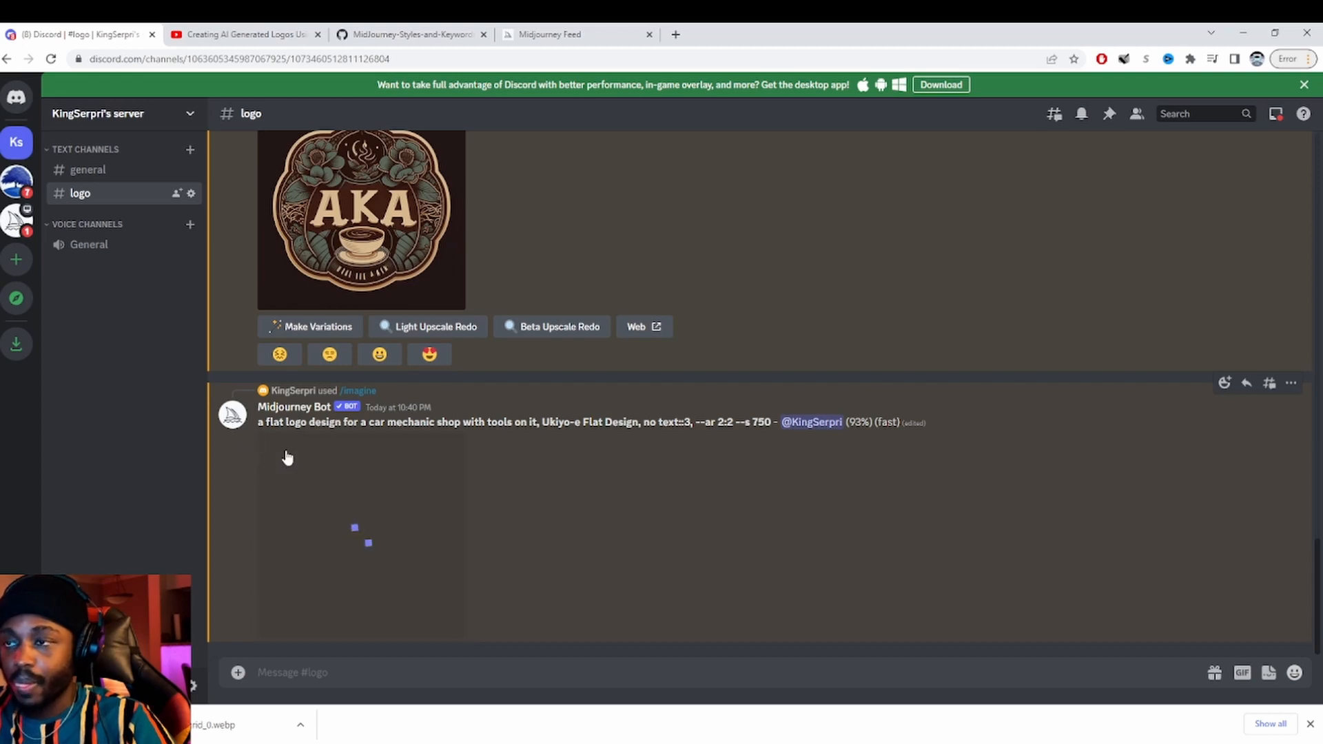
click(379, 472)
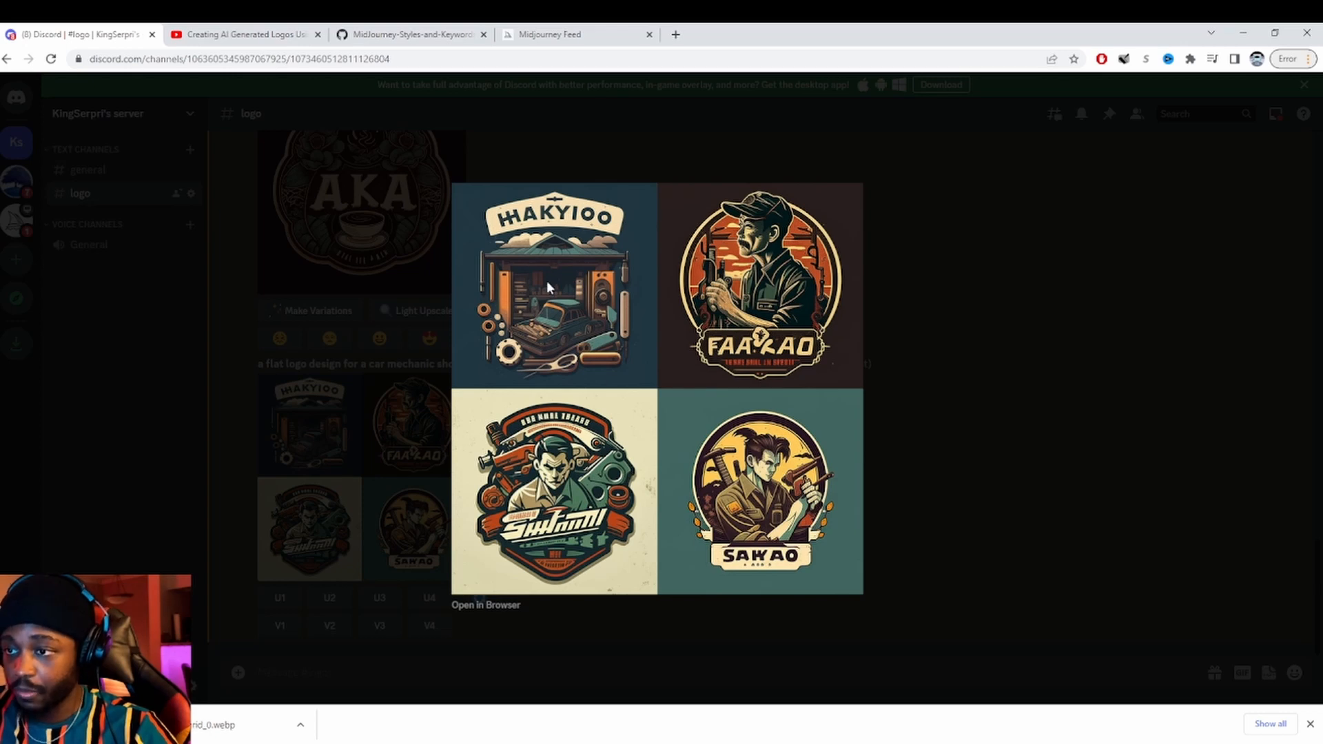
click(1064, 458)
click(280, 597)
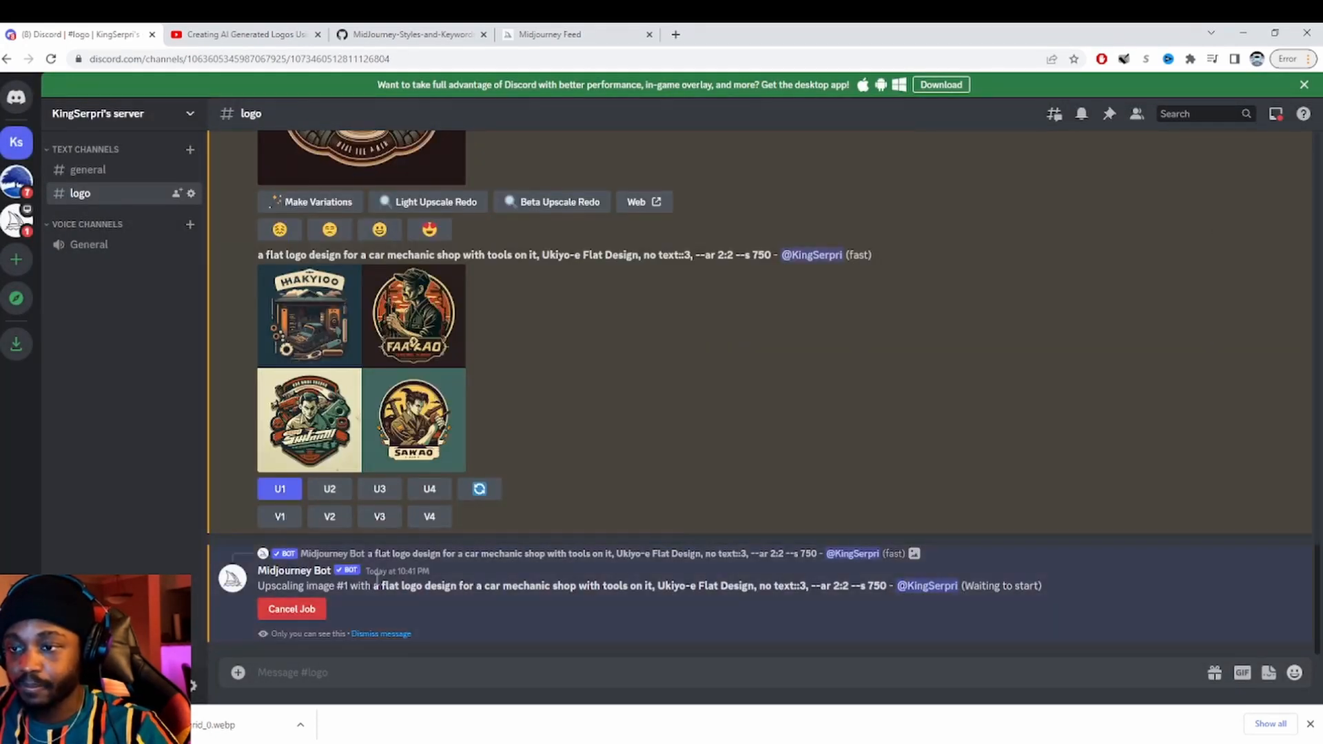
- Start a new /imagine prompt reading "a flat logo design for a car shop"
click(333, 680)
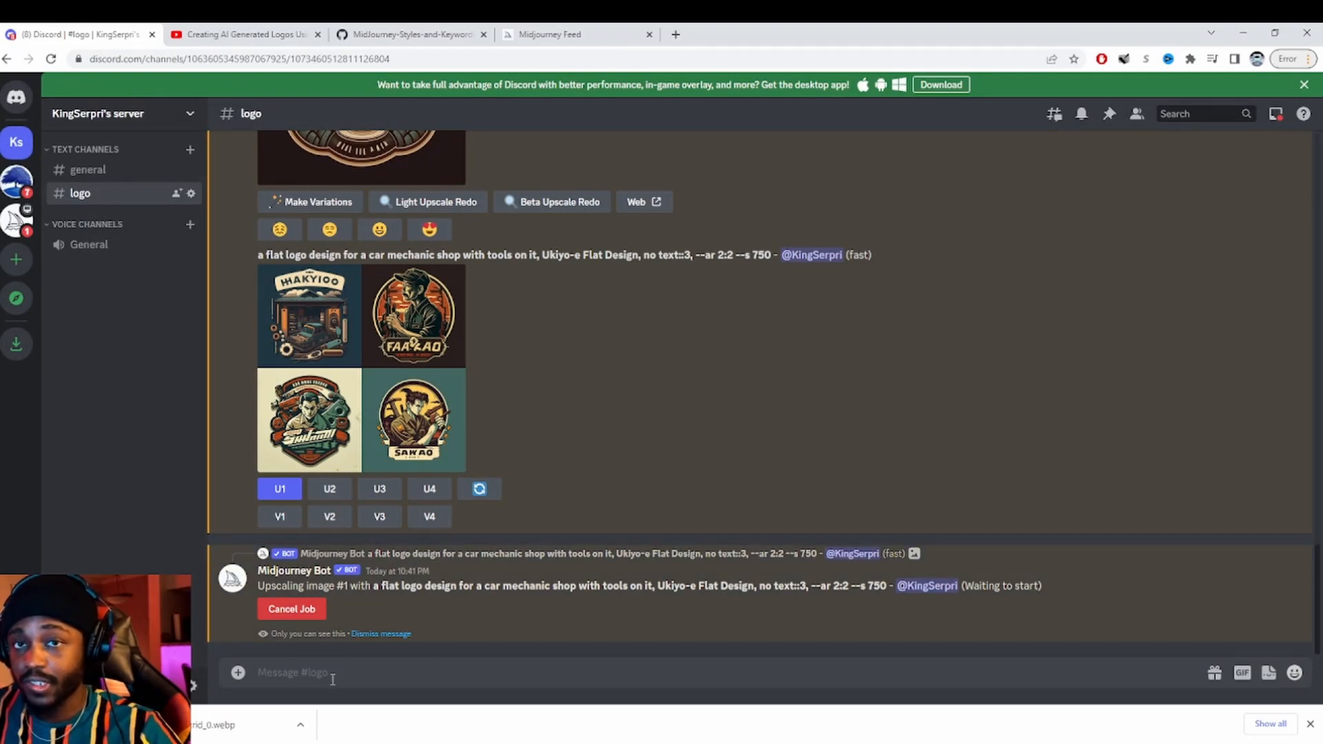
text(/)
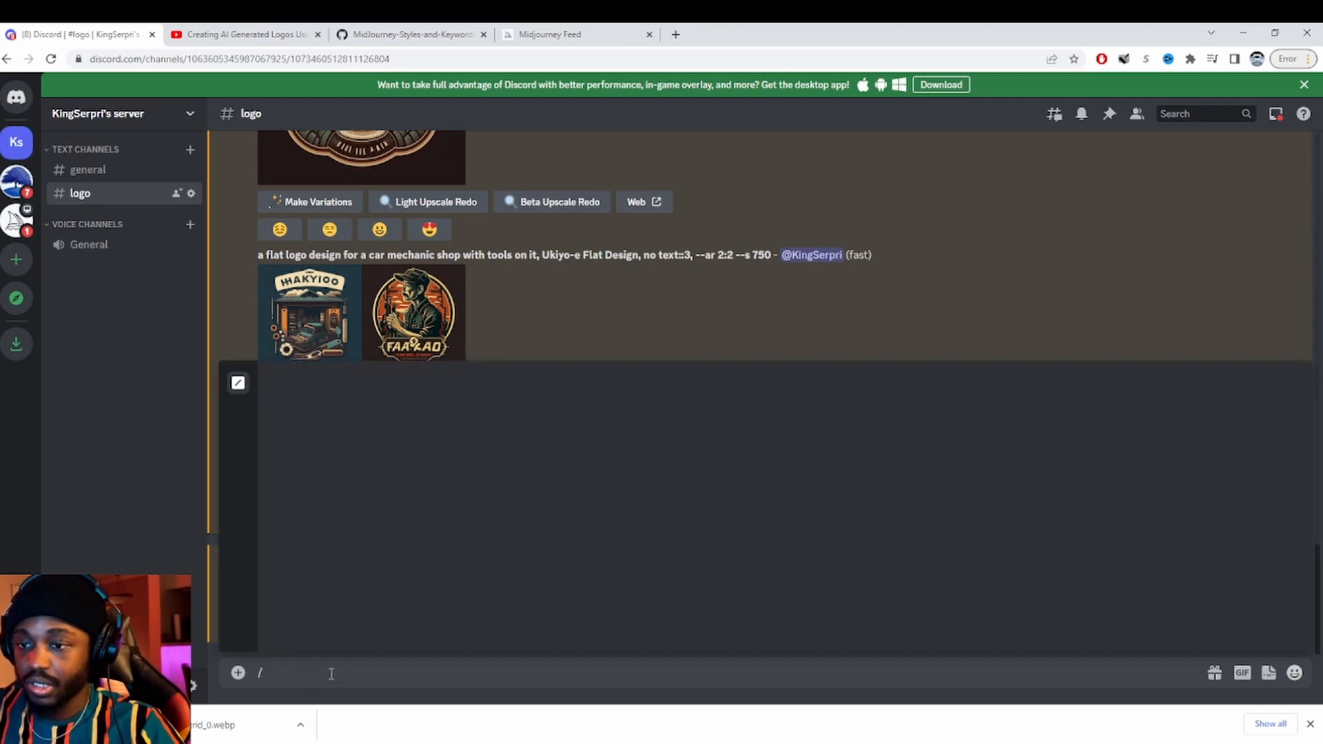
click(324, 406)
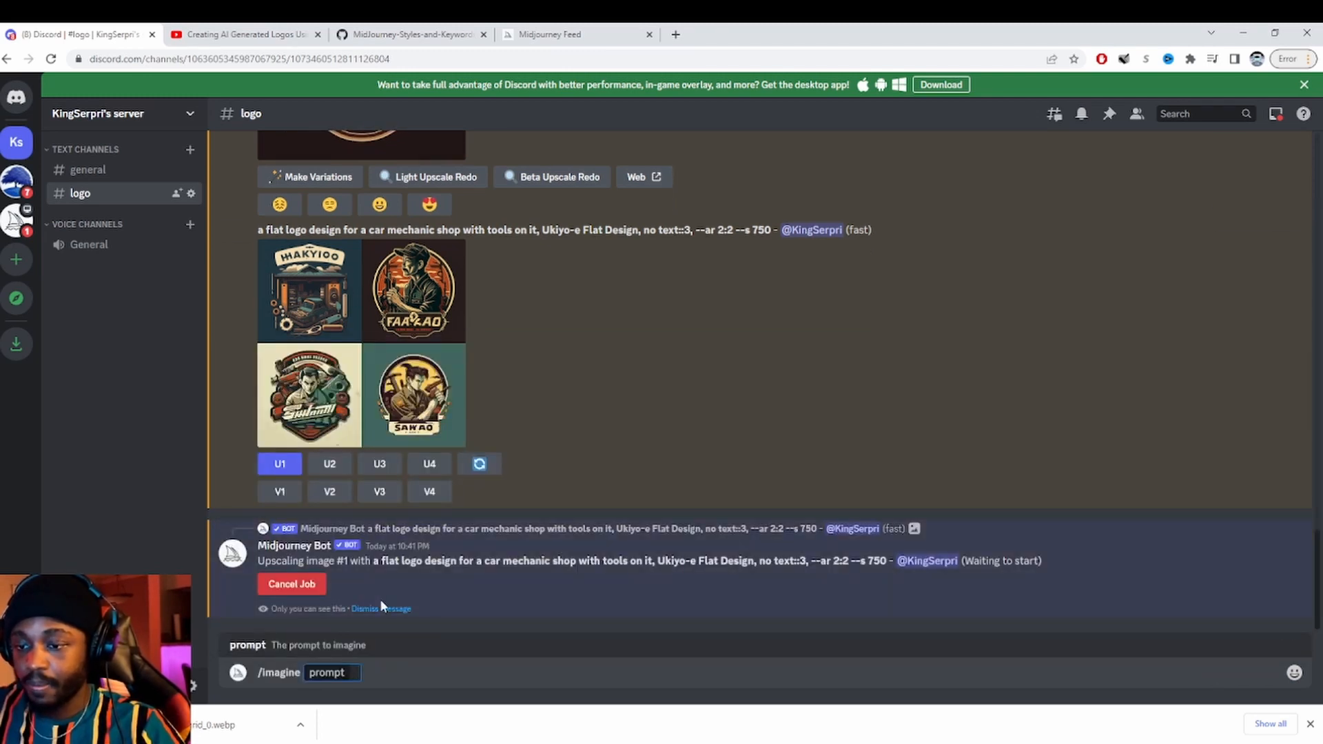
text(a)
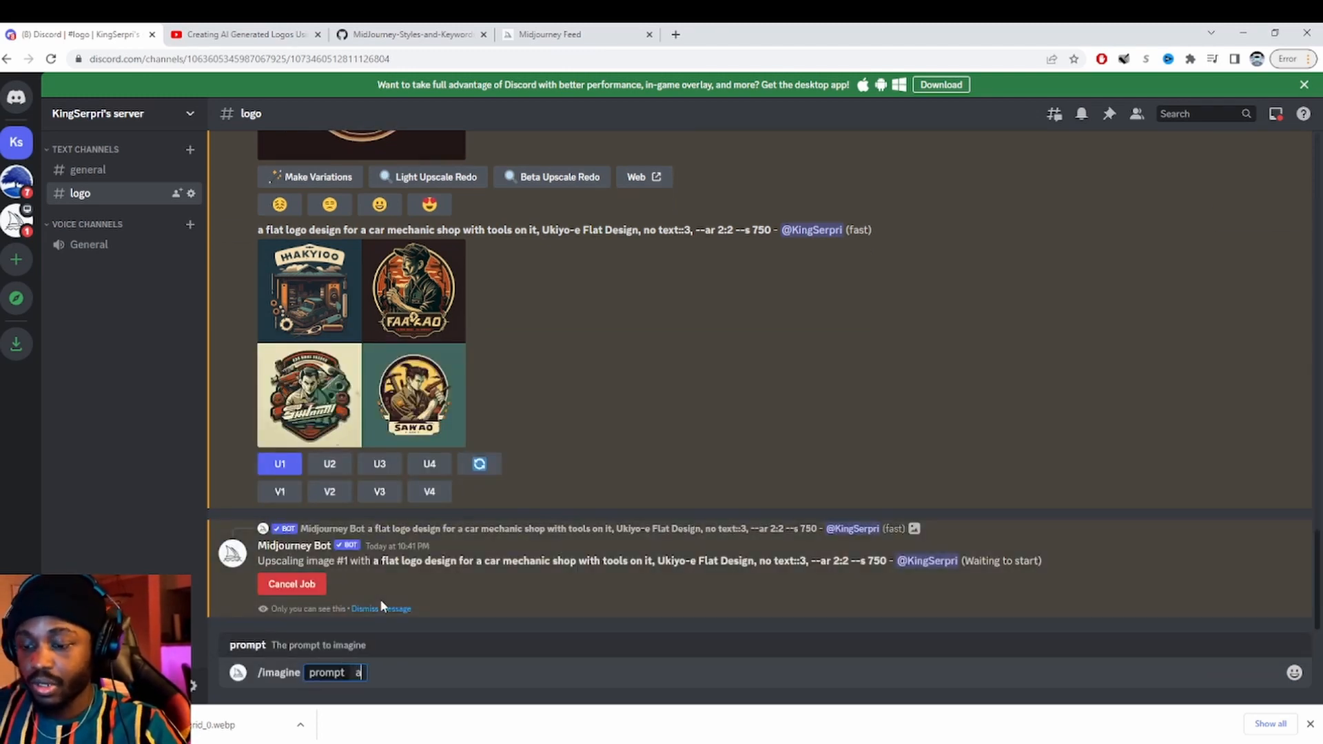
text( fla)
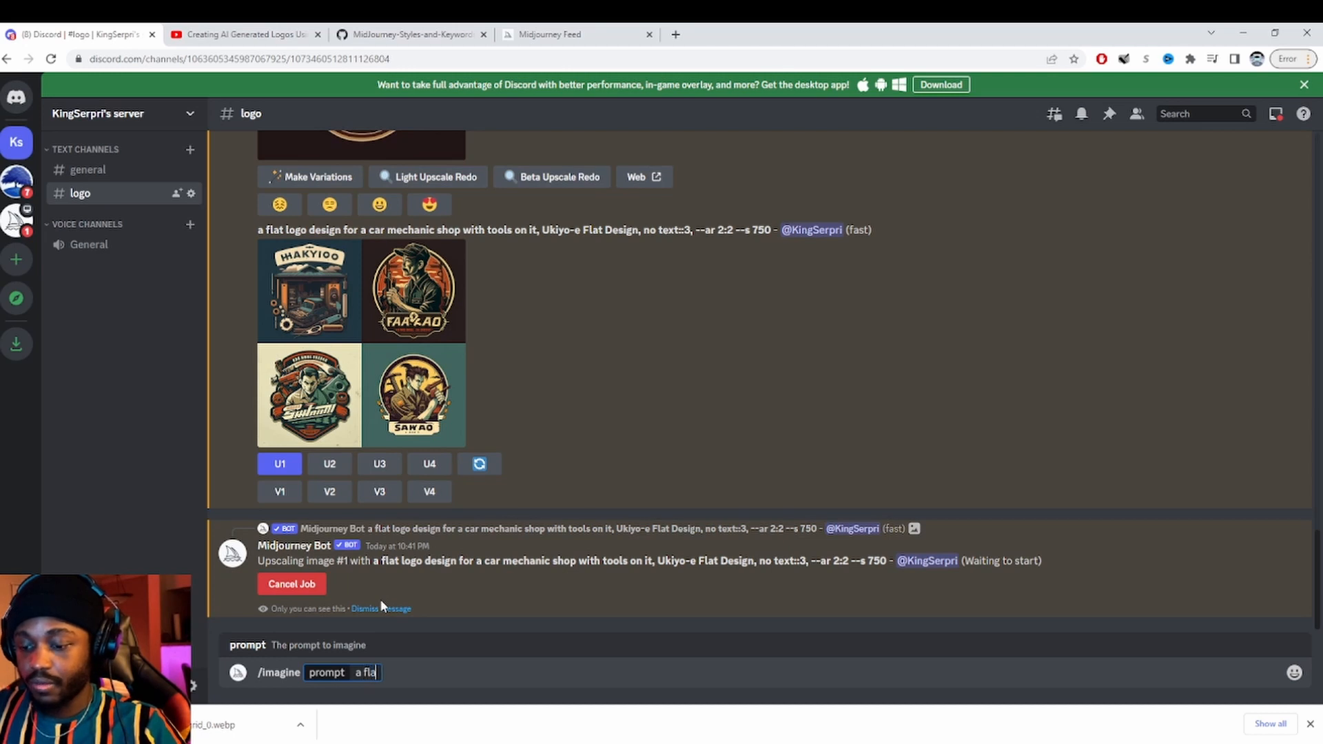
text(t design)
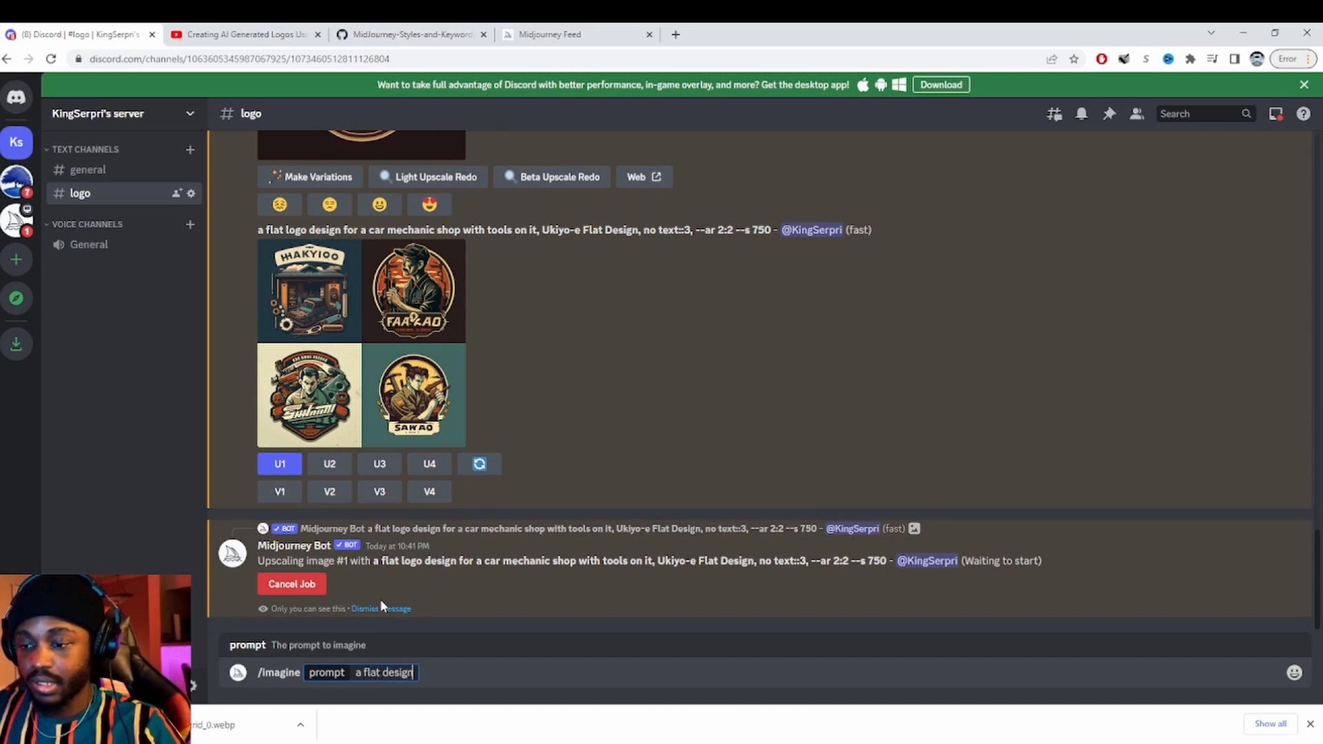
text( for a ca)
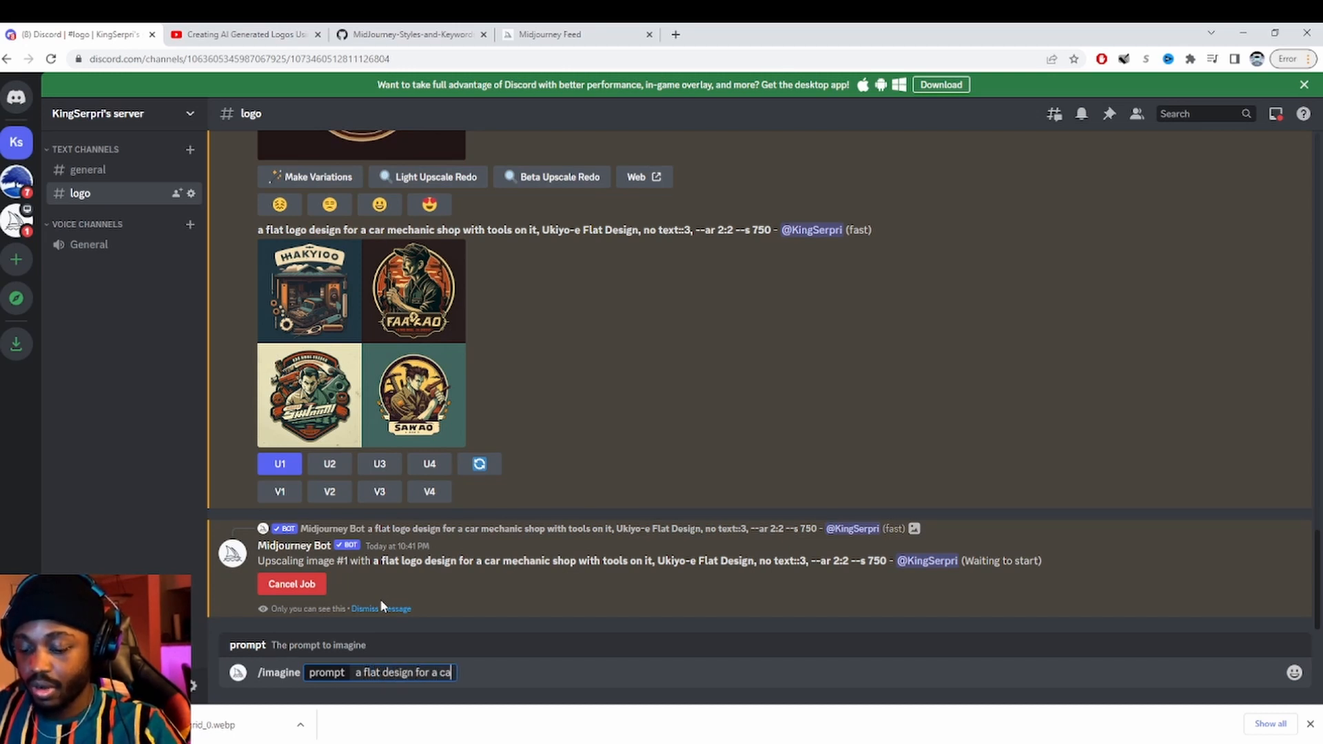
text(r shop)
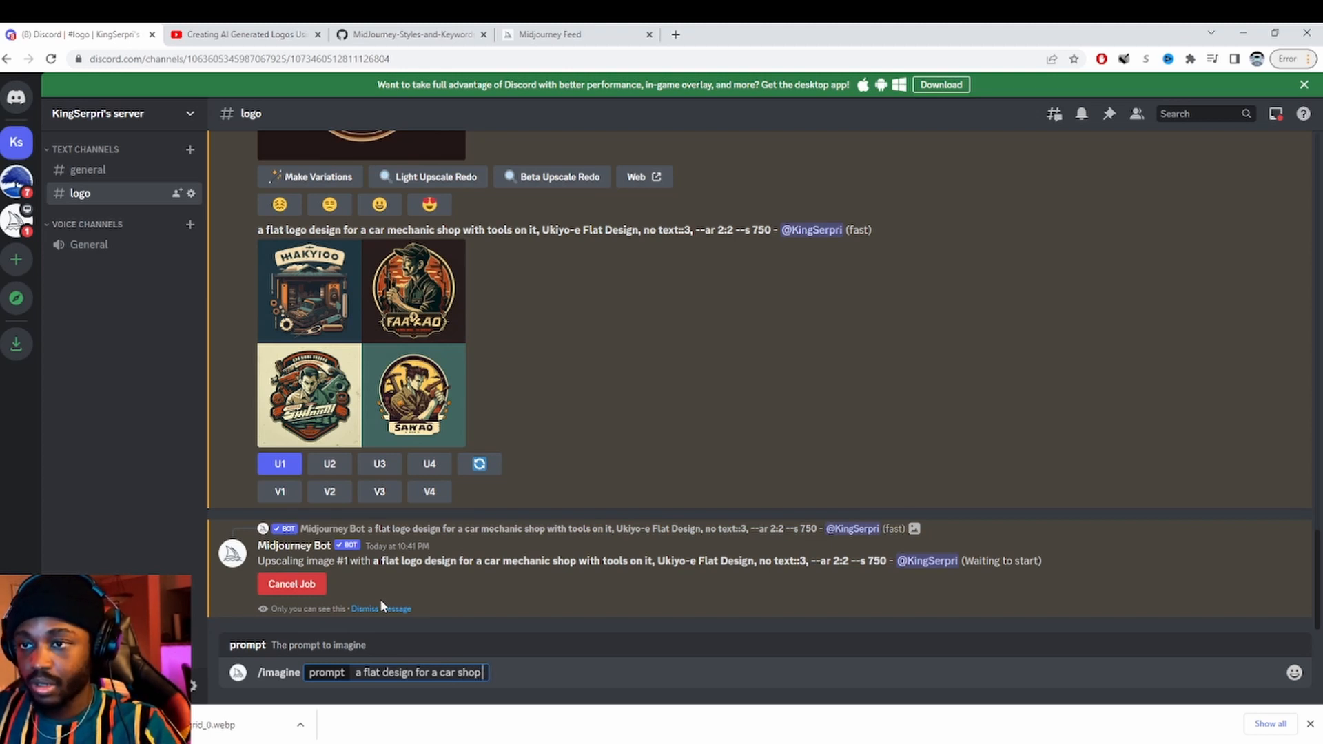
click(382, 671)
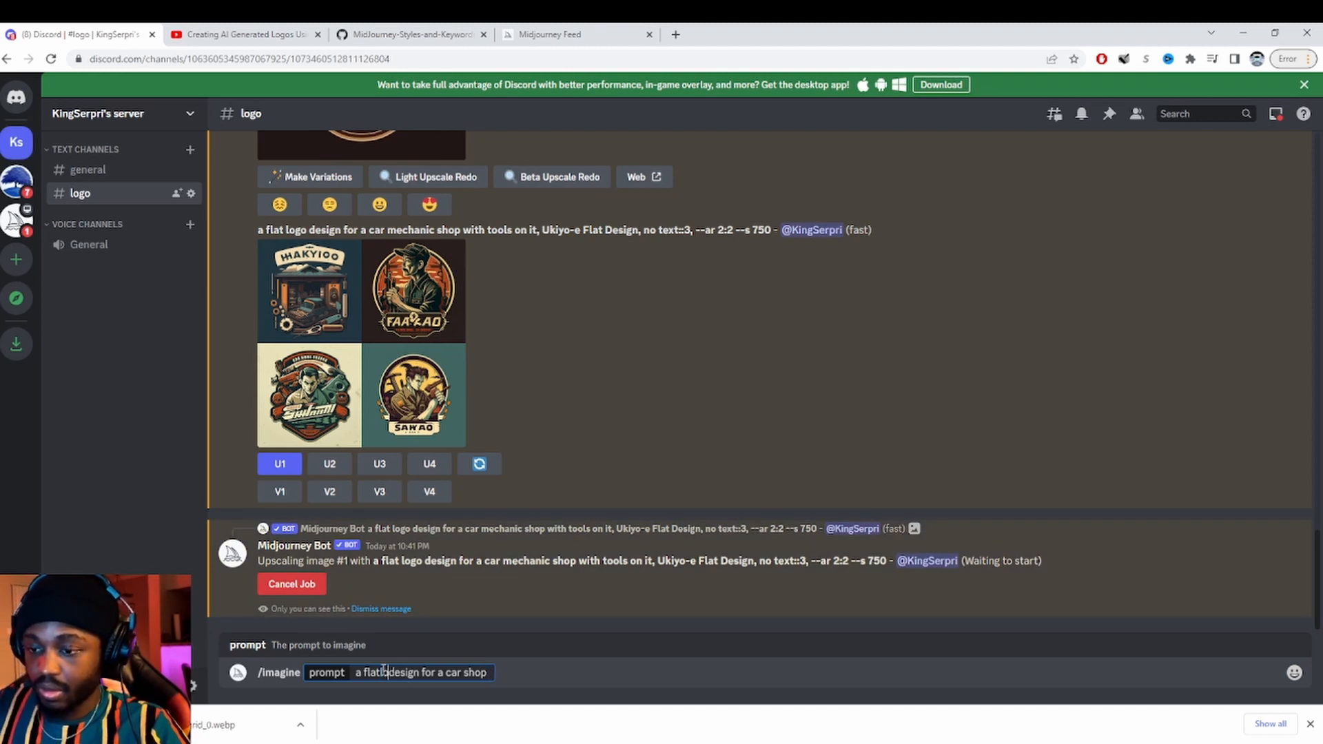
text(logo)
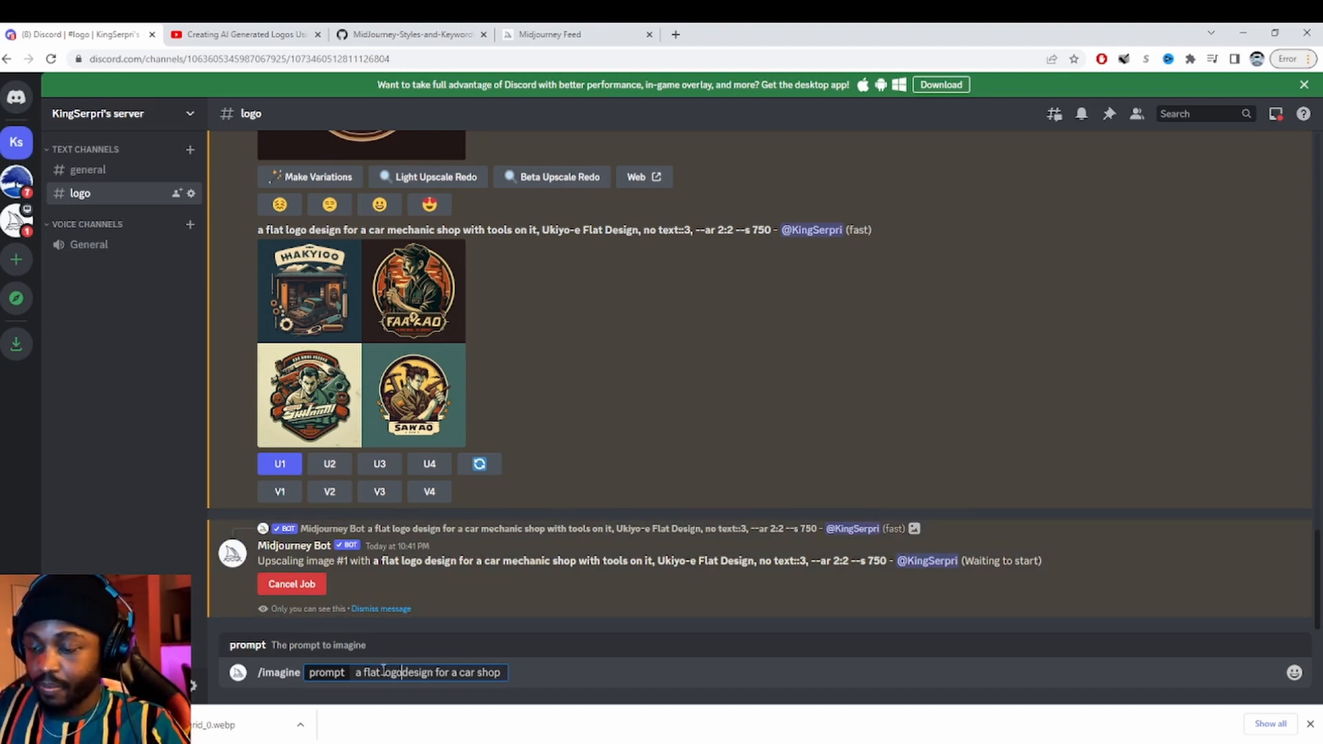
- Extend the car shop prompt with "with a car and its hood open and tools around it,"
click(510, 674)
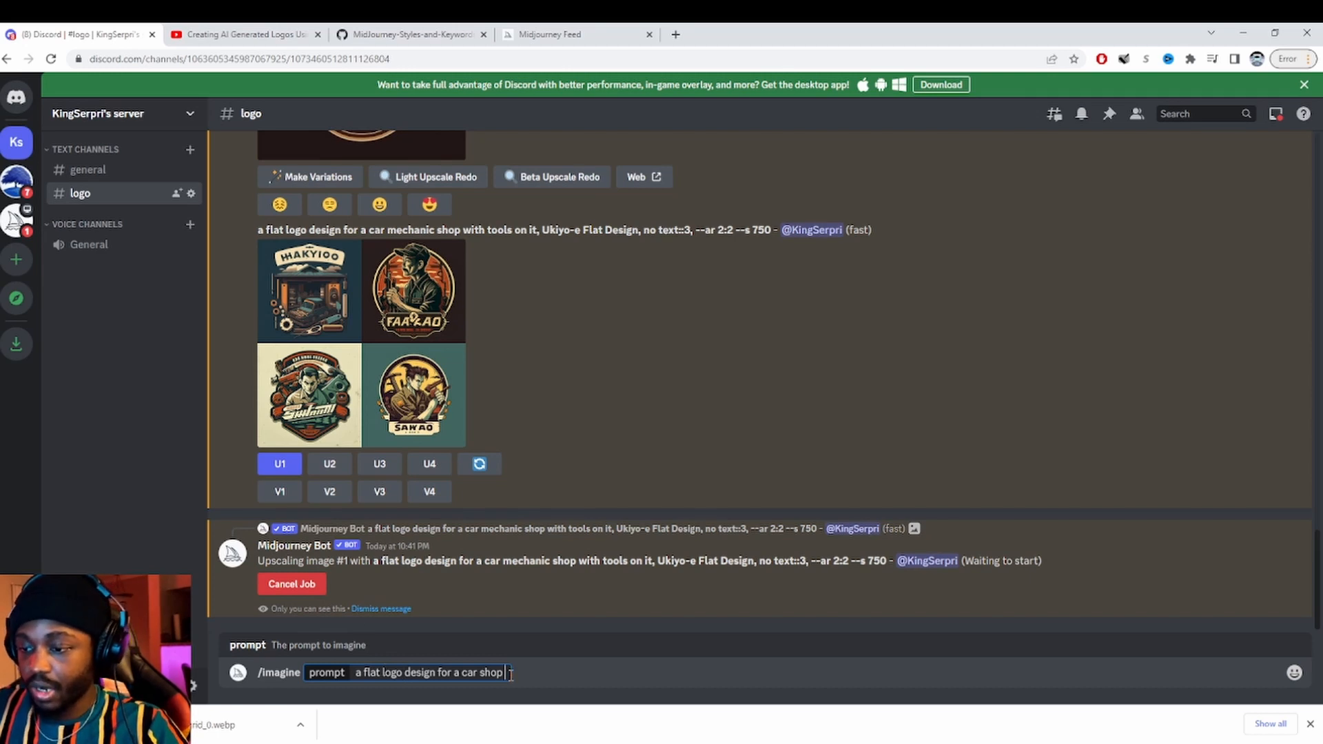
text(with )
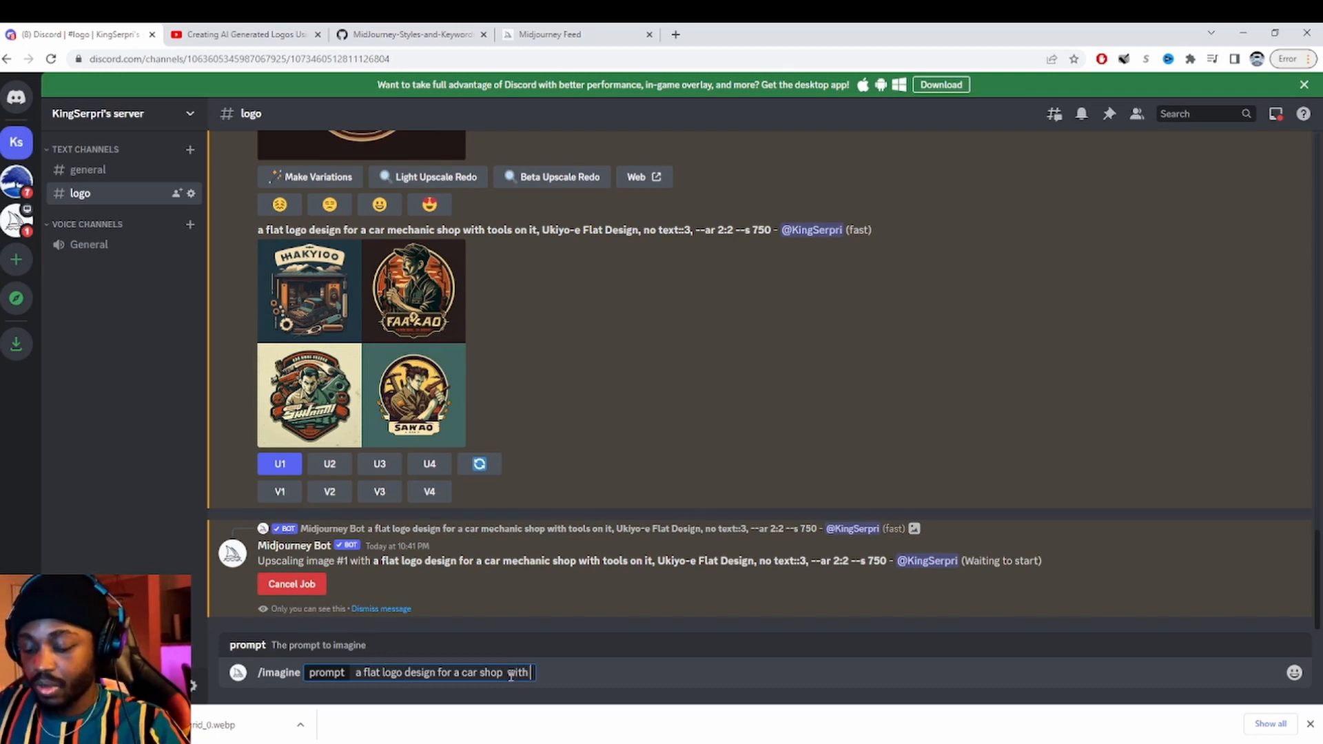
text(a car)
text( and its hi)
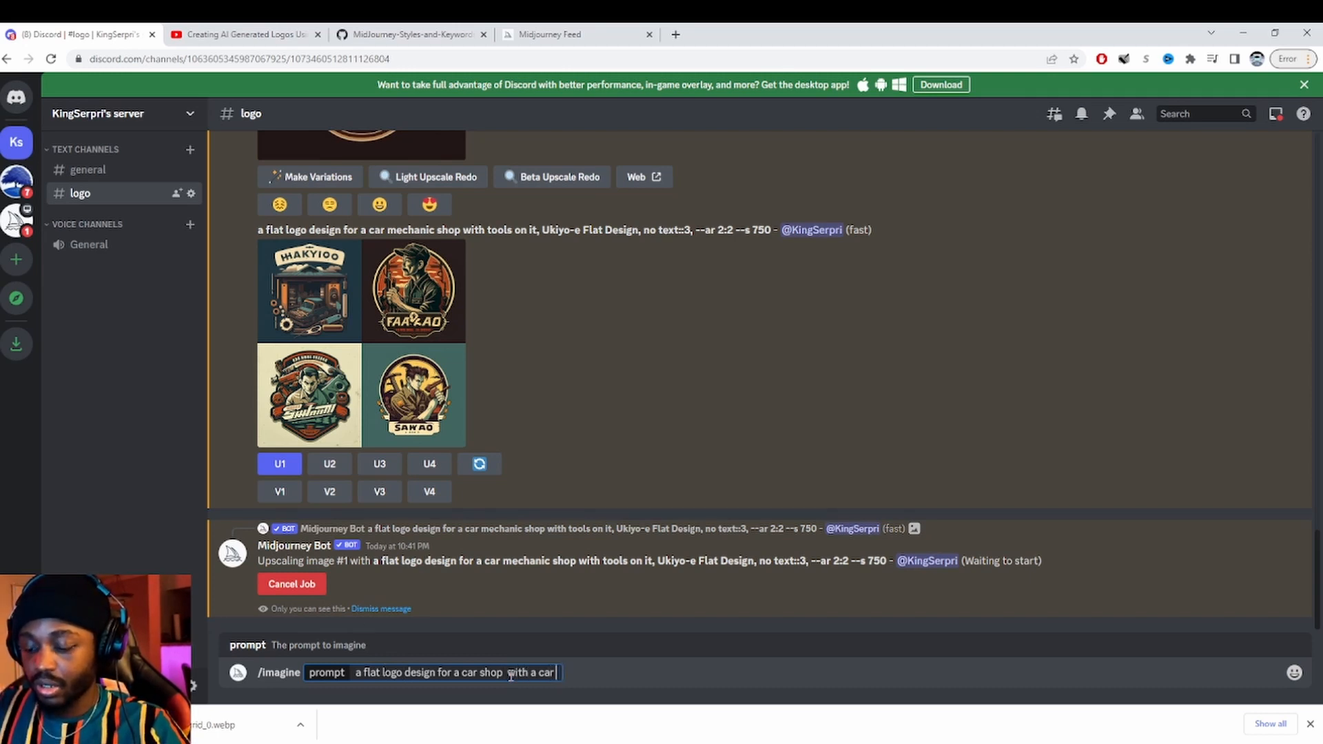
text(o)
key(BackSpace)
key(BackSpace)
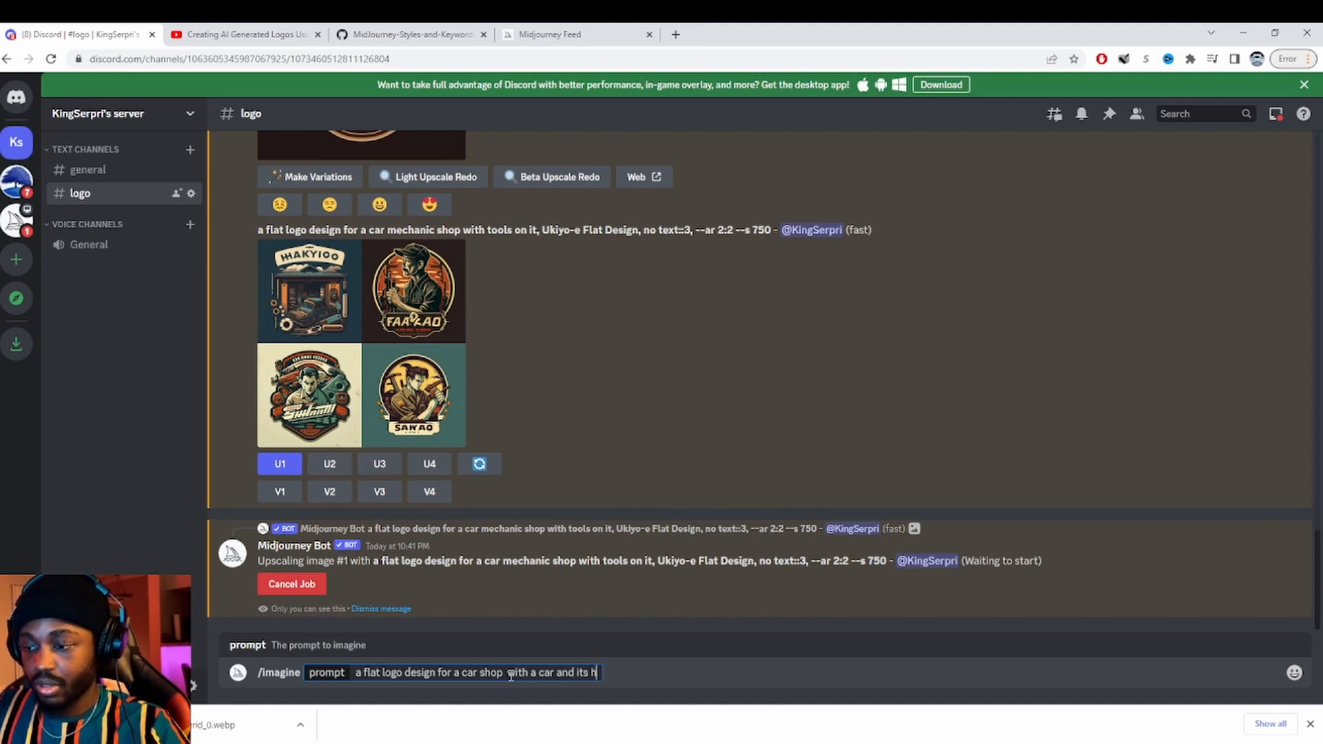
text(ood open)
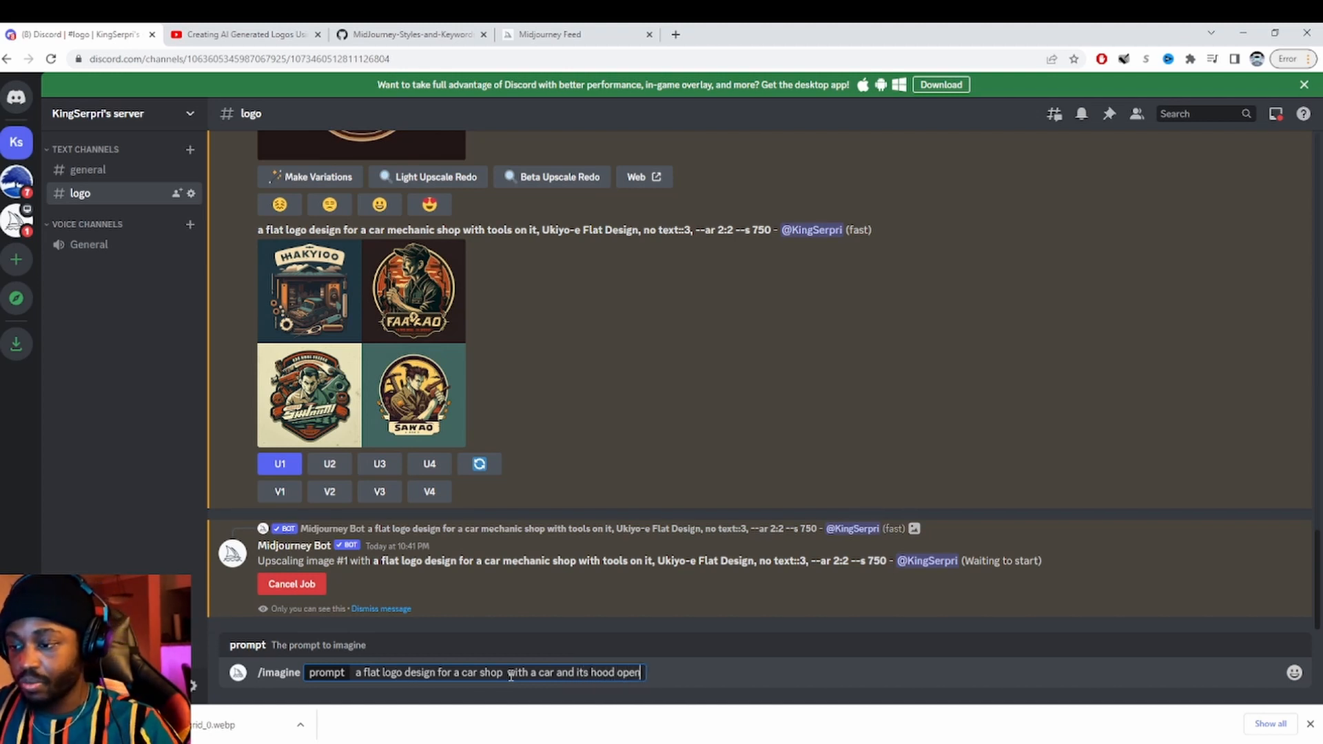
text(tools)
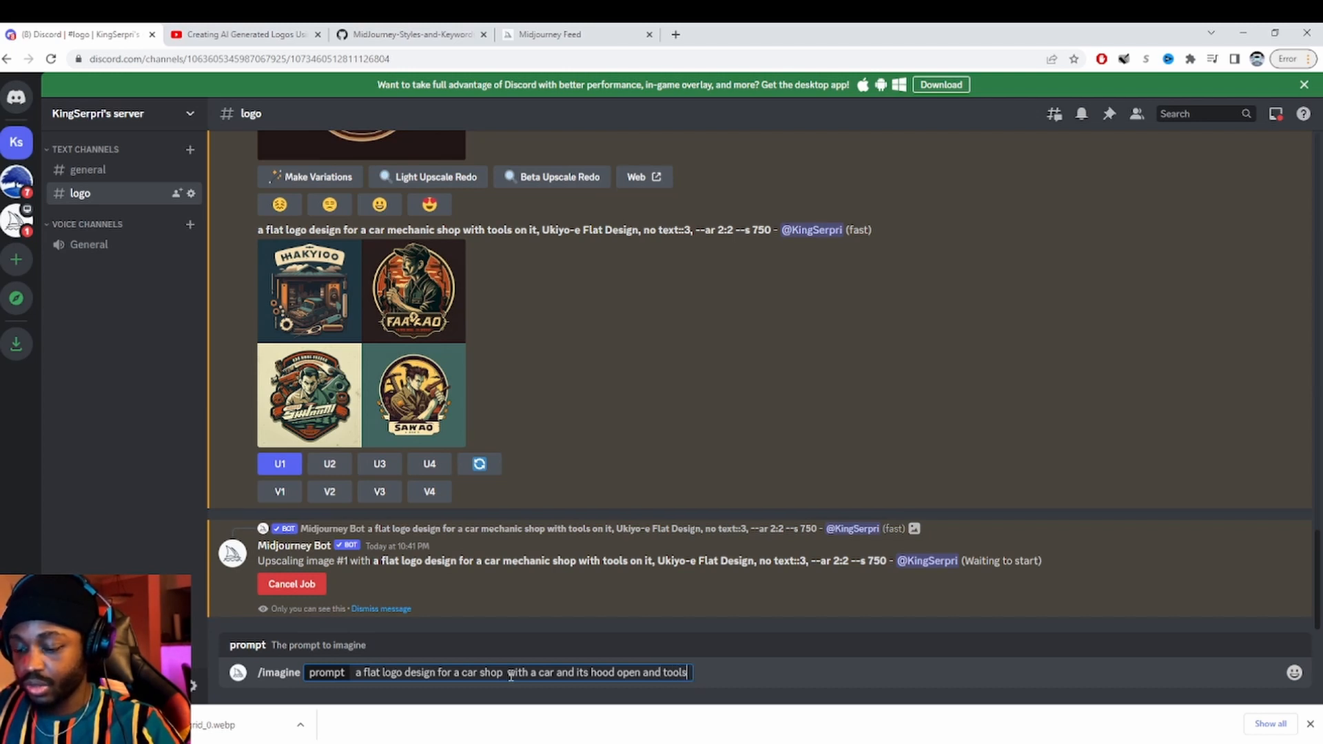
text( around it.)
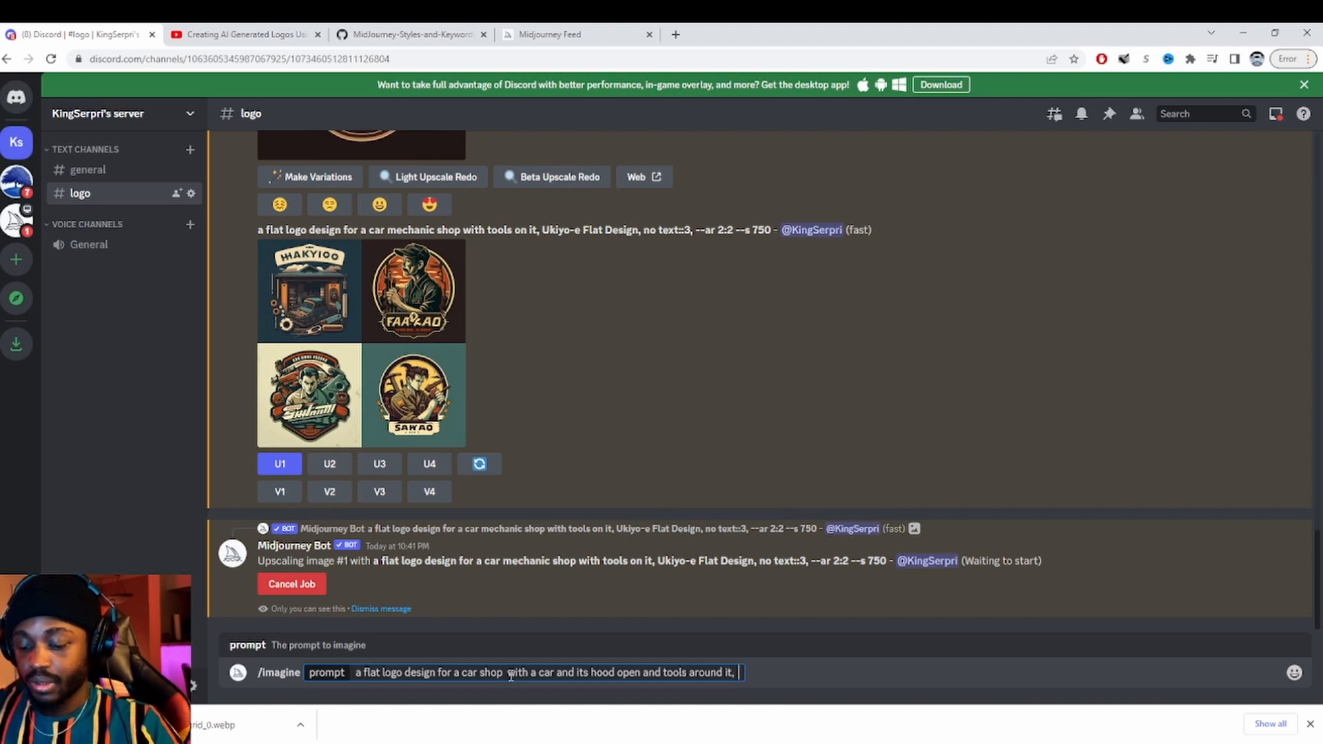
- Append "badge style, --ar 2:2" to the car shop prompt and submit it to the Midjourney Bot
text(badge)
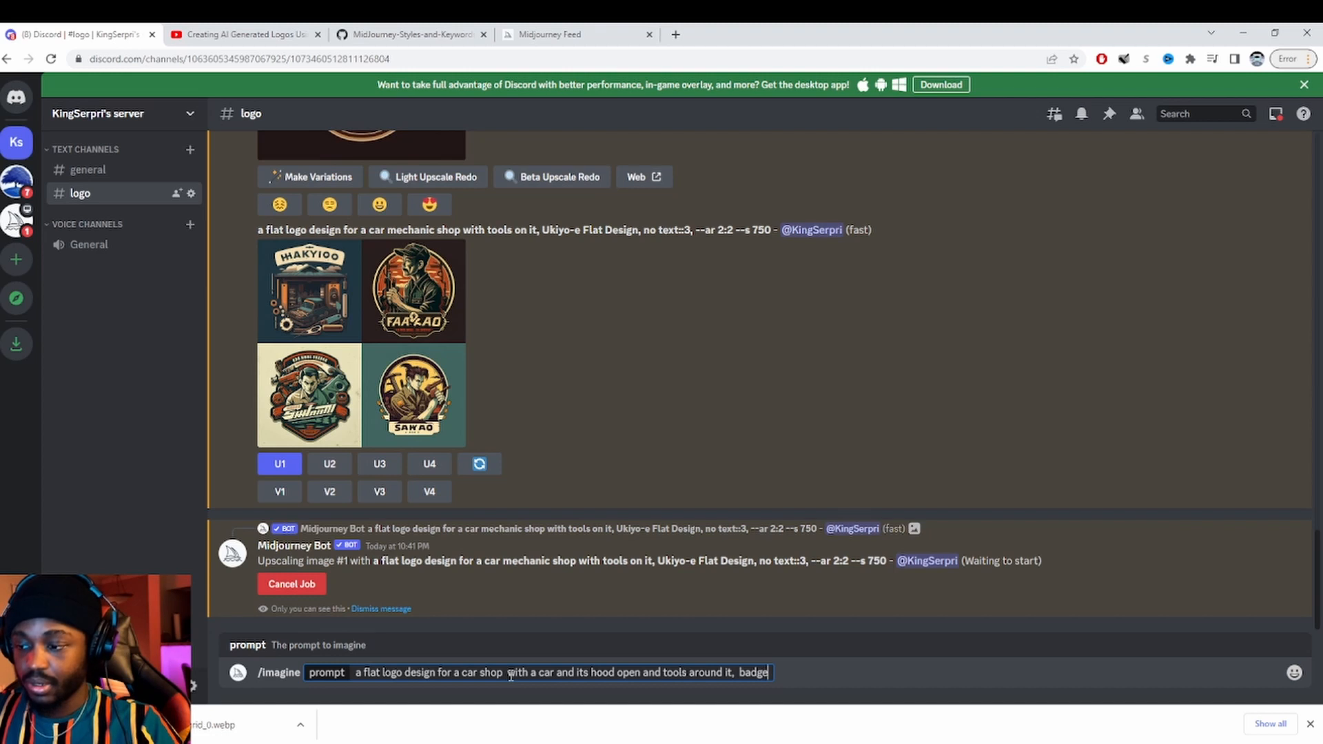
text( styl)
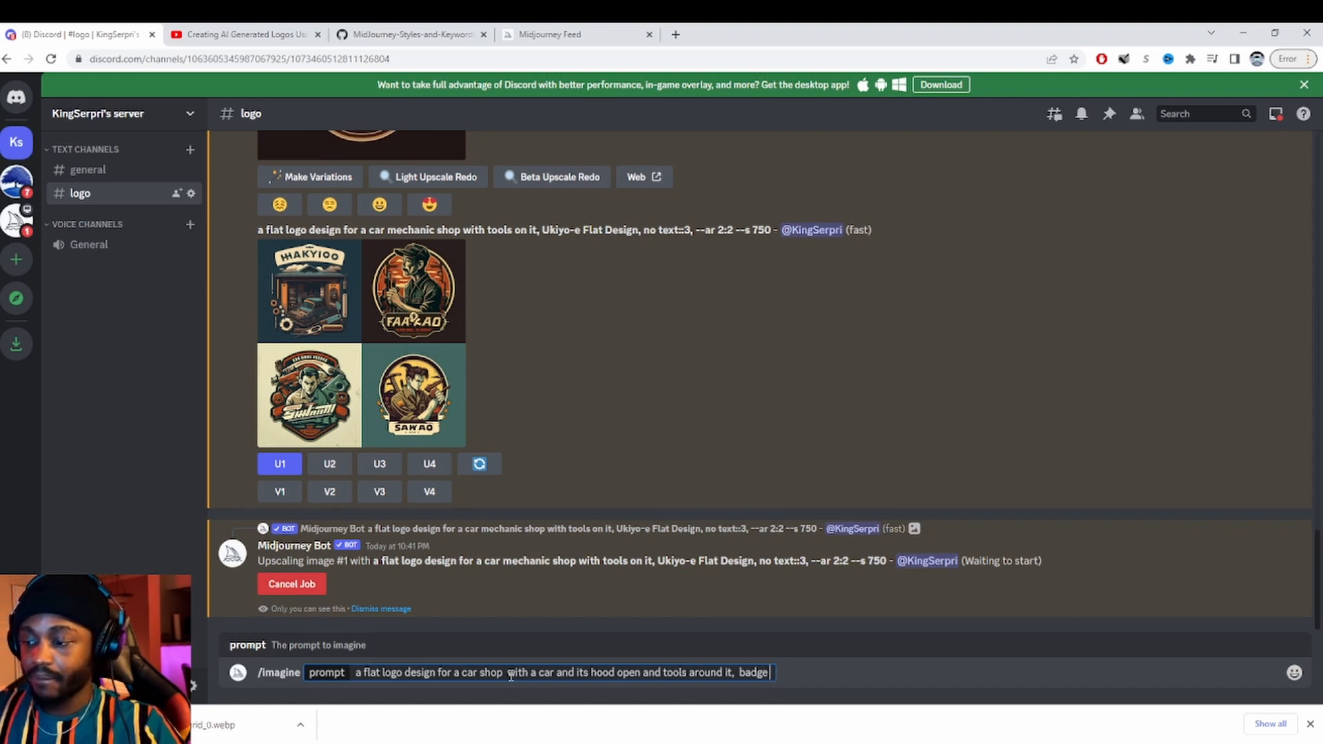
text(e)
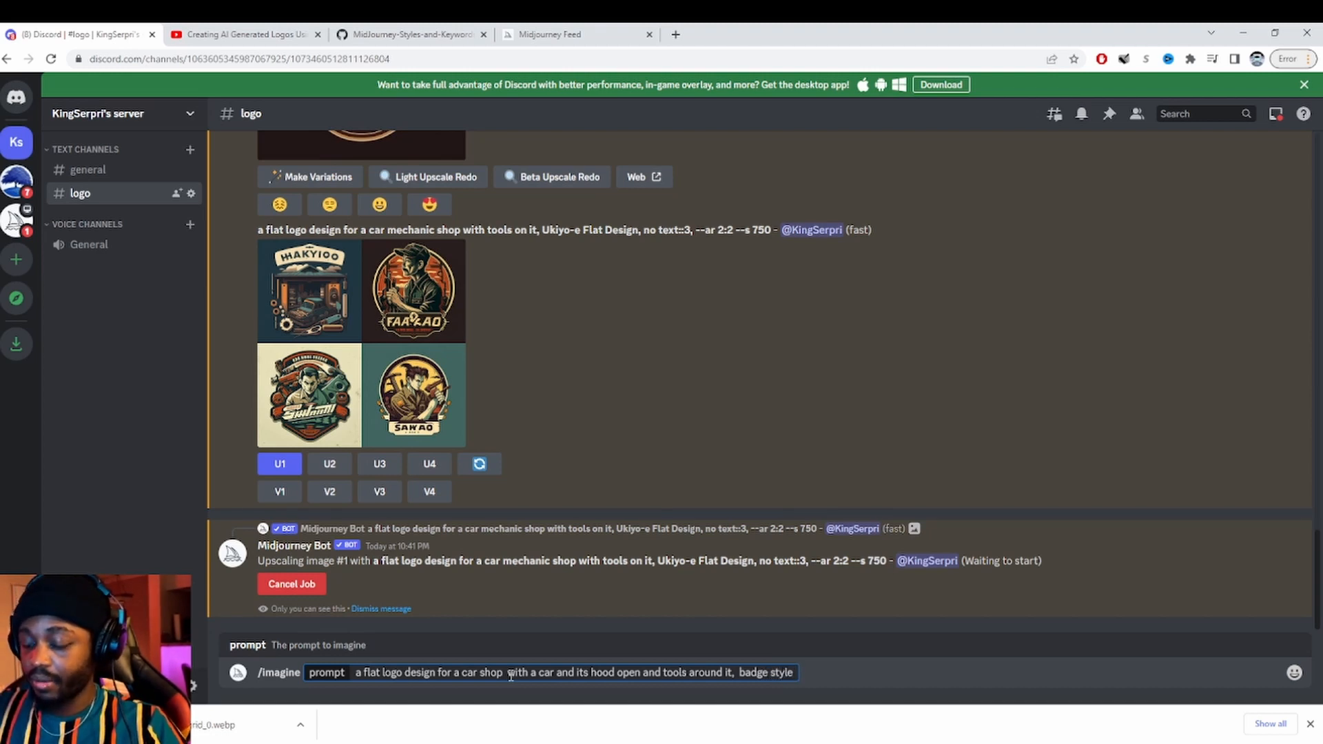
text(,)
text( --ar)
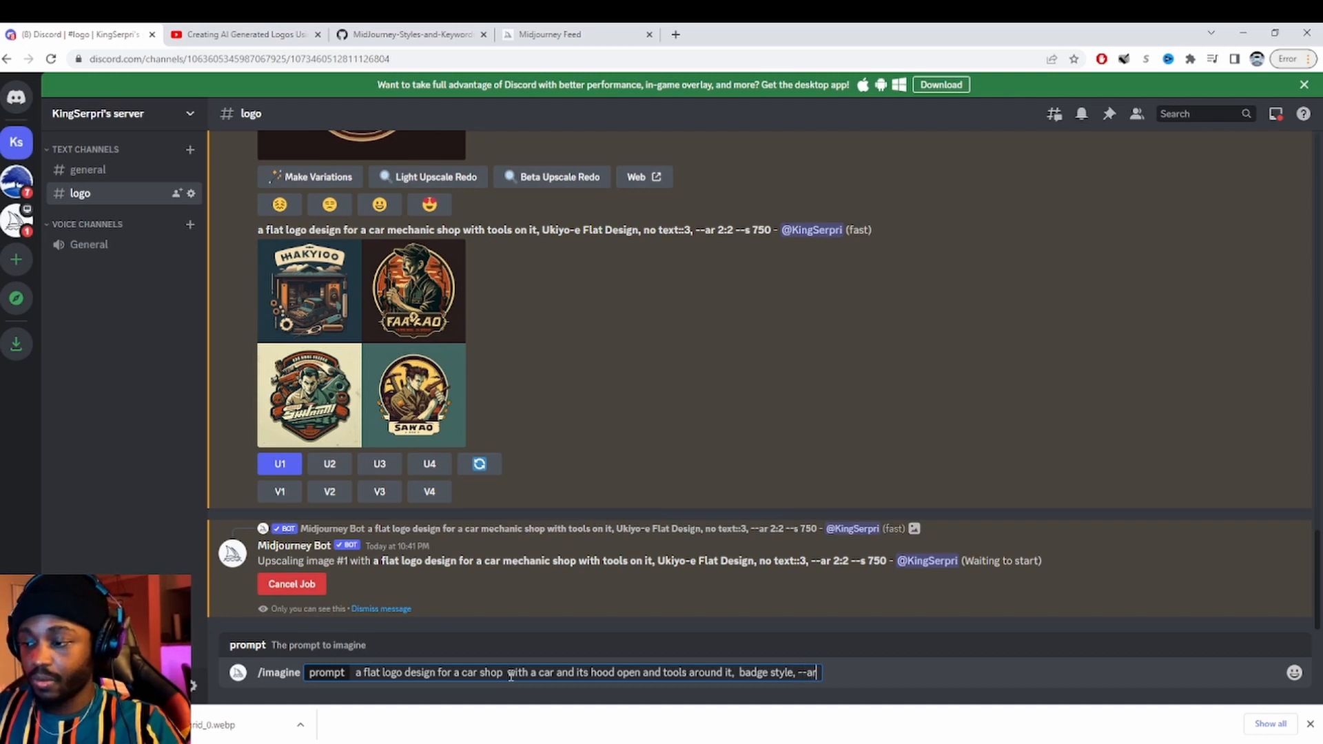
text( 2:2:)
key(Return)
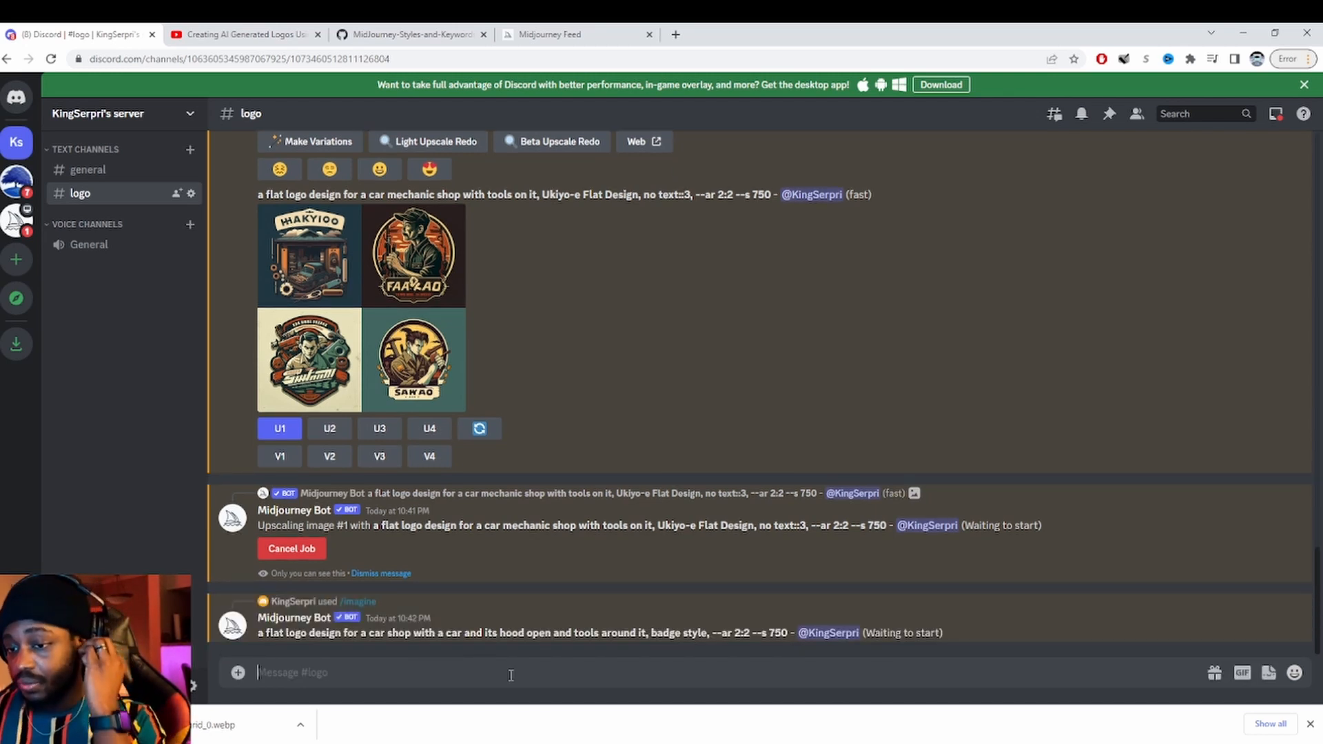
- View the upscaled car mechanic garage logo and the car shop badge logo grid at full size
click(458, 379)
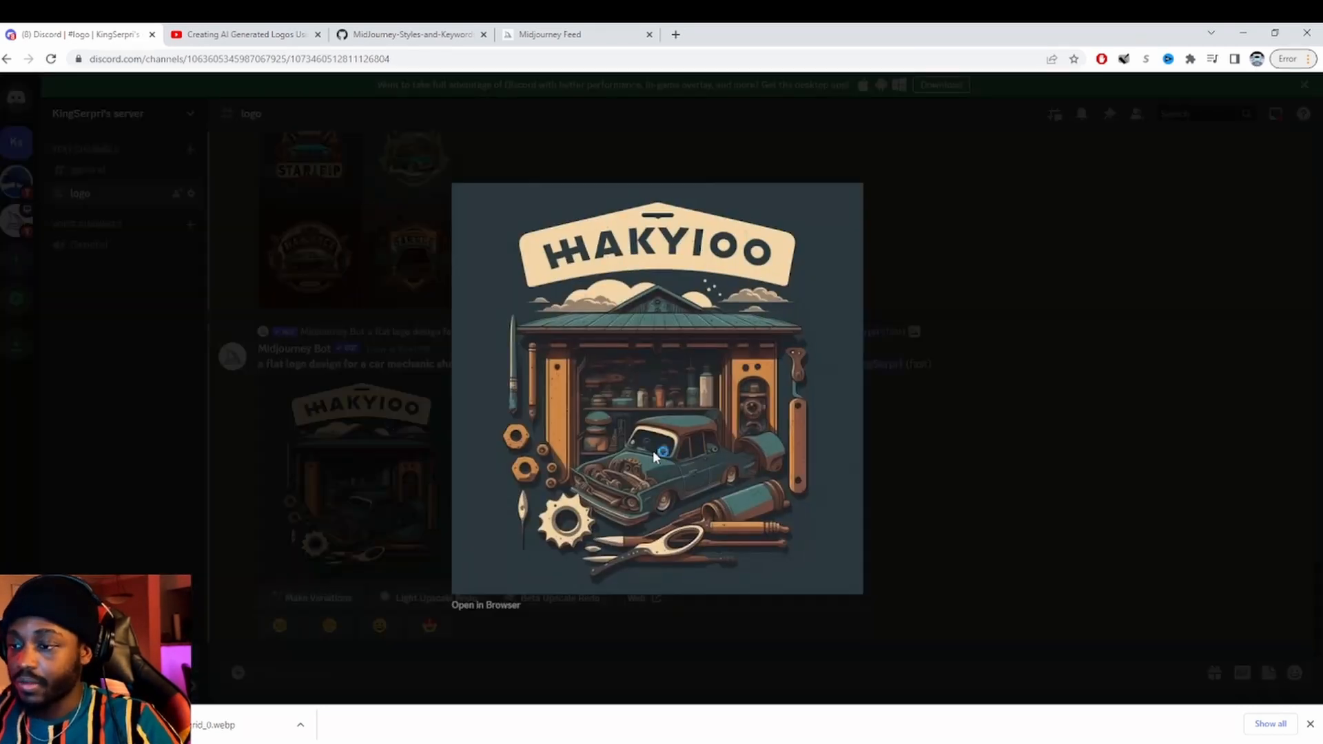
click(1090, 462)
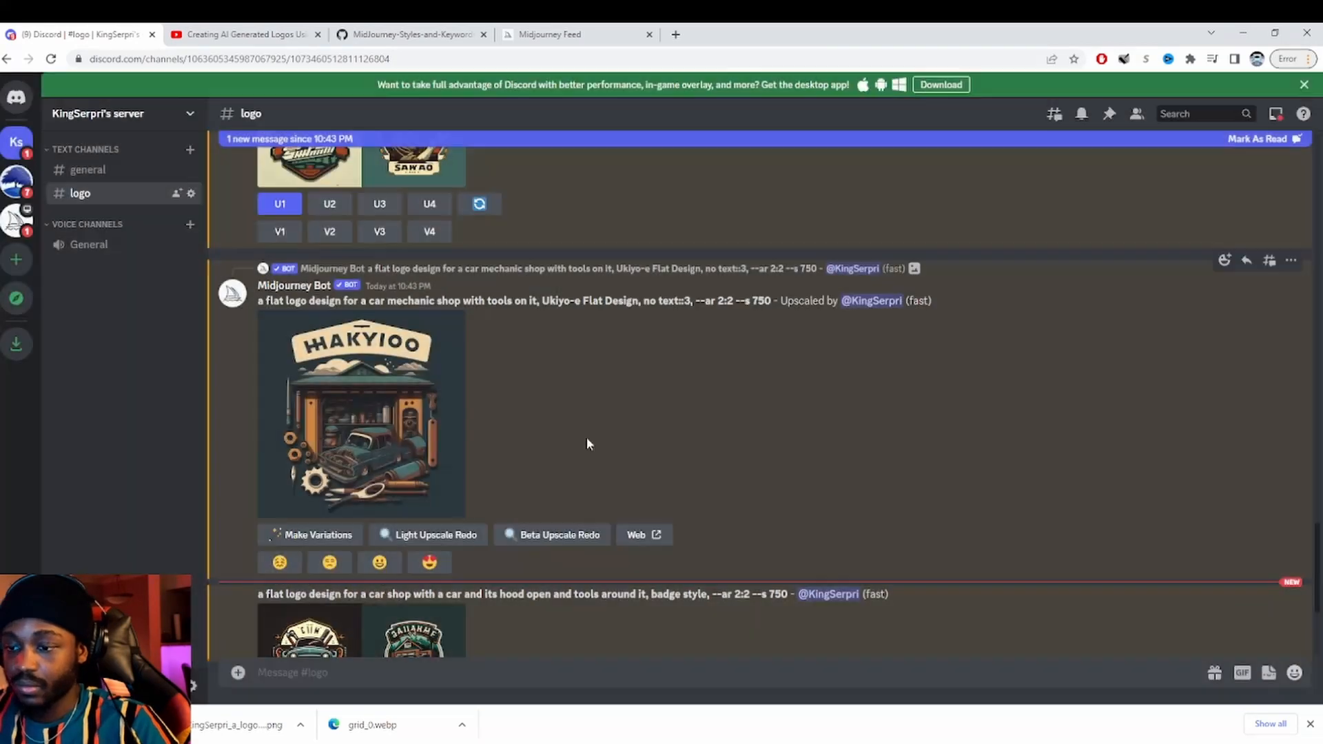
scroll(586, 437, down, 3)
click(404, 459)
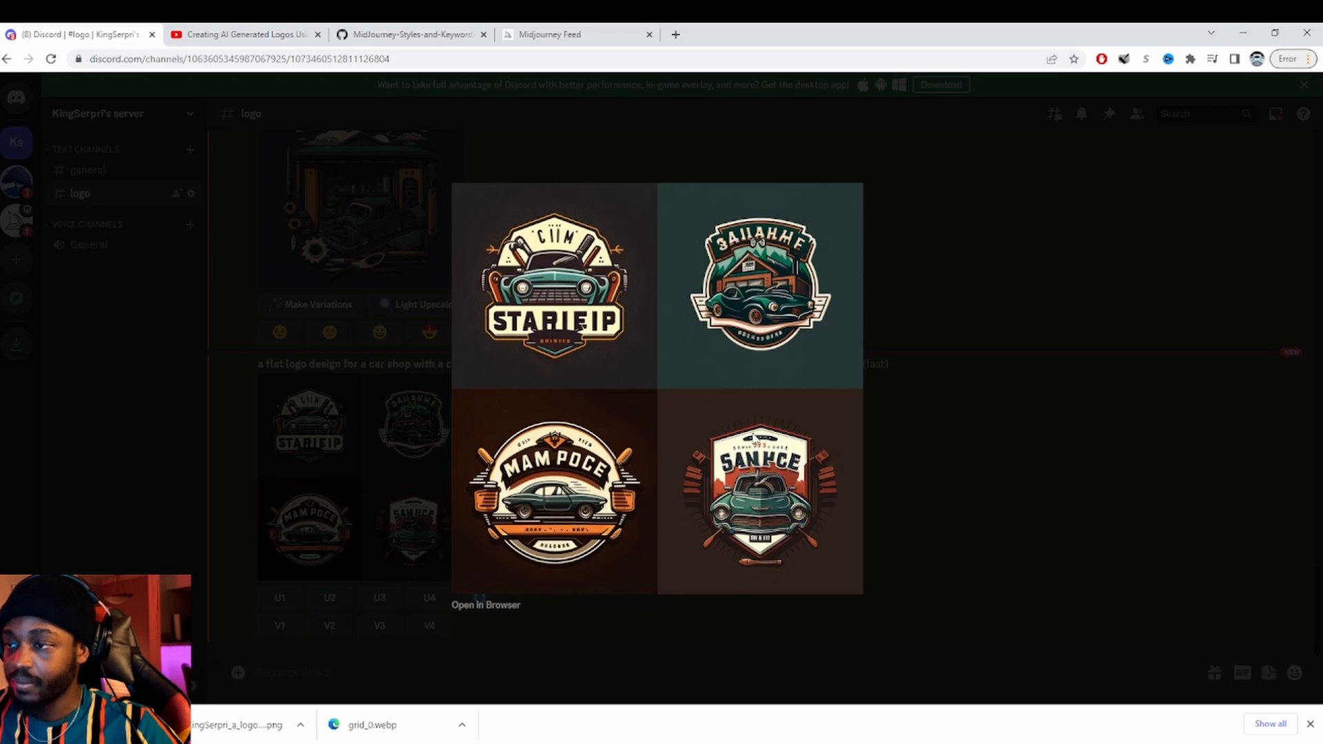
click(1039, 437)
- Copy the badge style car shop prompt through "--ar 2:2" and paste it into a new /imagine prompt
drag(262, 363, 750, 368)
key(ctrl+c)
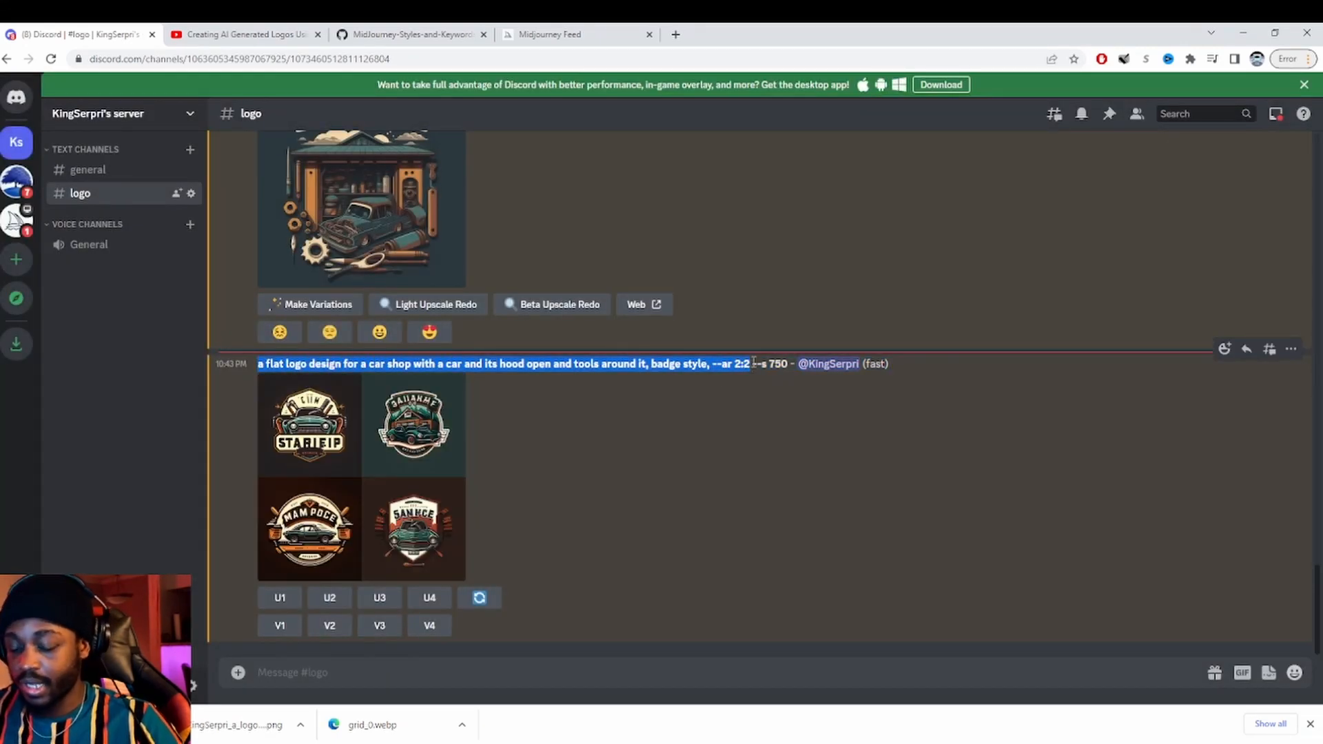
click(343, 675)
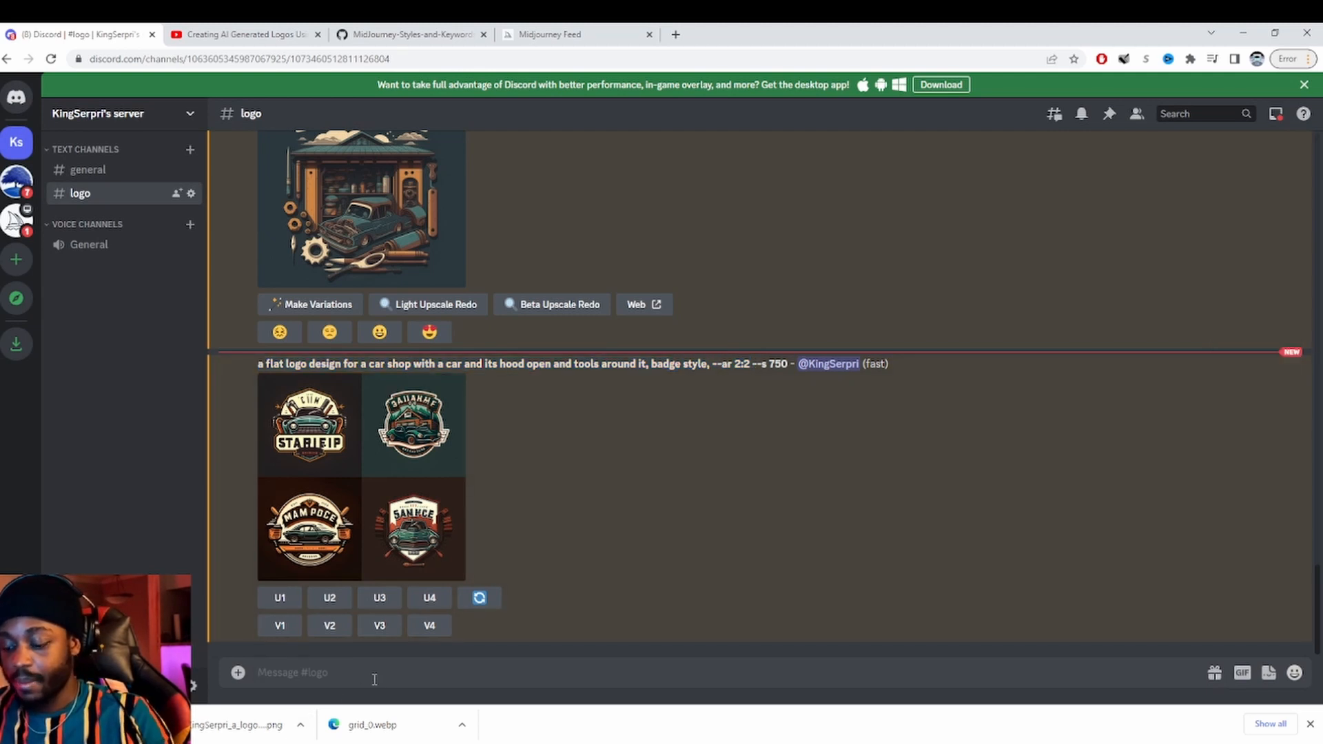
text(/)
click(363, 400)
key(ctrl+v)
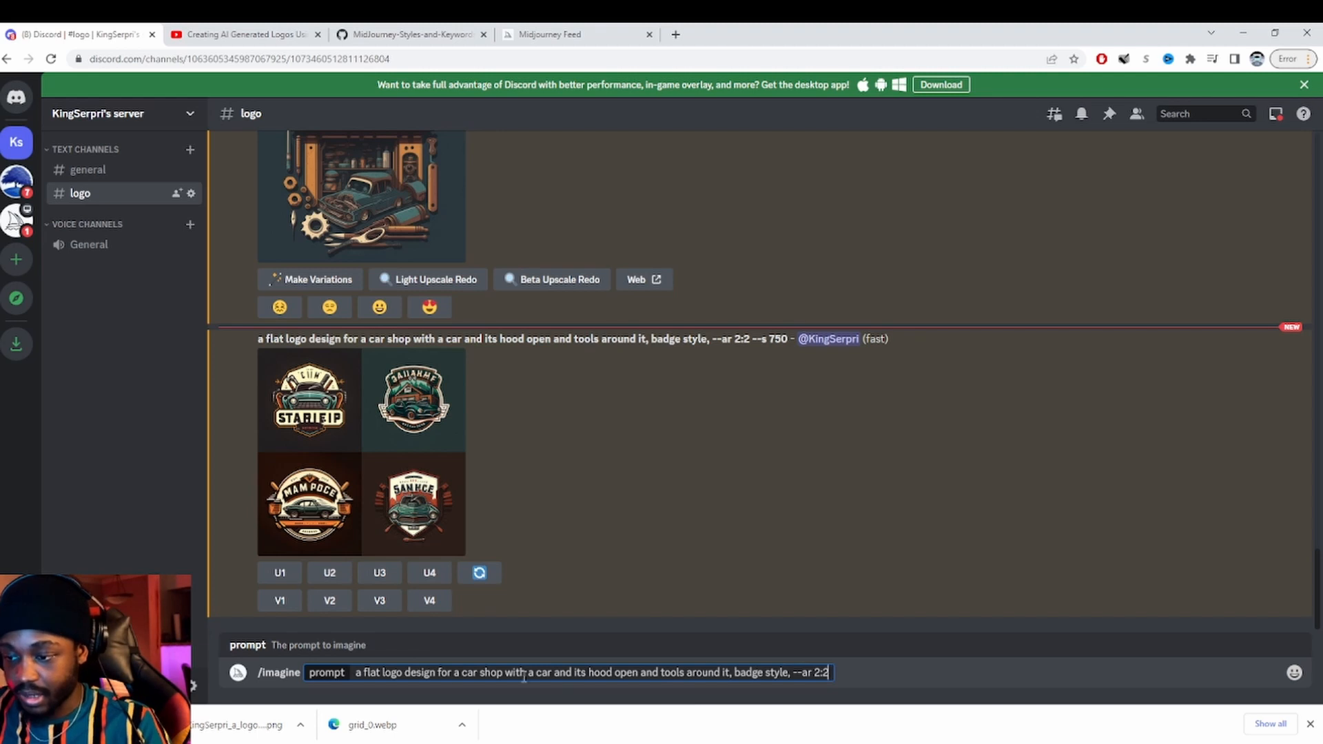
- Insert "no text" after "tools around it" in the copied prompt and submit it to the Midjourney Bot
text(no )
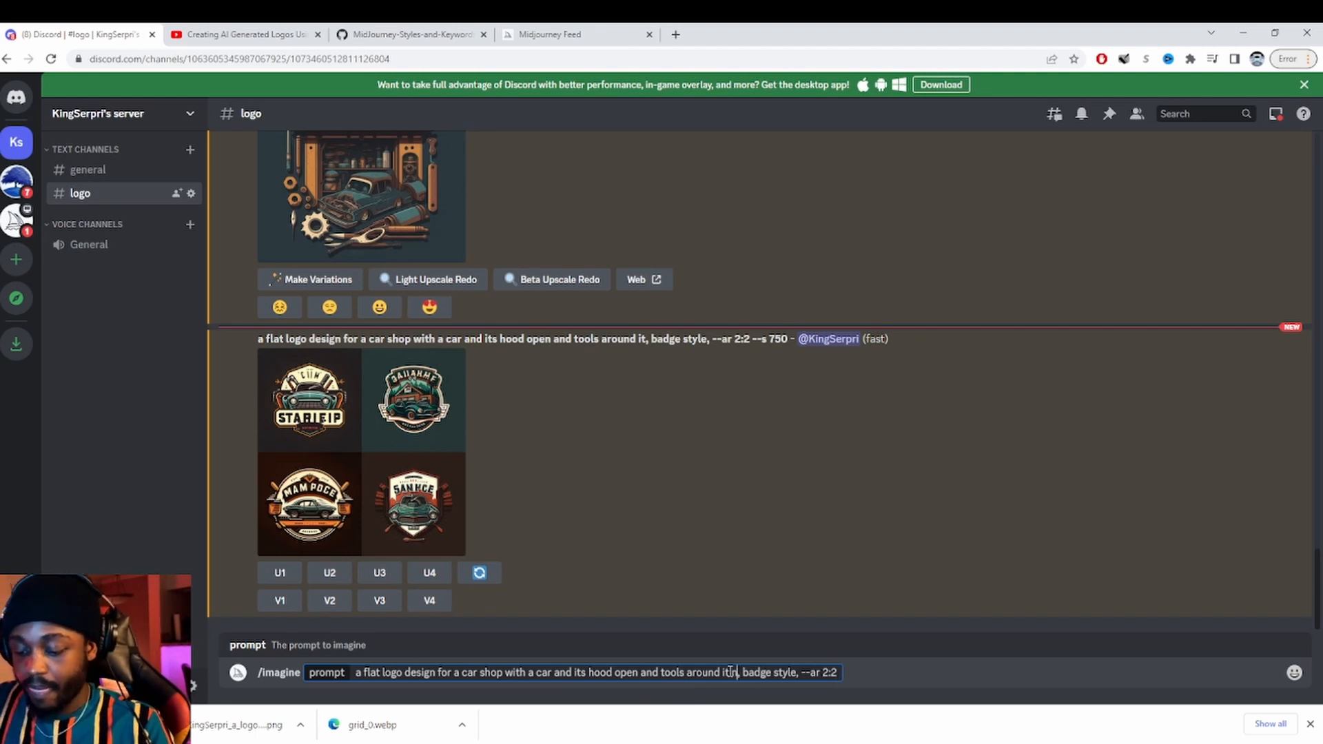
text( text)
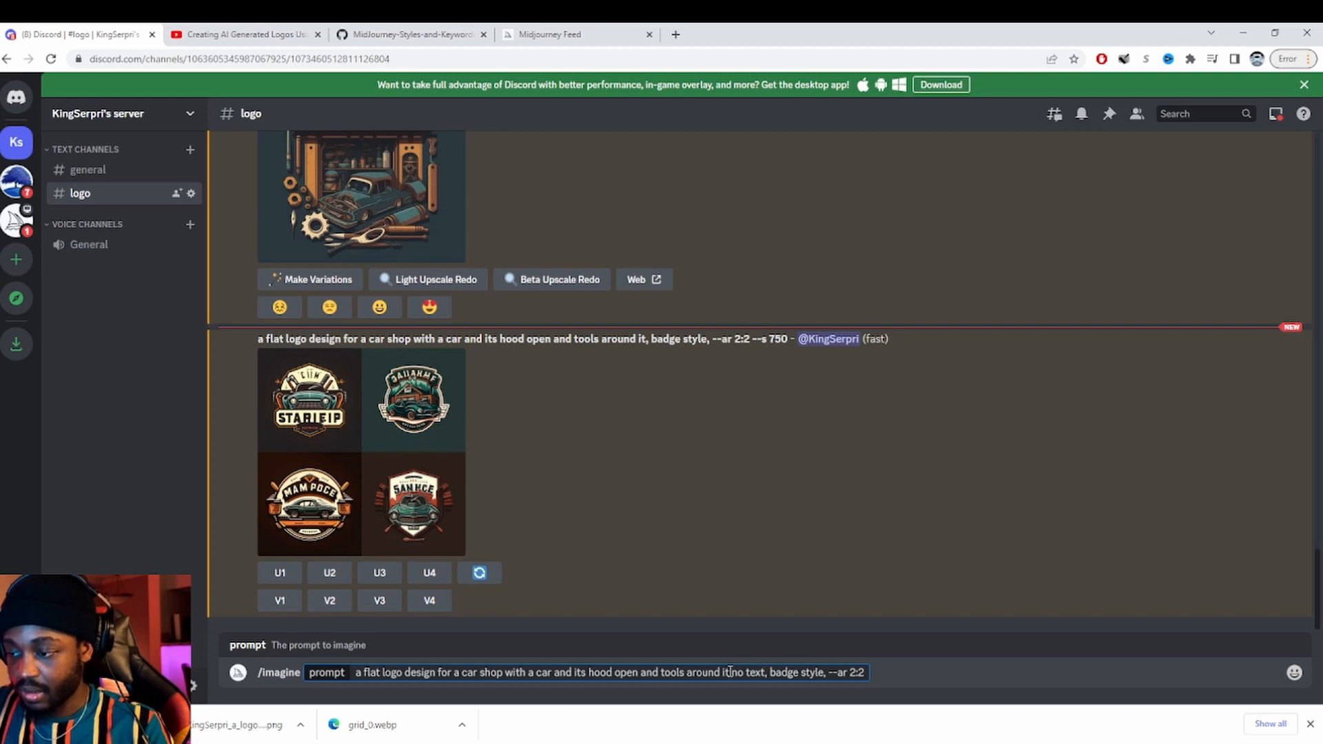
key(Return)
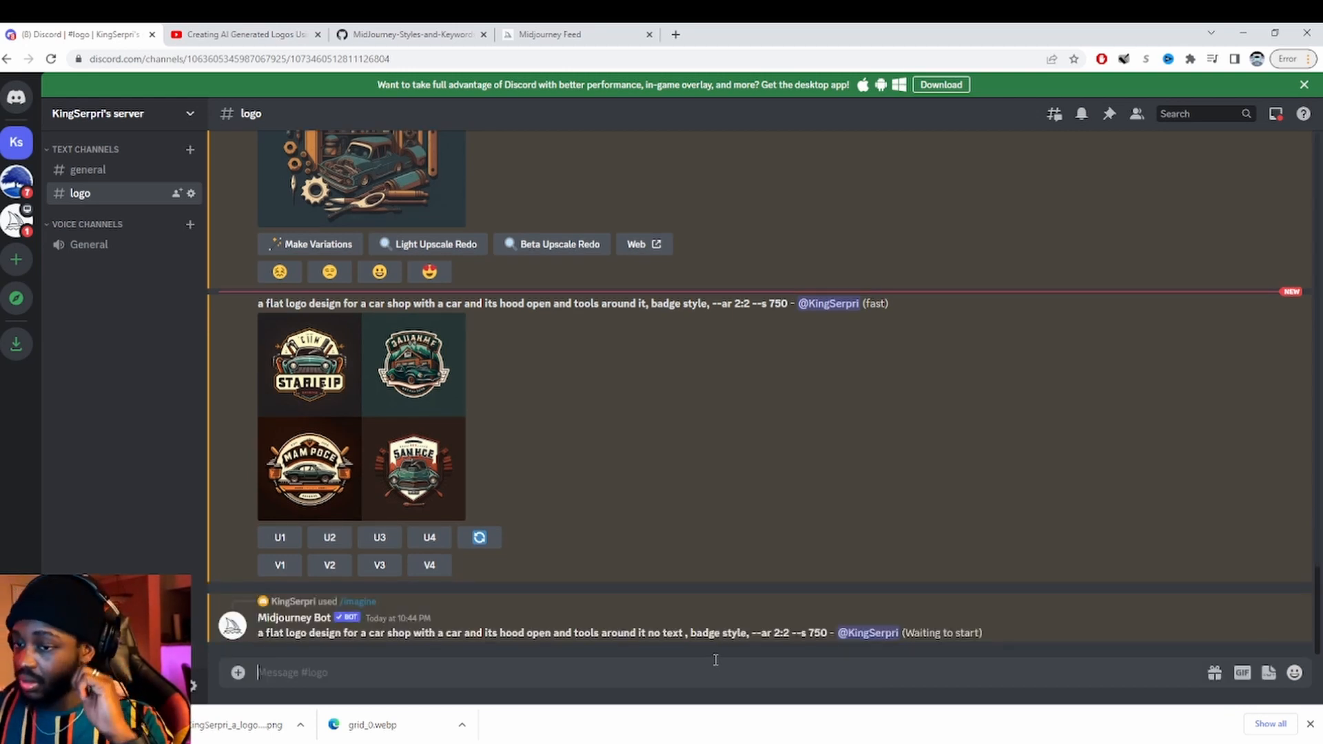
- View the first badge style car shop grid at full size and upscale its images 2 and 3
click(407, 479)
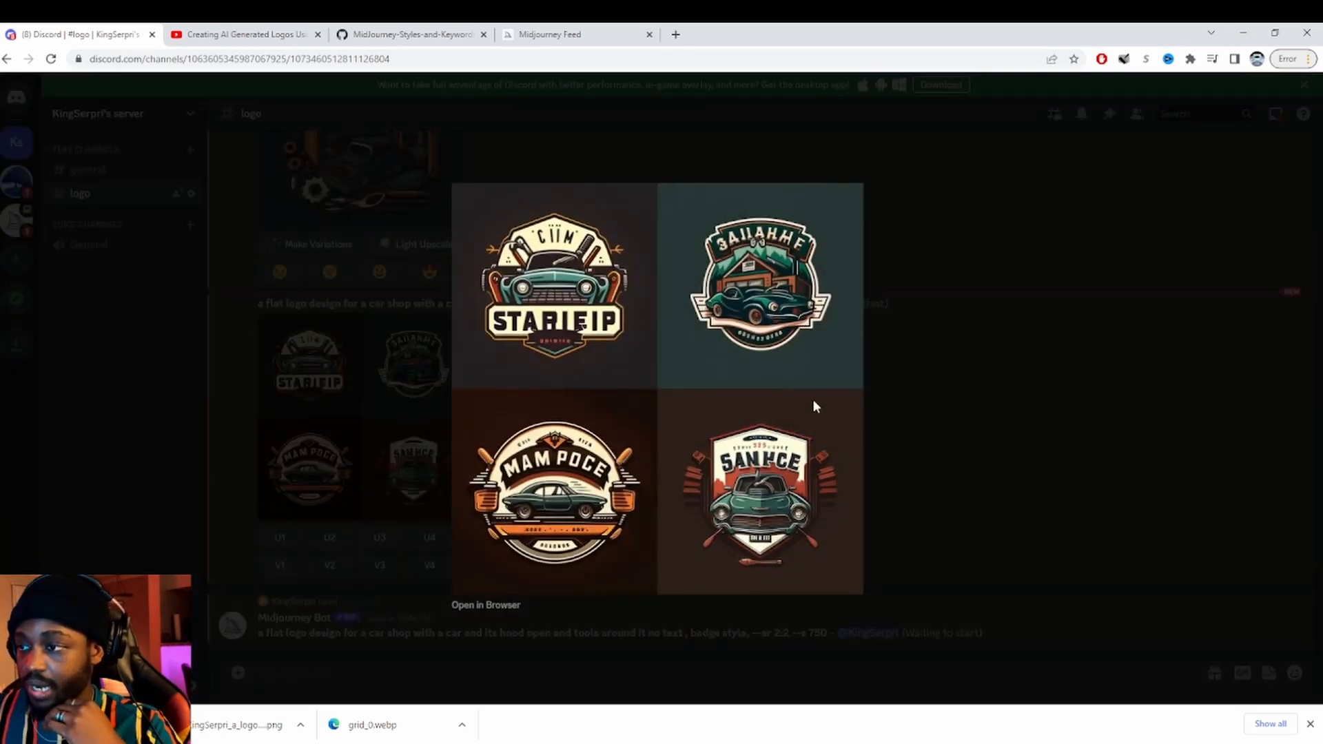
click(978, 439)
click(330, 538)
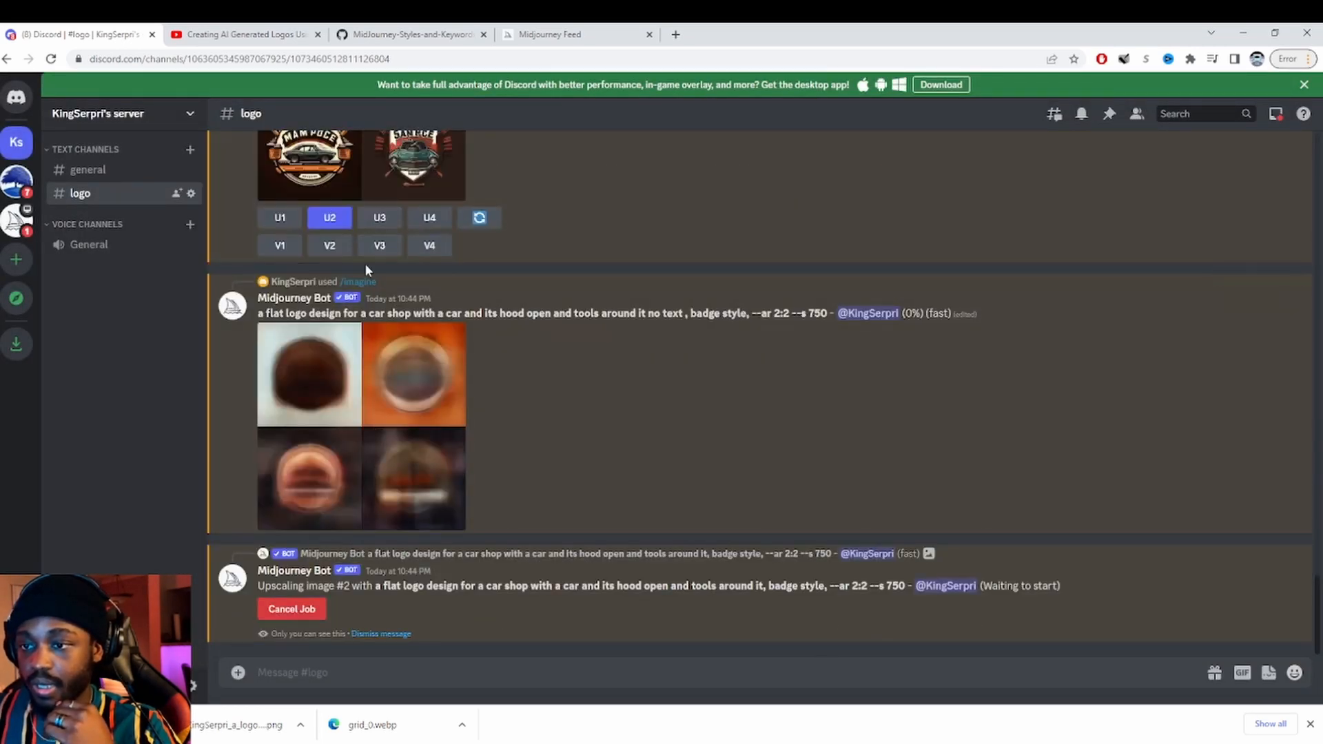
click(379, 218)
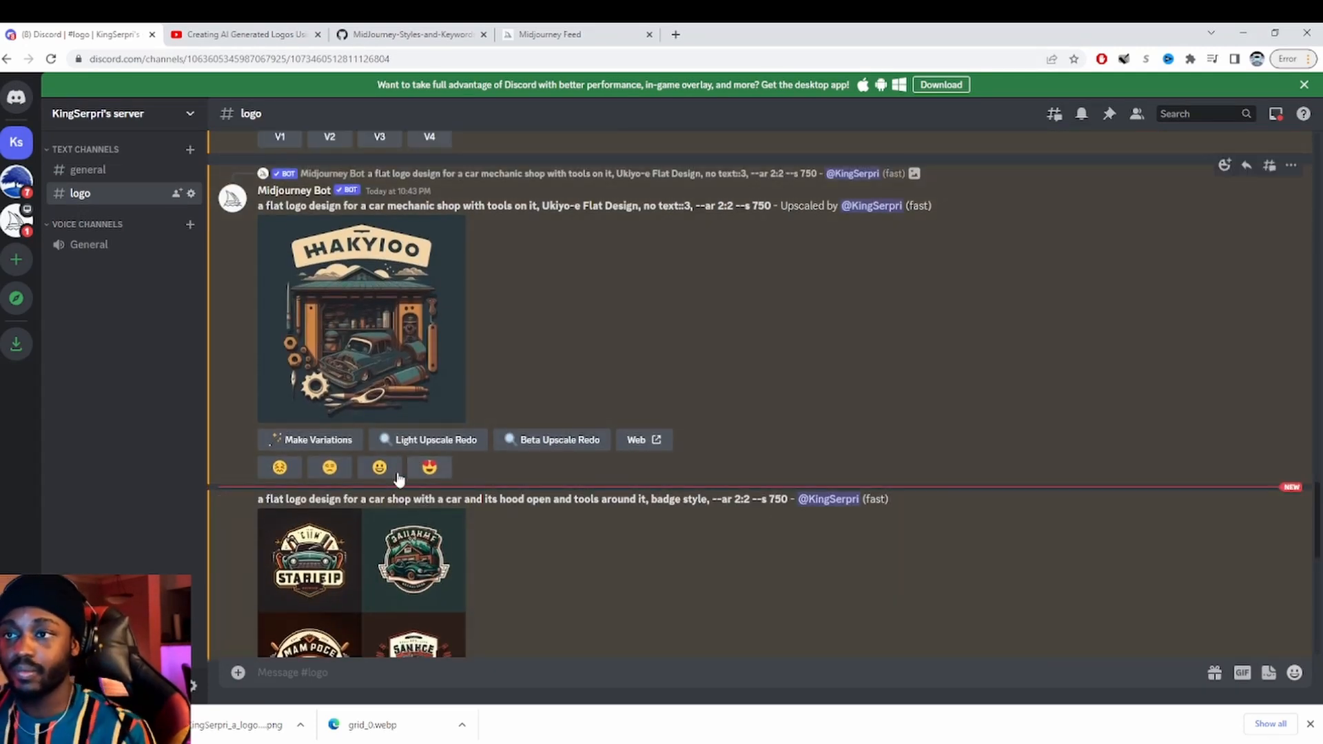
- Open canva.com and the remove.bg background remover in two new browser tabs
click(676, 34)
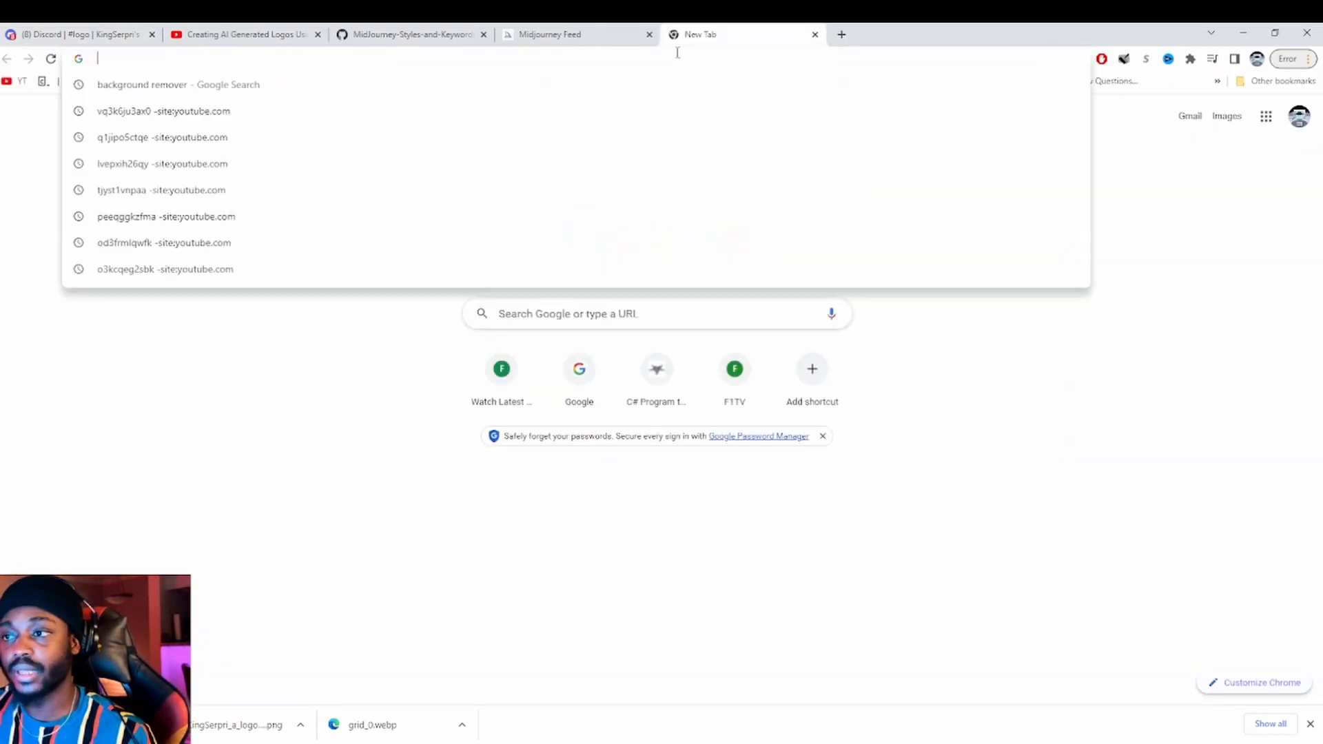
text(canva.com)
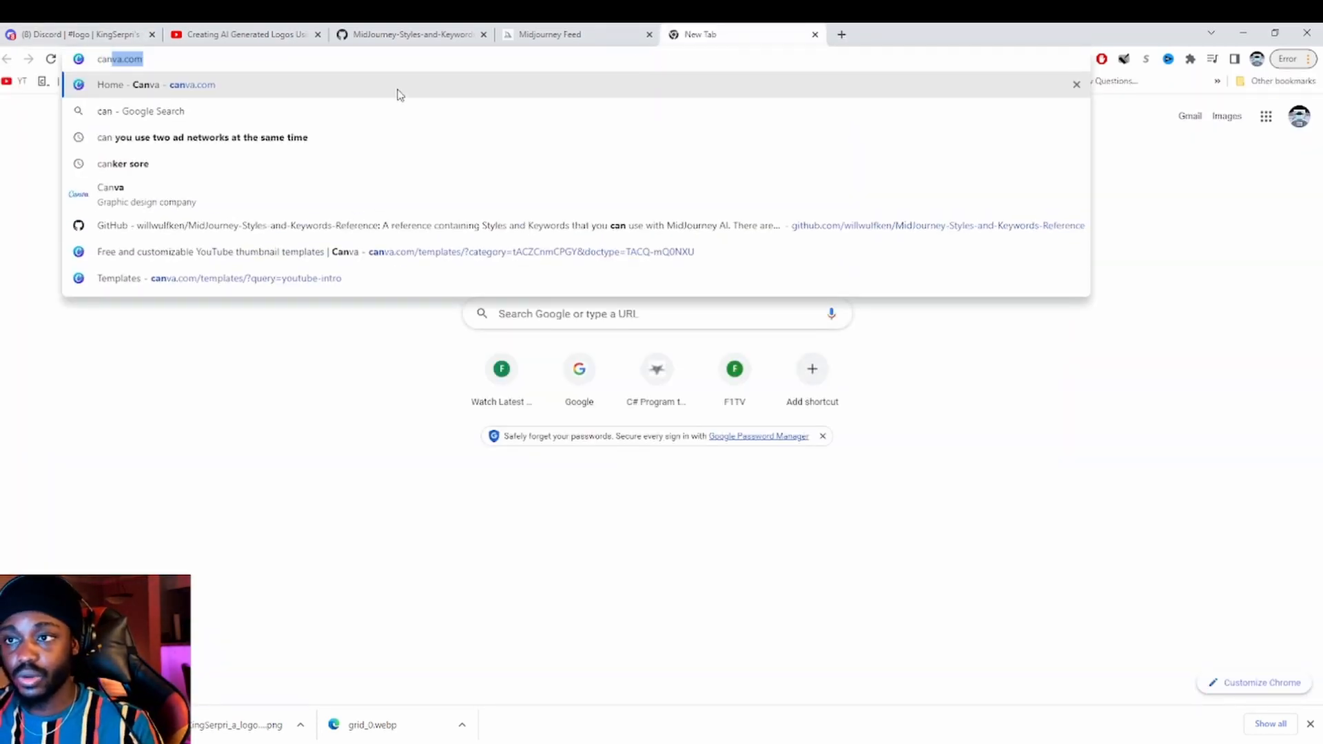
key(Return)
click(841, 34)
text(re)
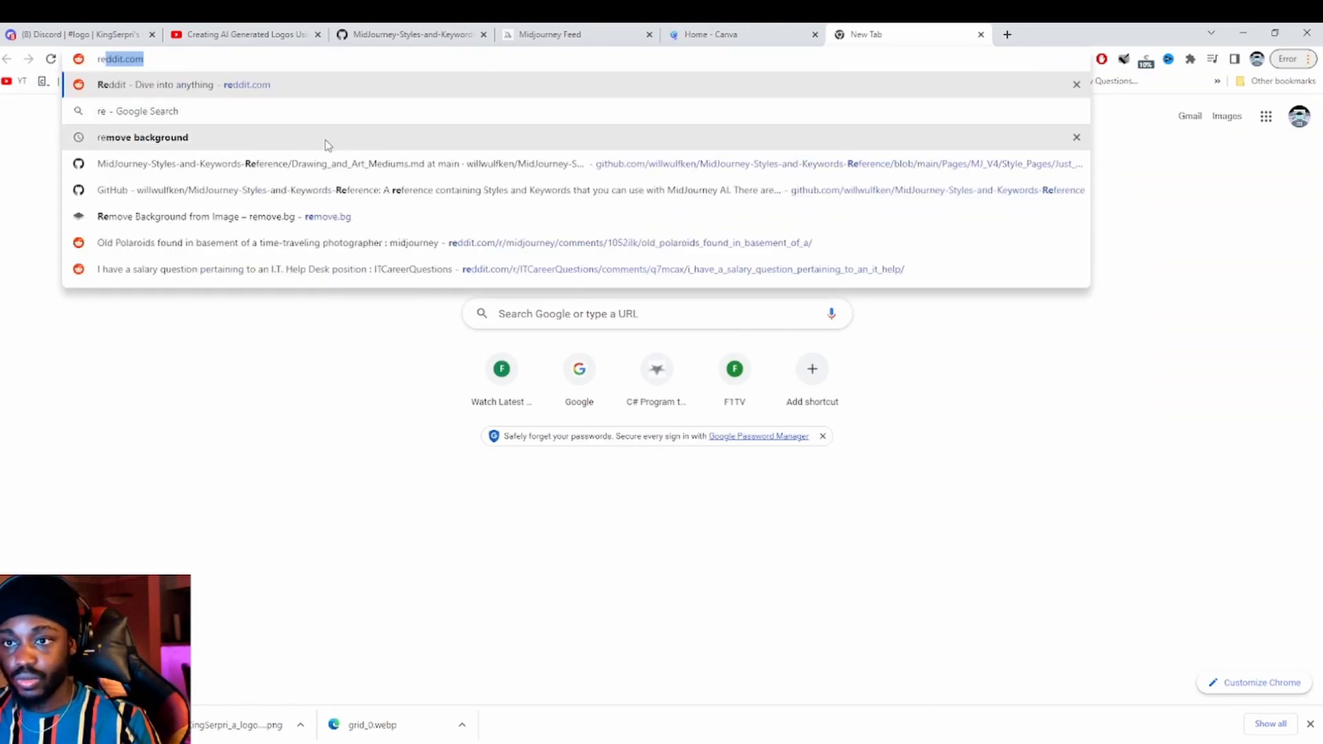
click(232, 217)
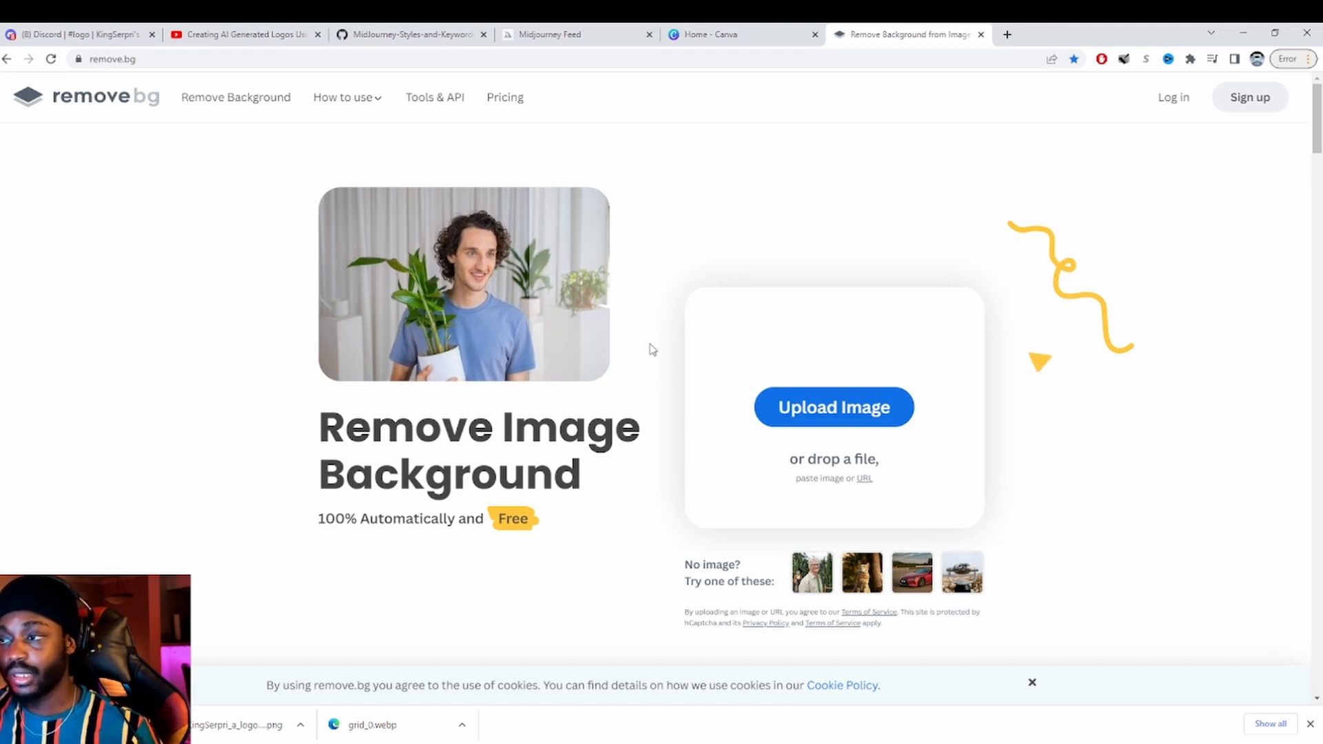
- Close the YouTube browser tab and switch back to the Discord logo channel
click(336, 31)
click(318, 34)
click(83, 34)
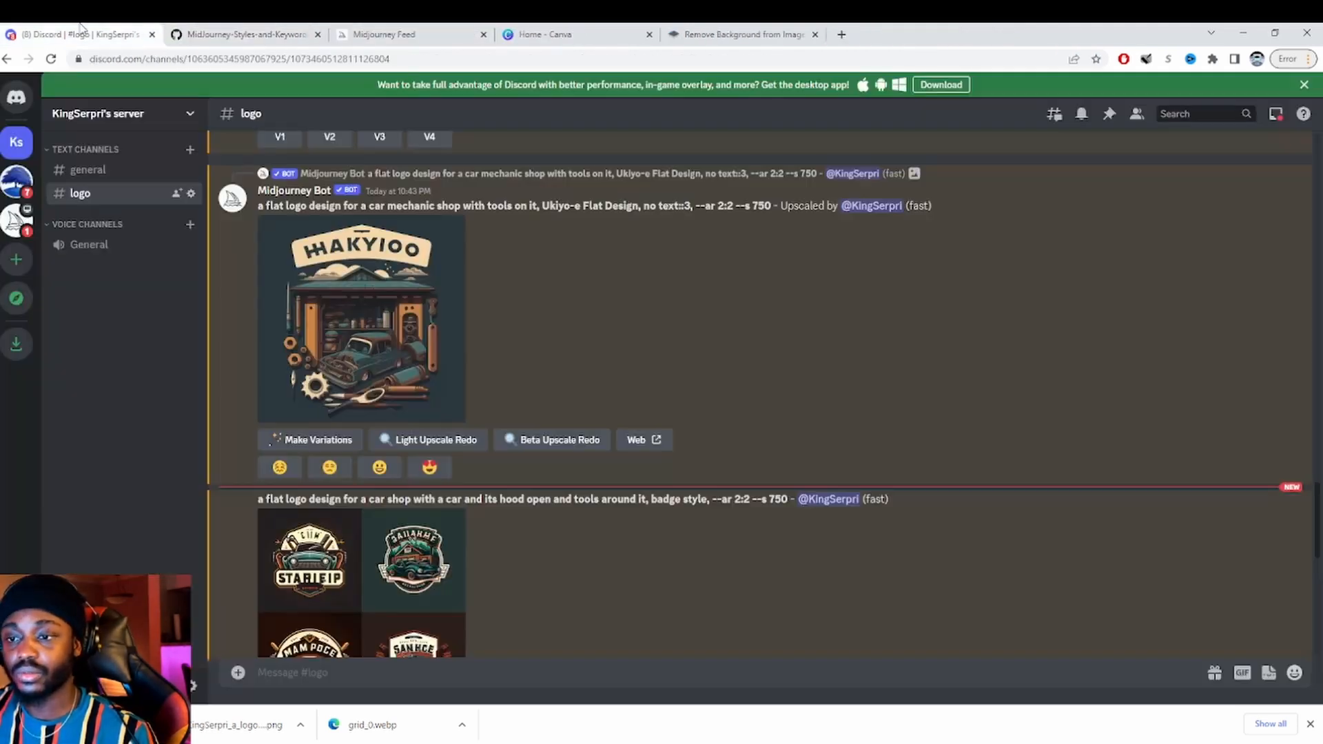
- View the "no text" car shop logo grid at full size and upscale its images 3 and 4
scroll(337, 295, down, 10)
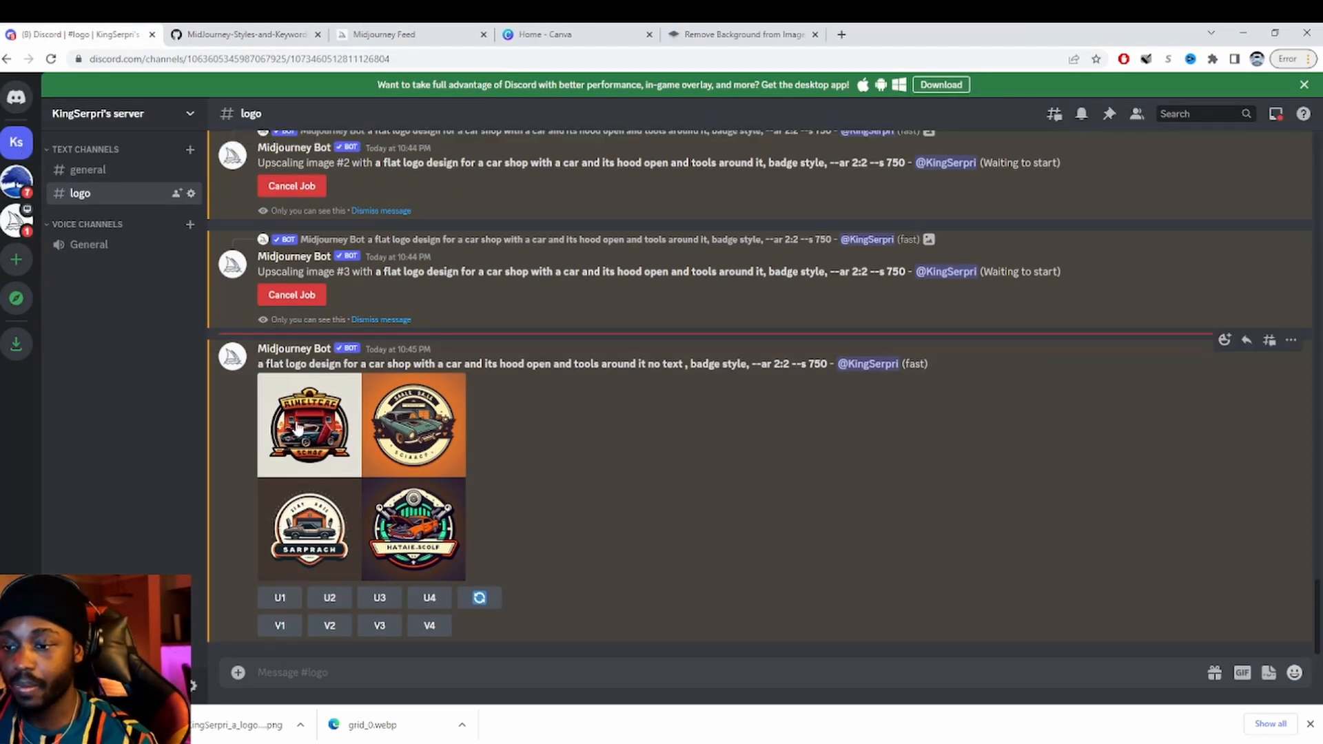
click(380, 482)
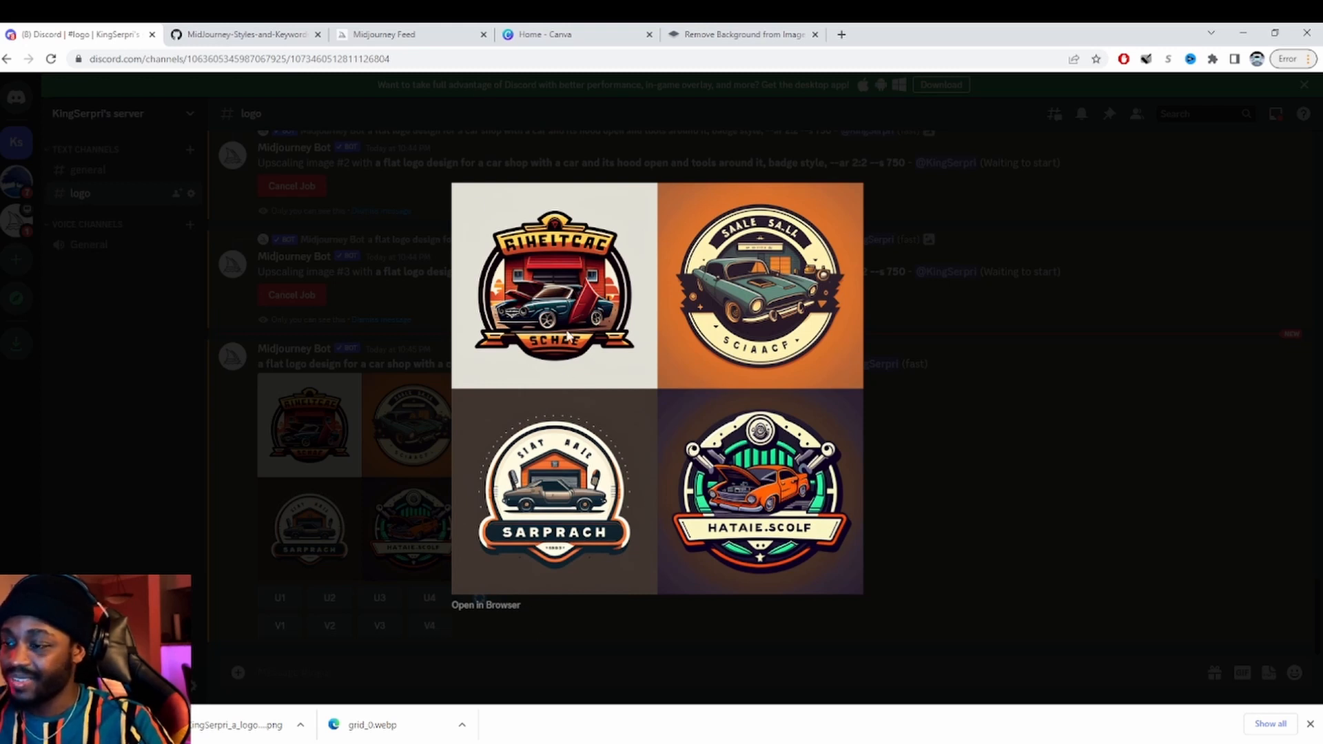
click(867, 524)
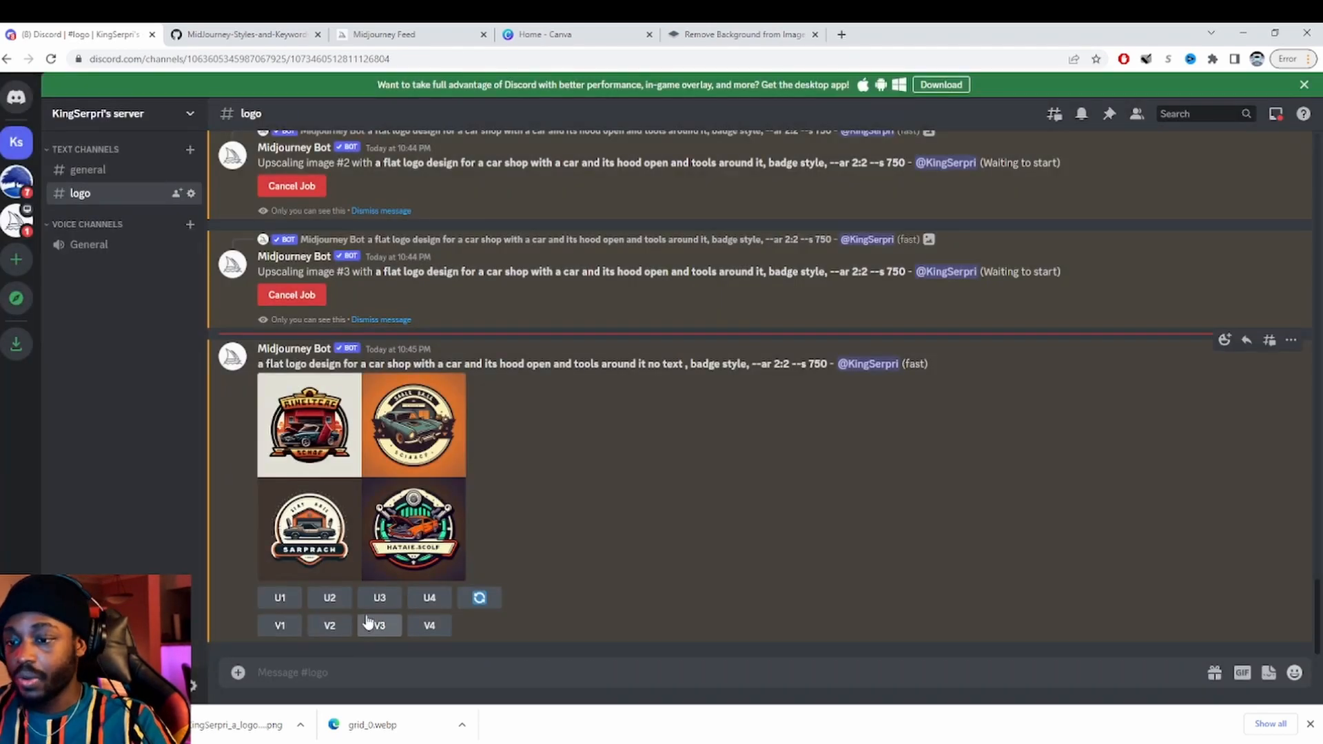
click(379, 598)
click(429, 489)
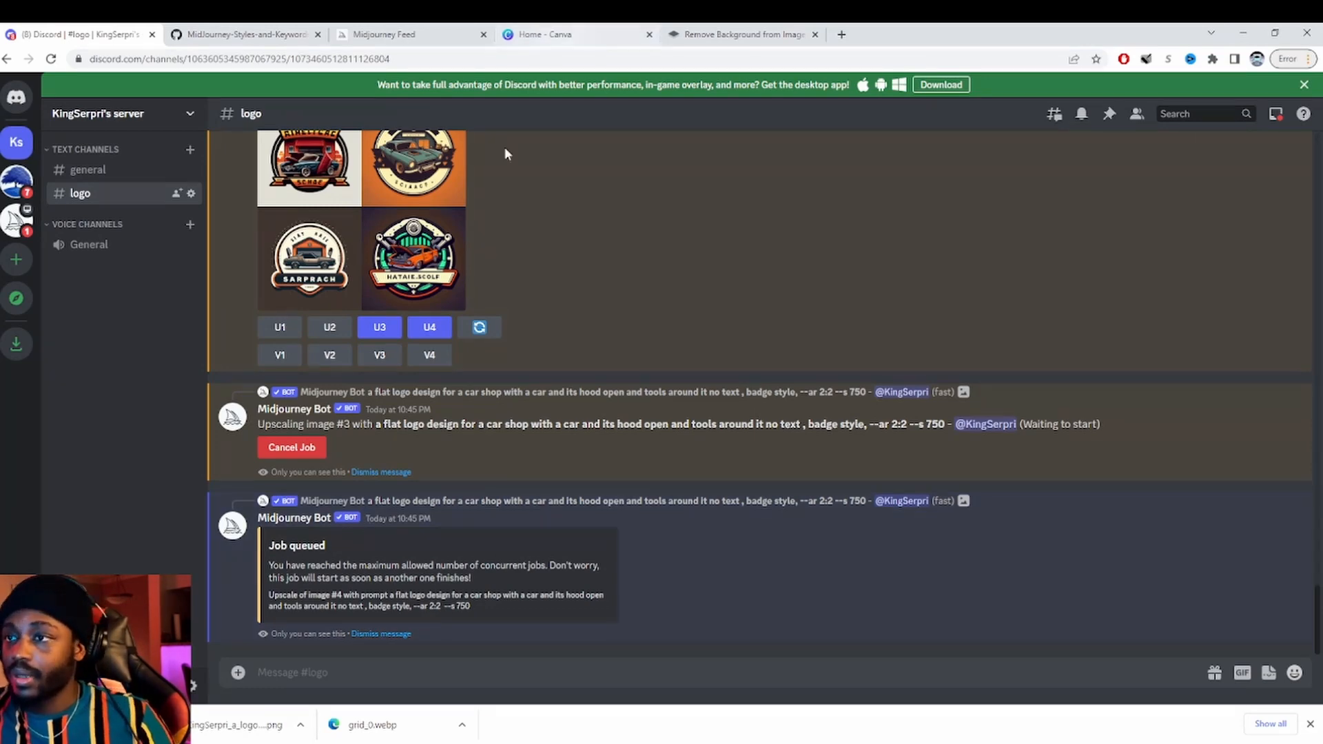
- Create a new Logo design in Canva and place the dark-background car shop logo image on the page
click(545, 34)
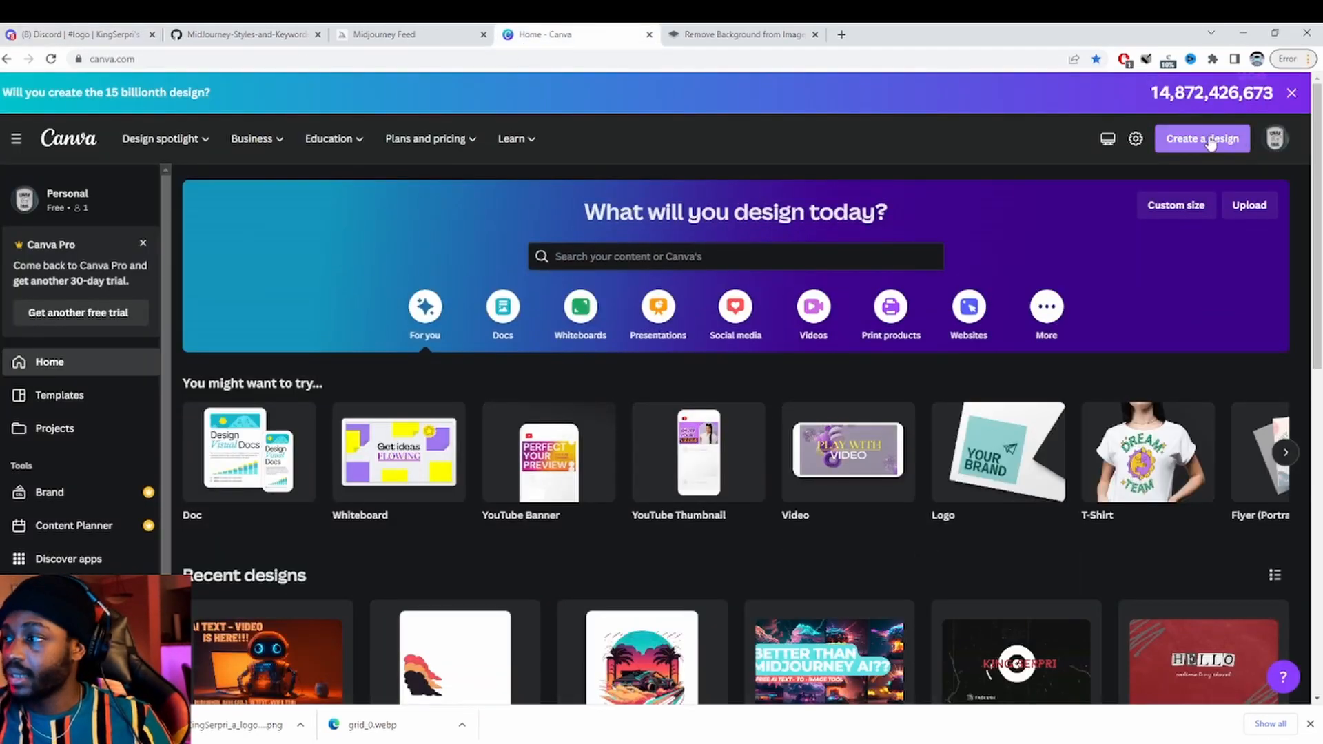
click(1207, 139)
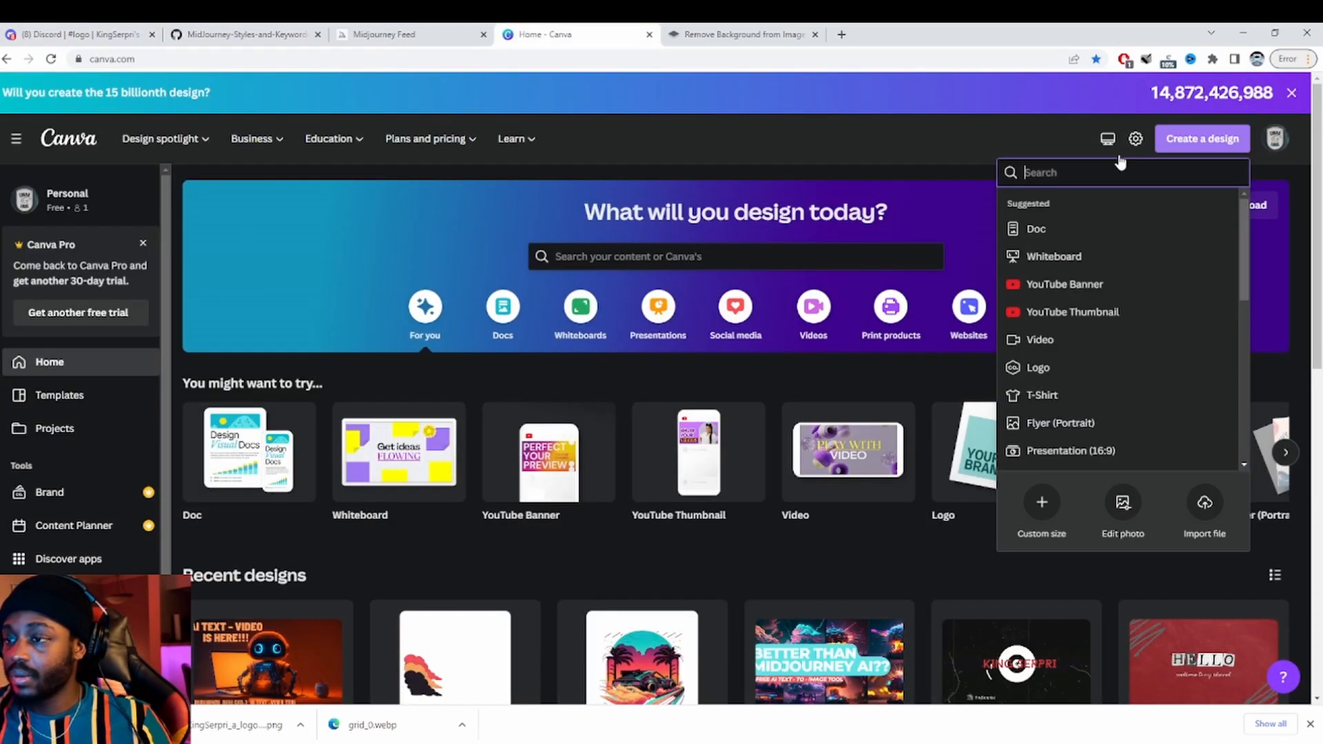
click(1054, 369)
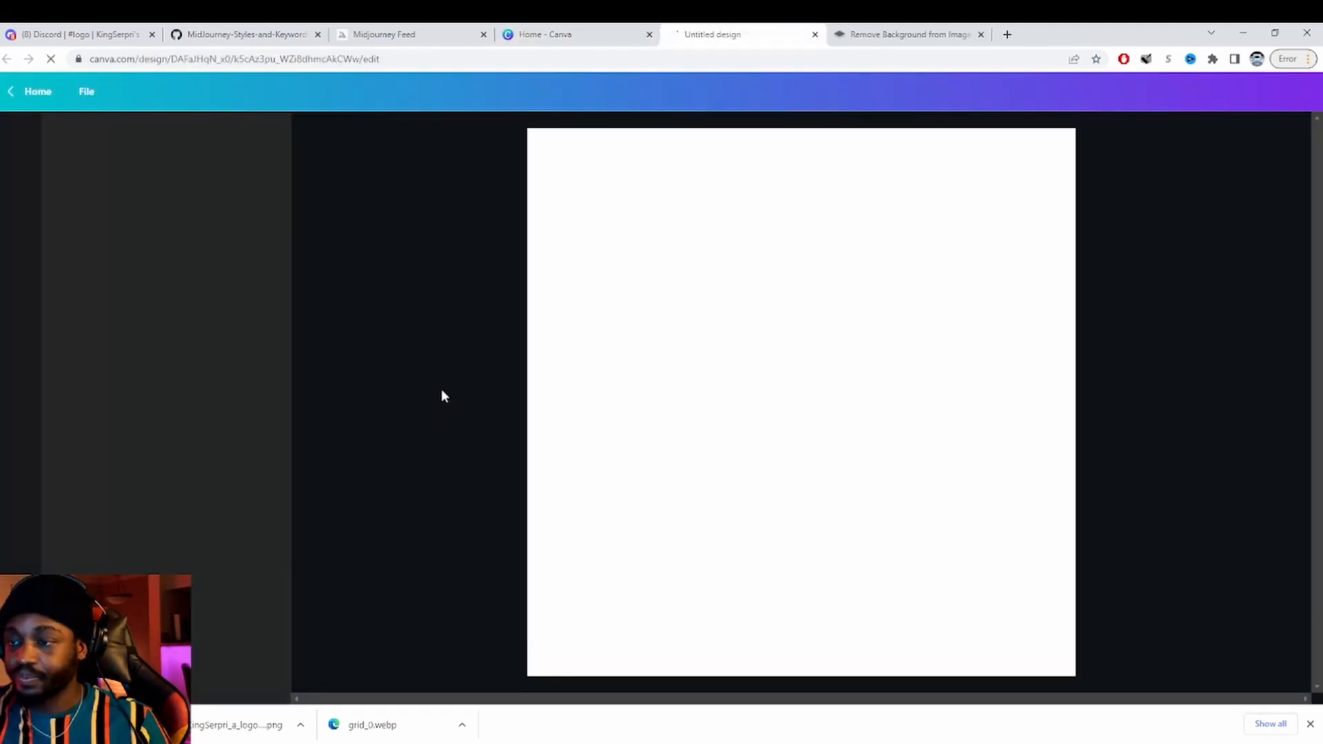
drag(643, 512, 738, 440)
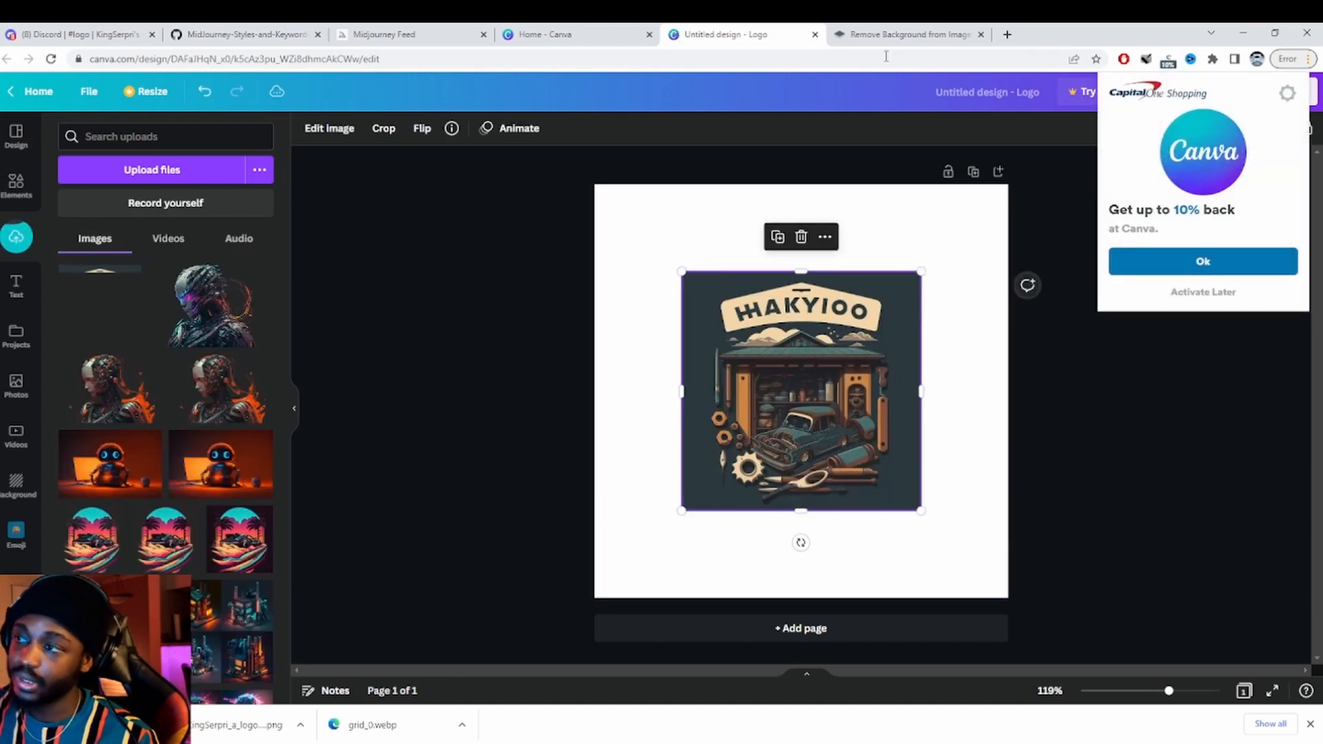
- Remove the background from the car shop logo in remove.bg and download the standard-resolution result
click(910, 34)
click(786, 416)
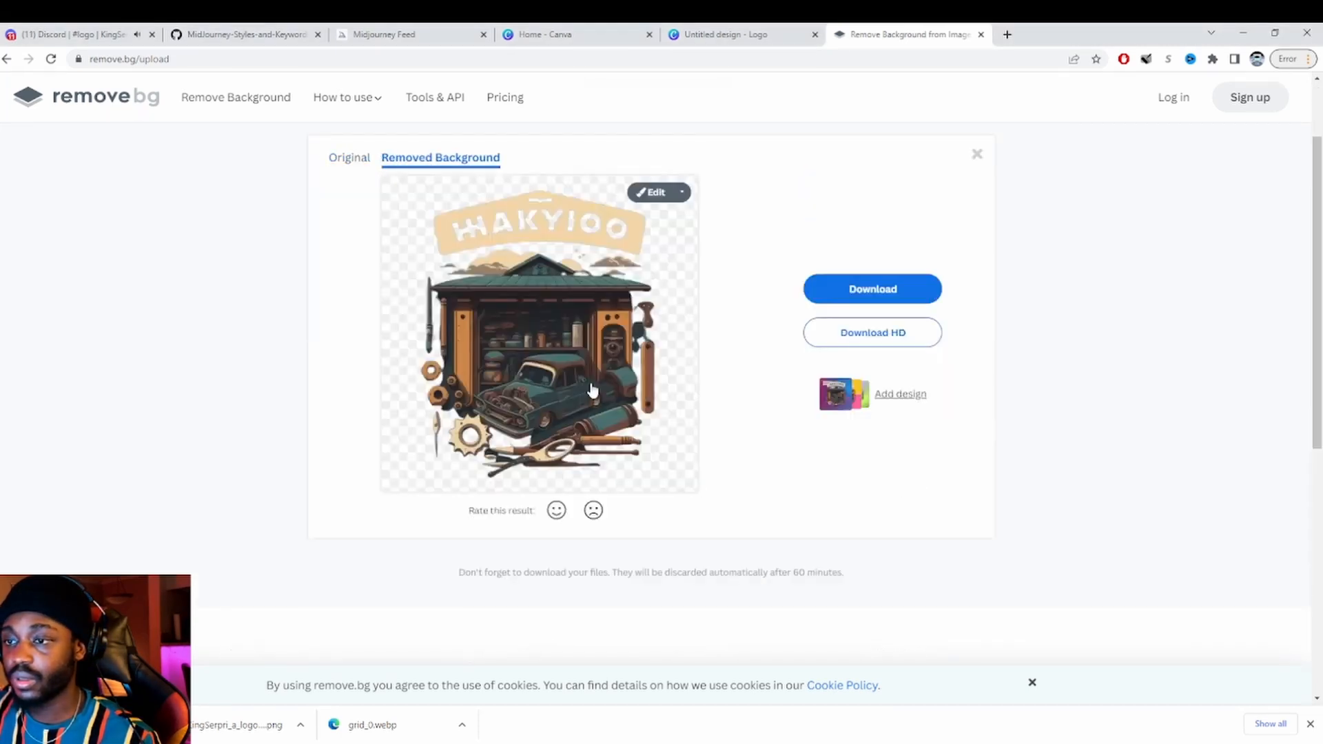
click(875, 290)
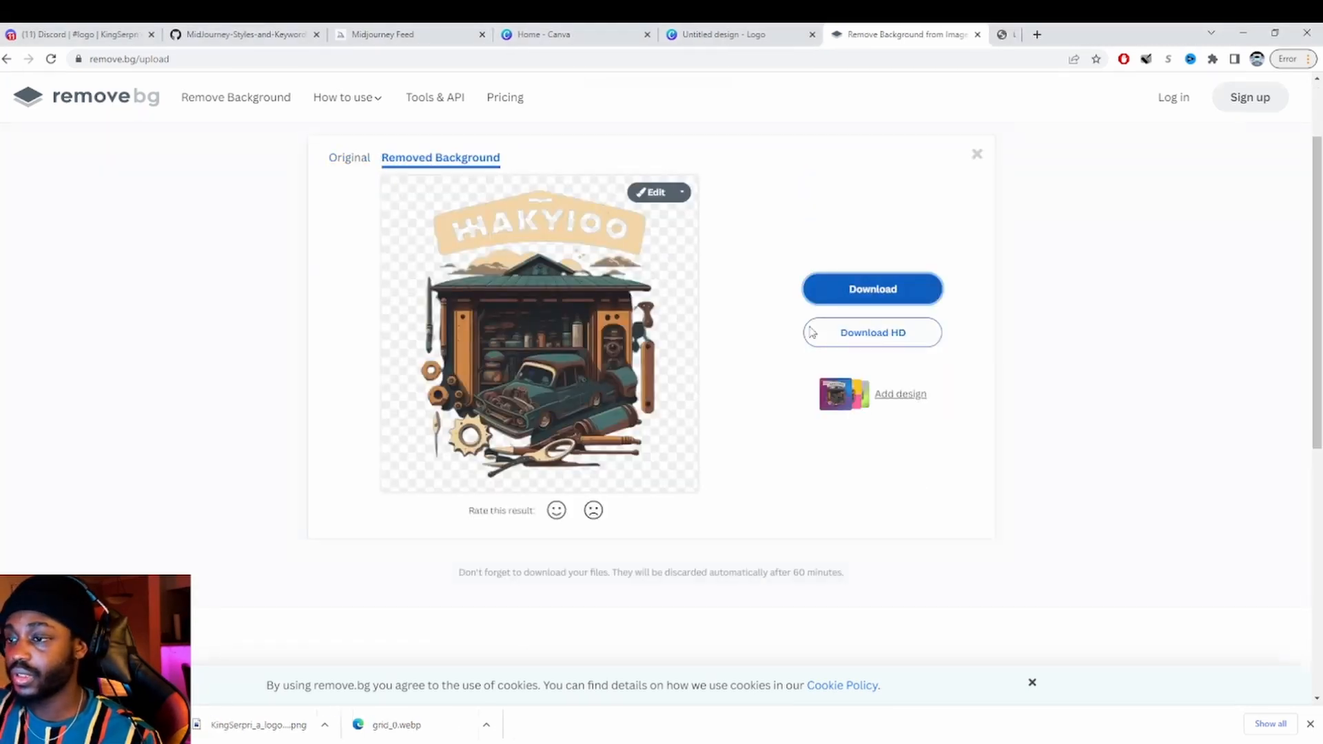
- Replace the car shop logo on the Canva page with the downloaded background-free version
click(723, 34)
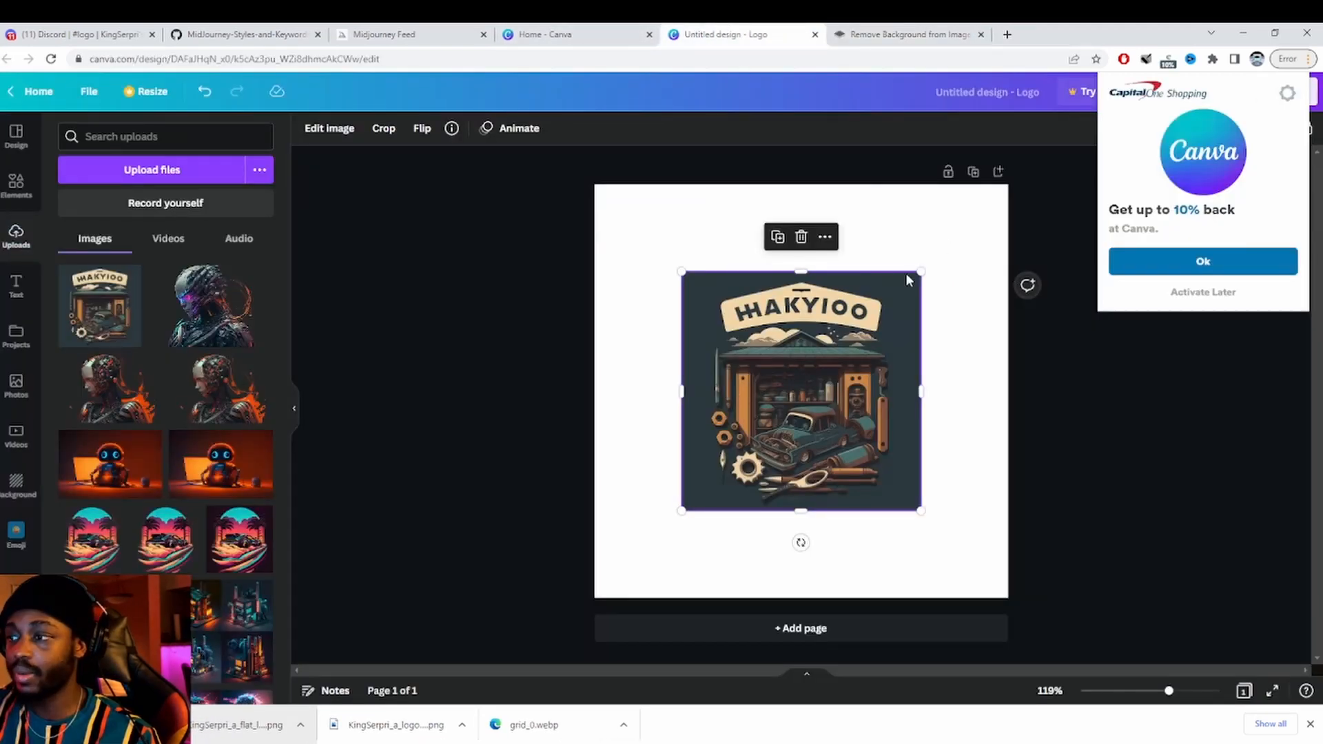
key(Delete)
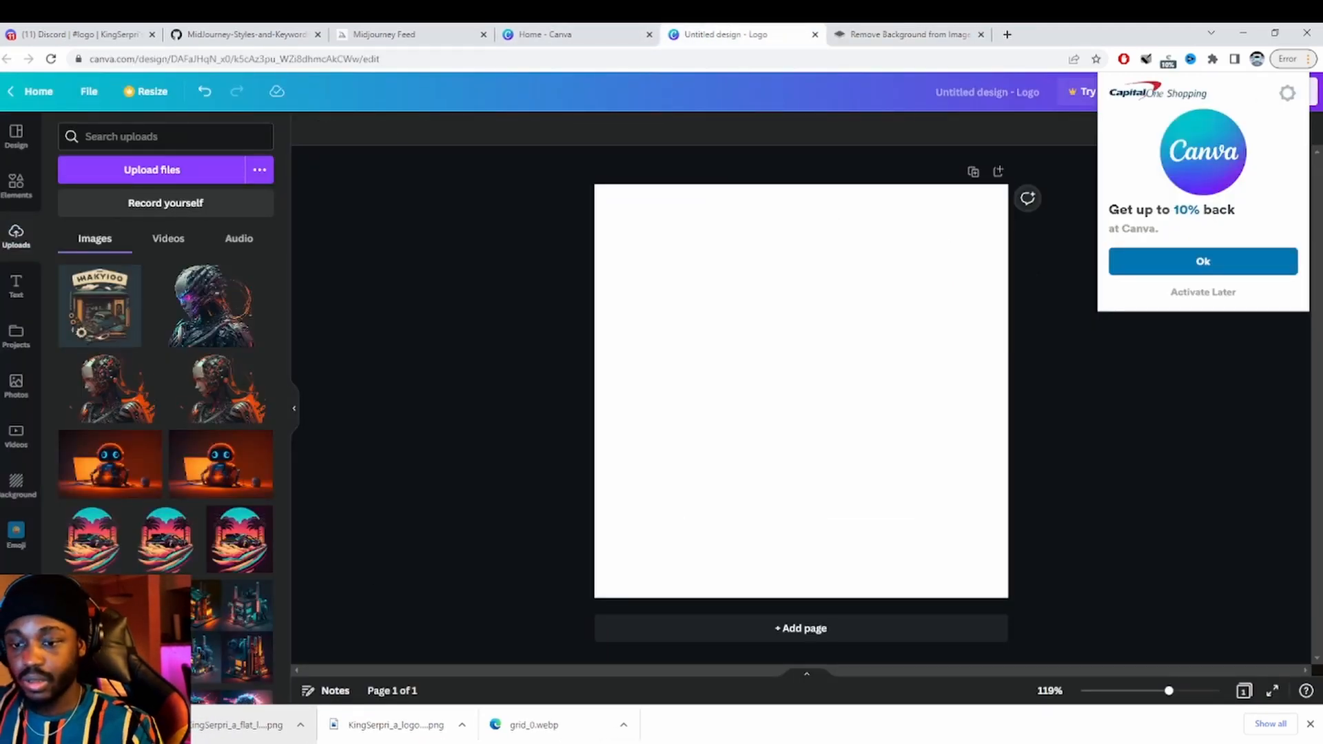
drag(238, 725, 777, 423)
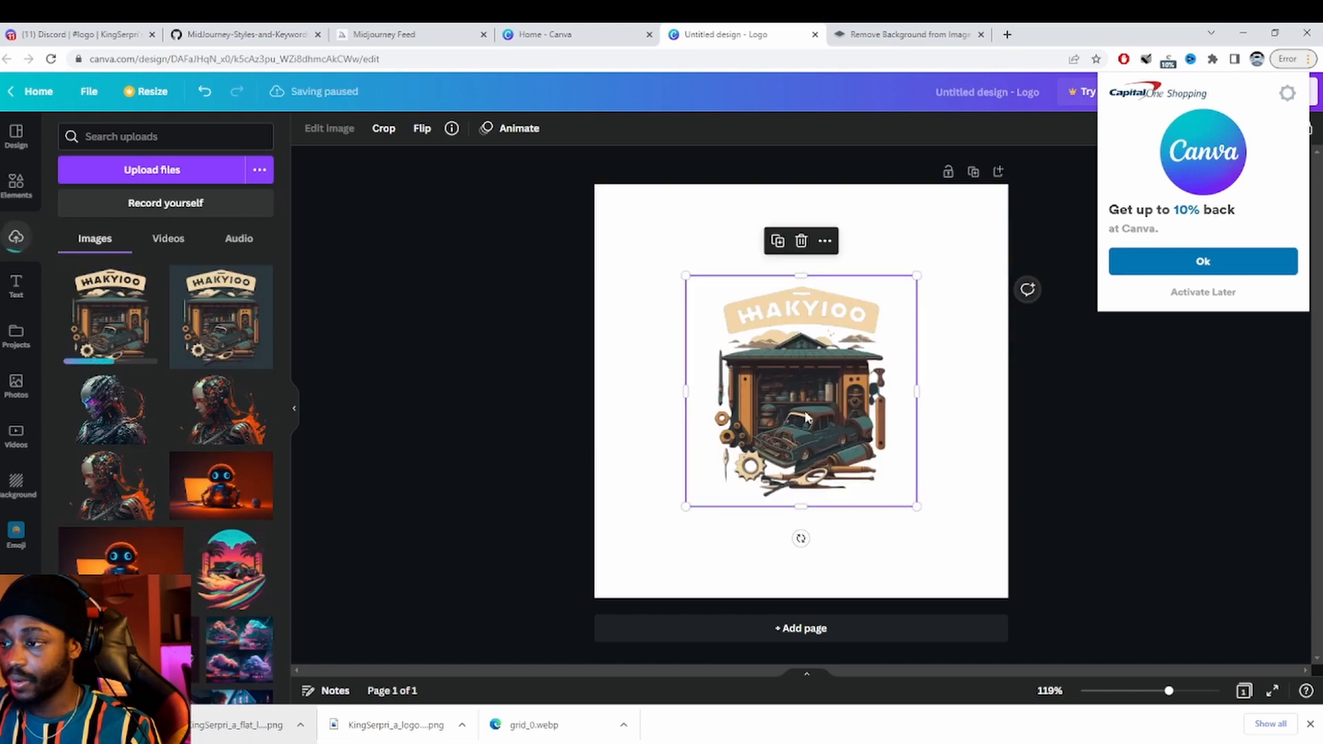
- Fill the page background with the logo's grey-green photo colour and nudge the car shop logo slightly down
click(913, 441)
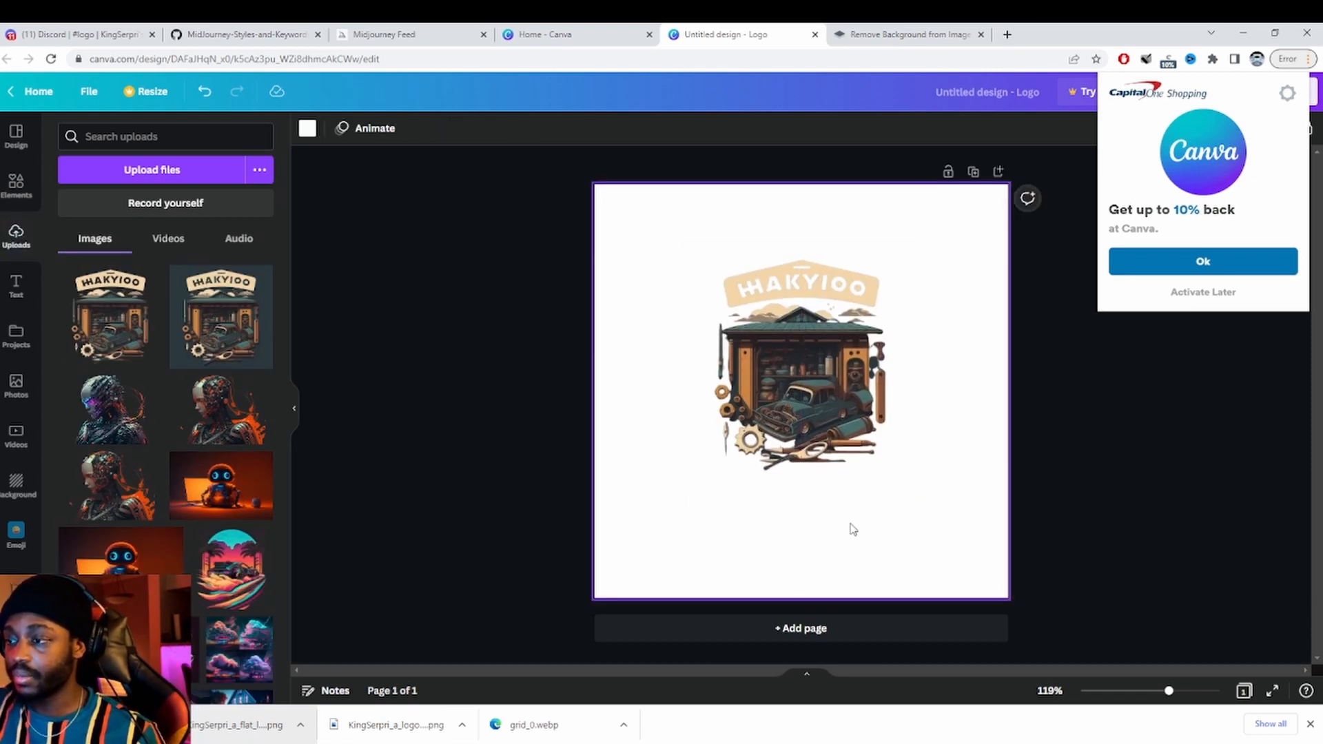
click(908, 552)
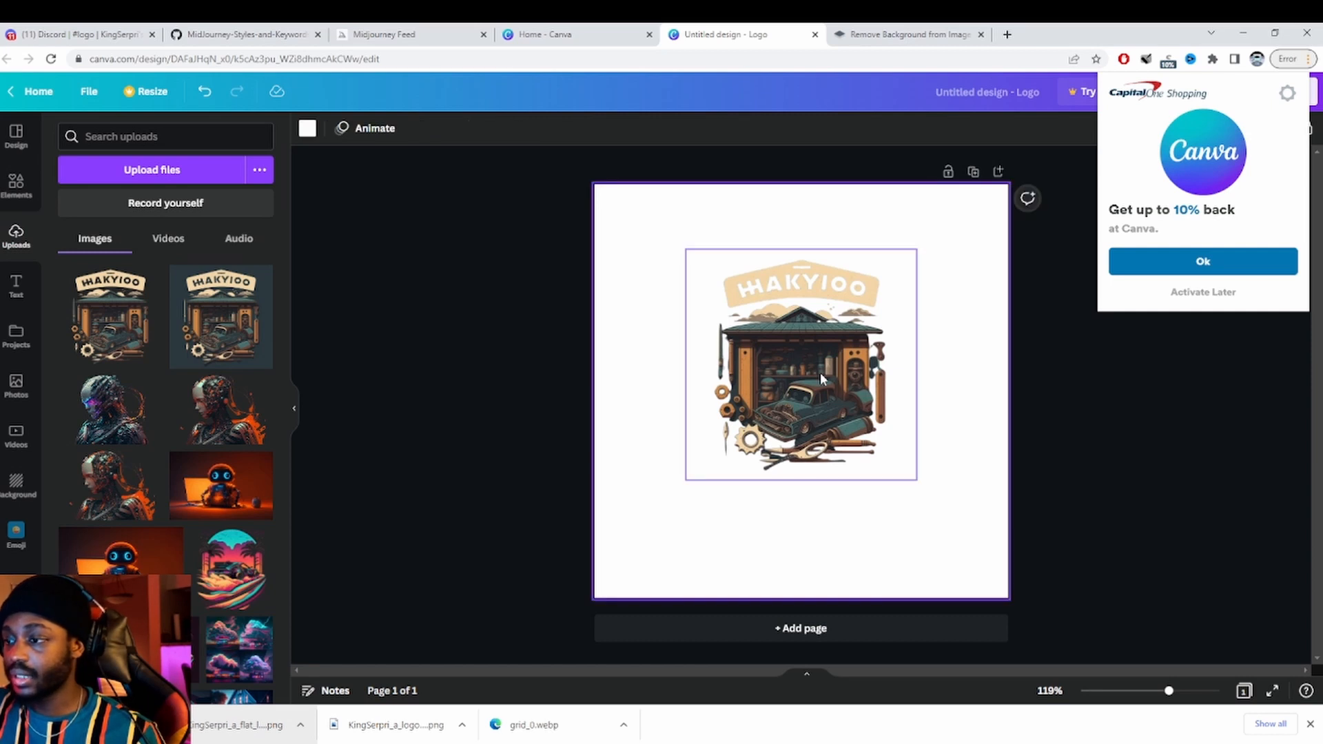
click(308, 129)
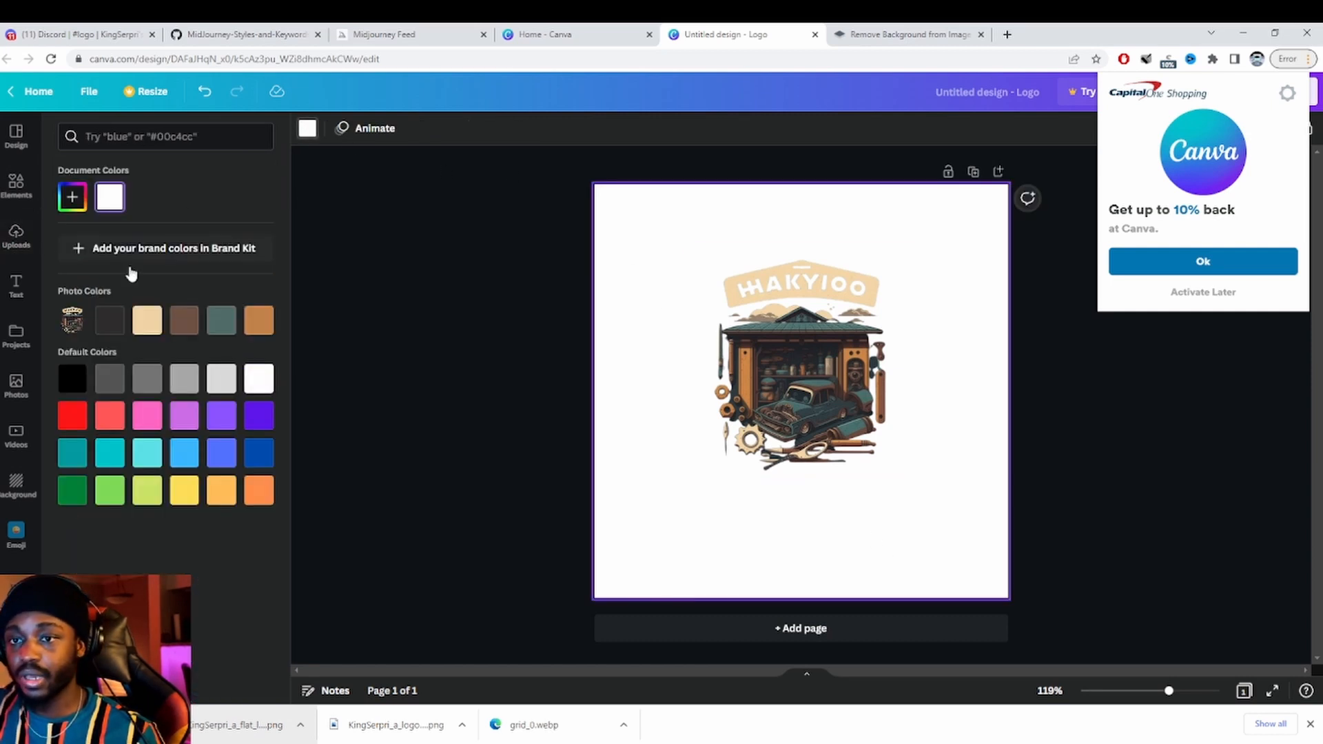
click(224, 322)
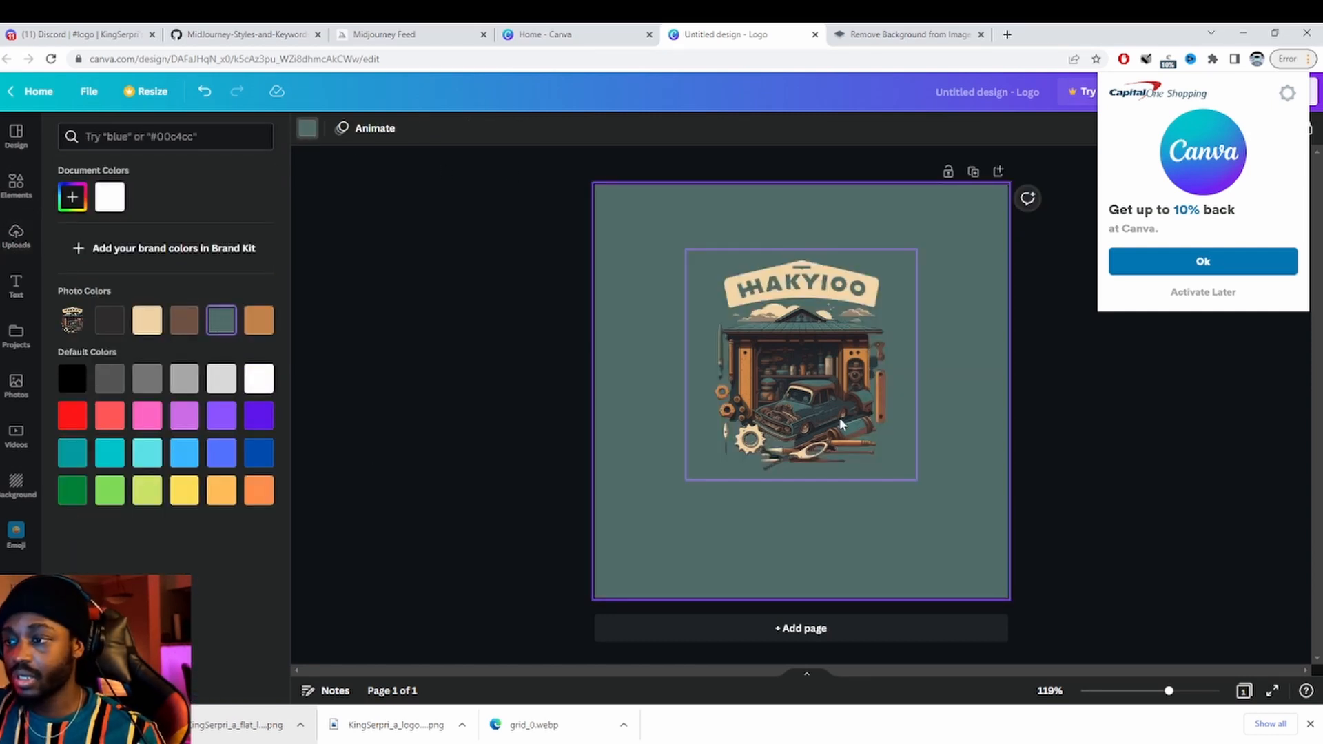
drag(823, 378, 827, 389)
click(987, 492)
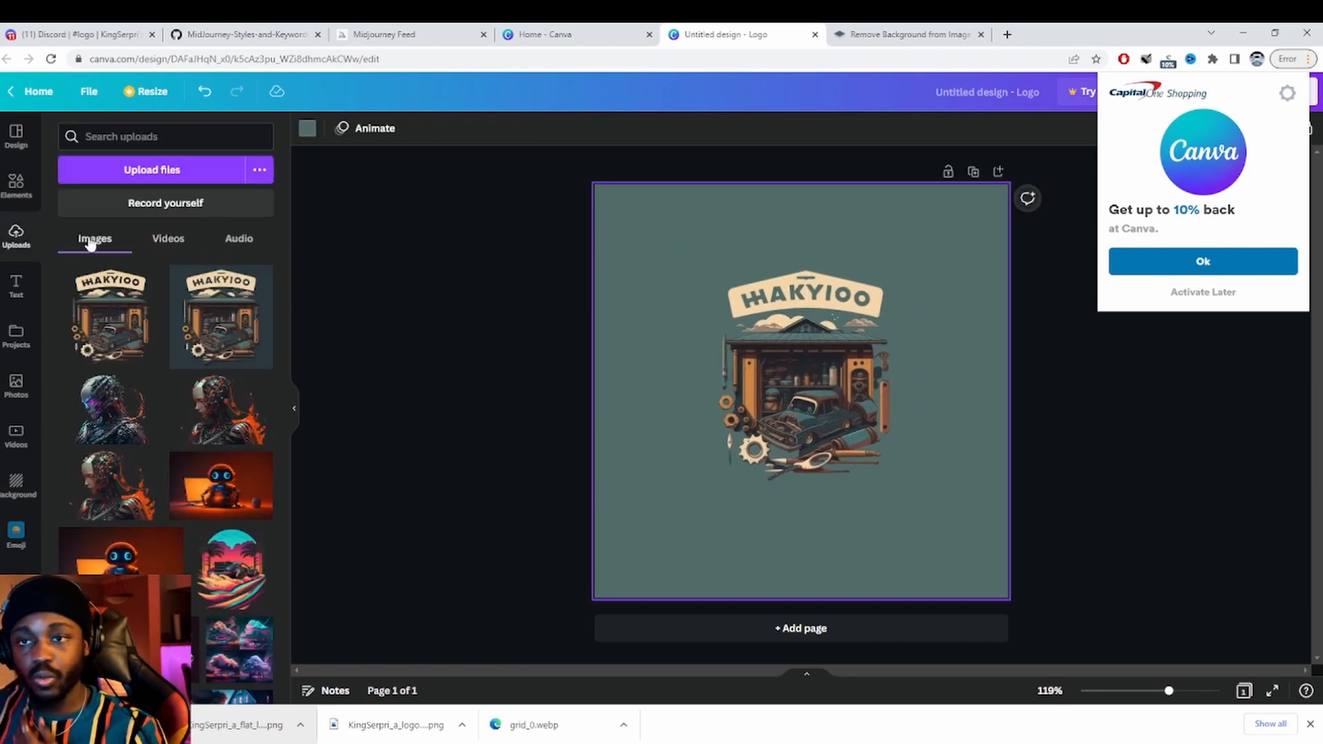
- Search the elements for "shield frame" and add the hexagon photo frame from the frame results to the page
click(16, 184)
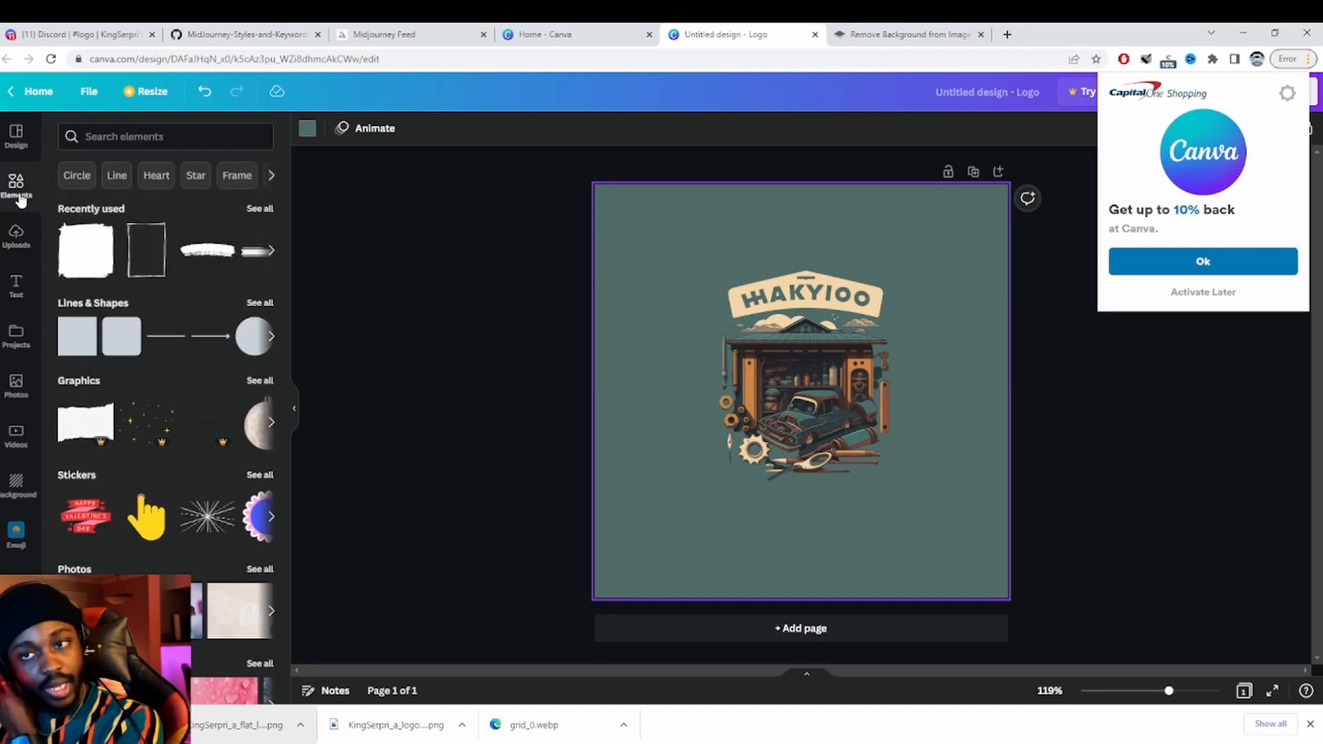
click(186, 137)
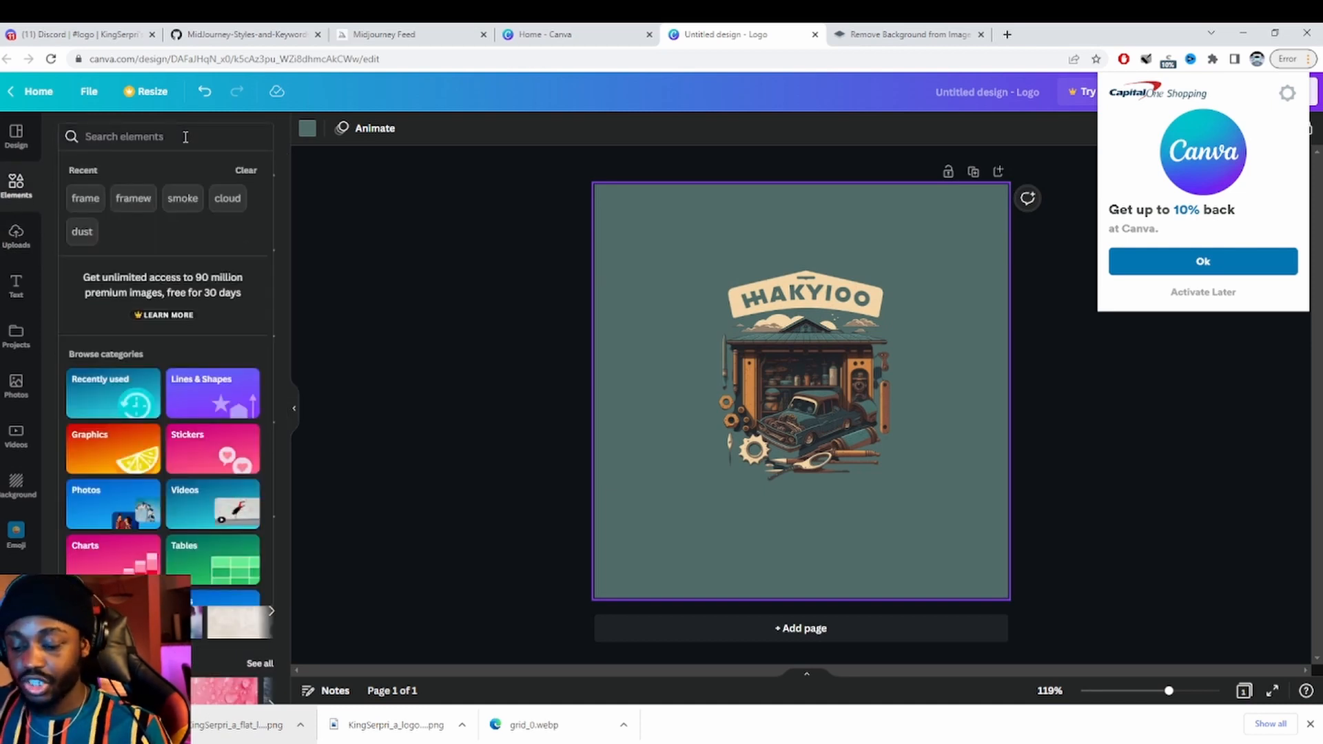
text(shie)
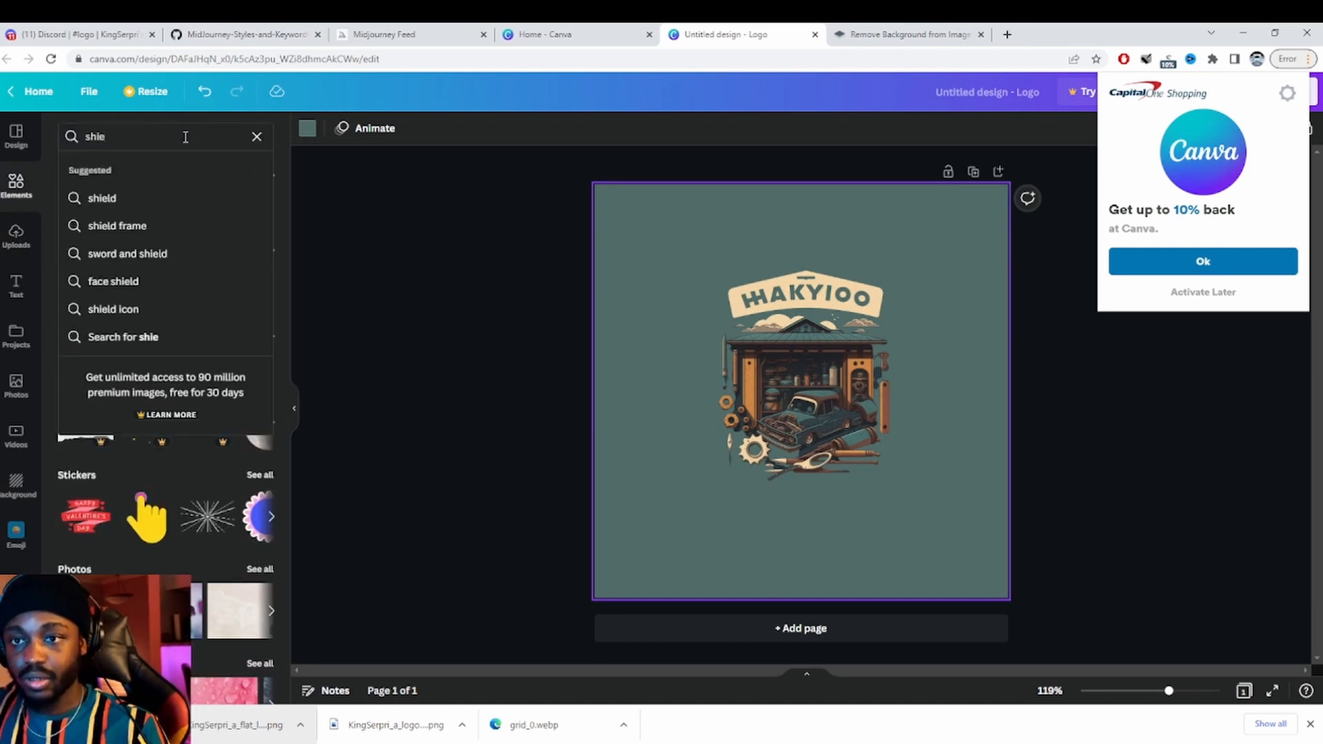
click(131, 226)
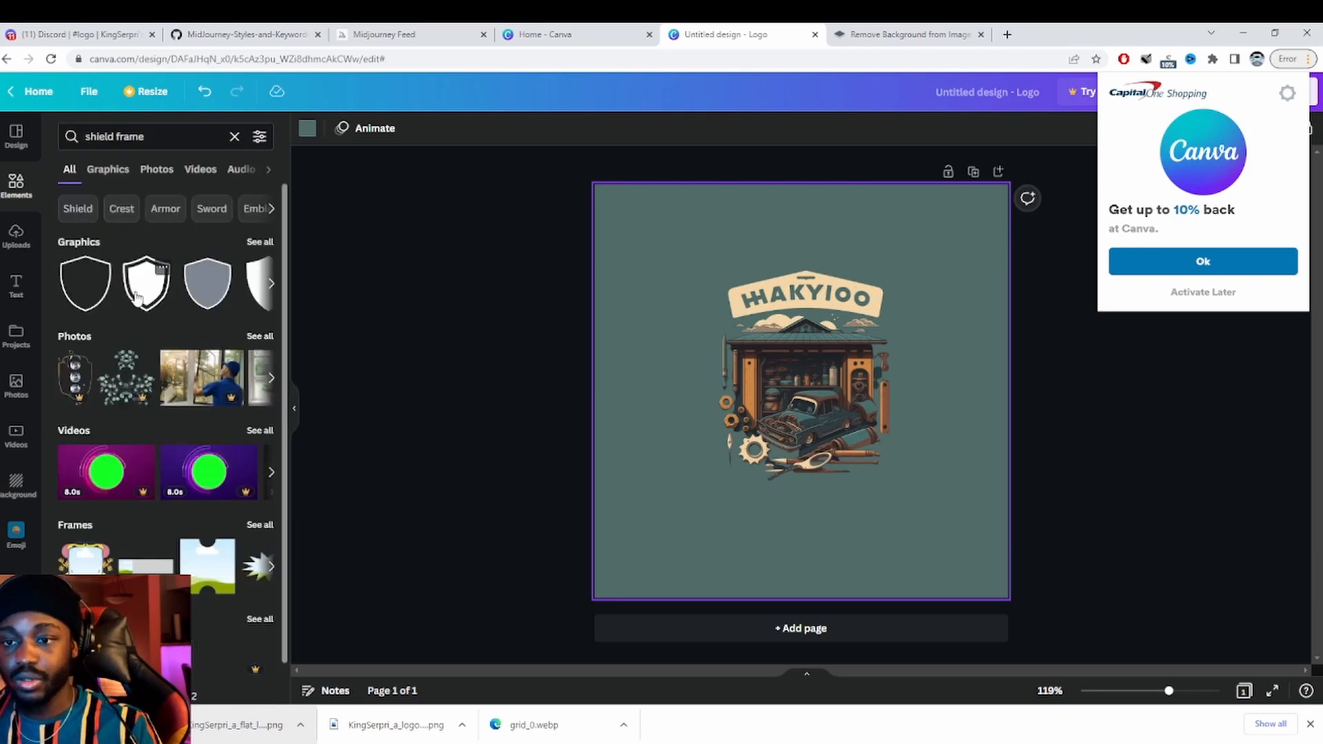
scroll(152, 338, down, 1)
click(259, 480)
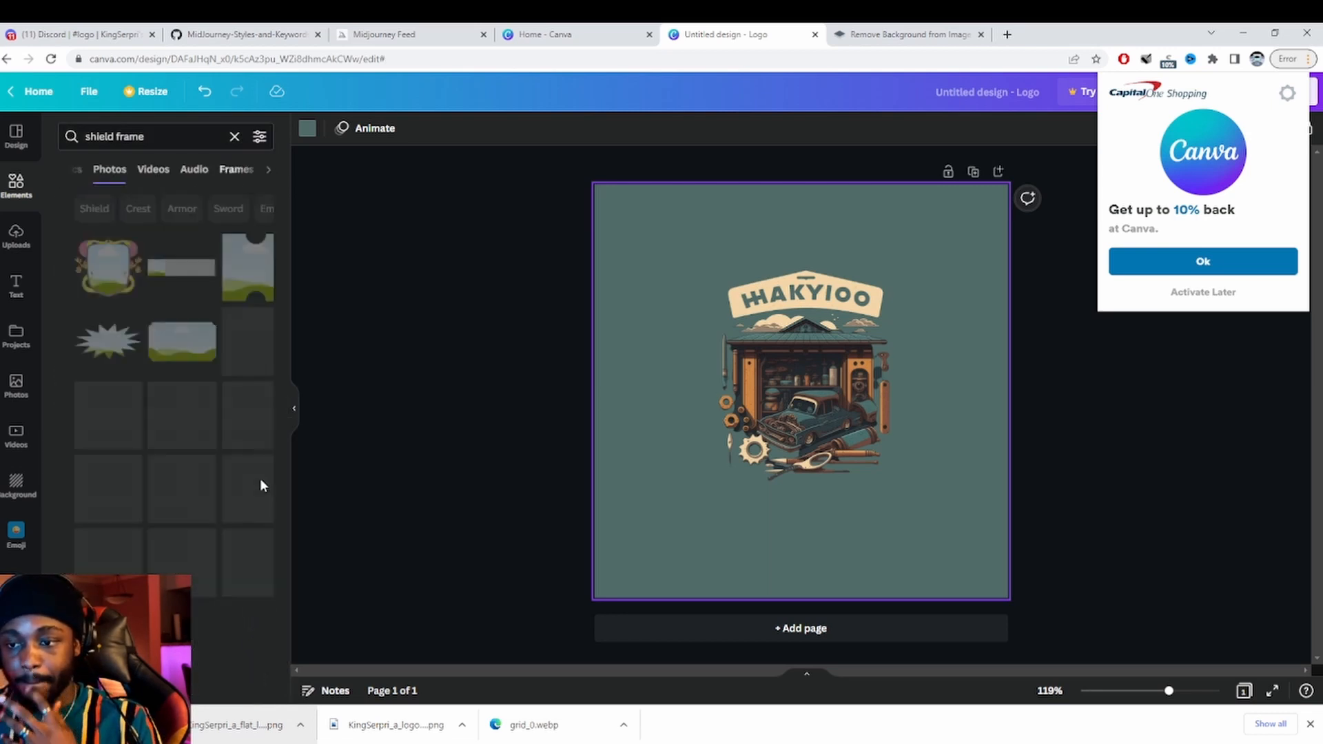
scroll(207, 424, down, 5)
scroll(168, 408, down, 2)
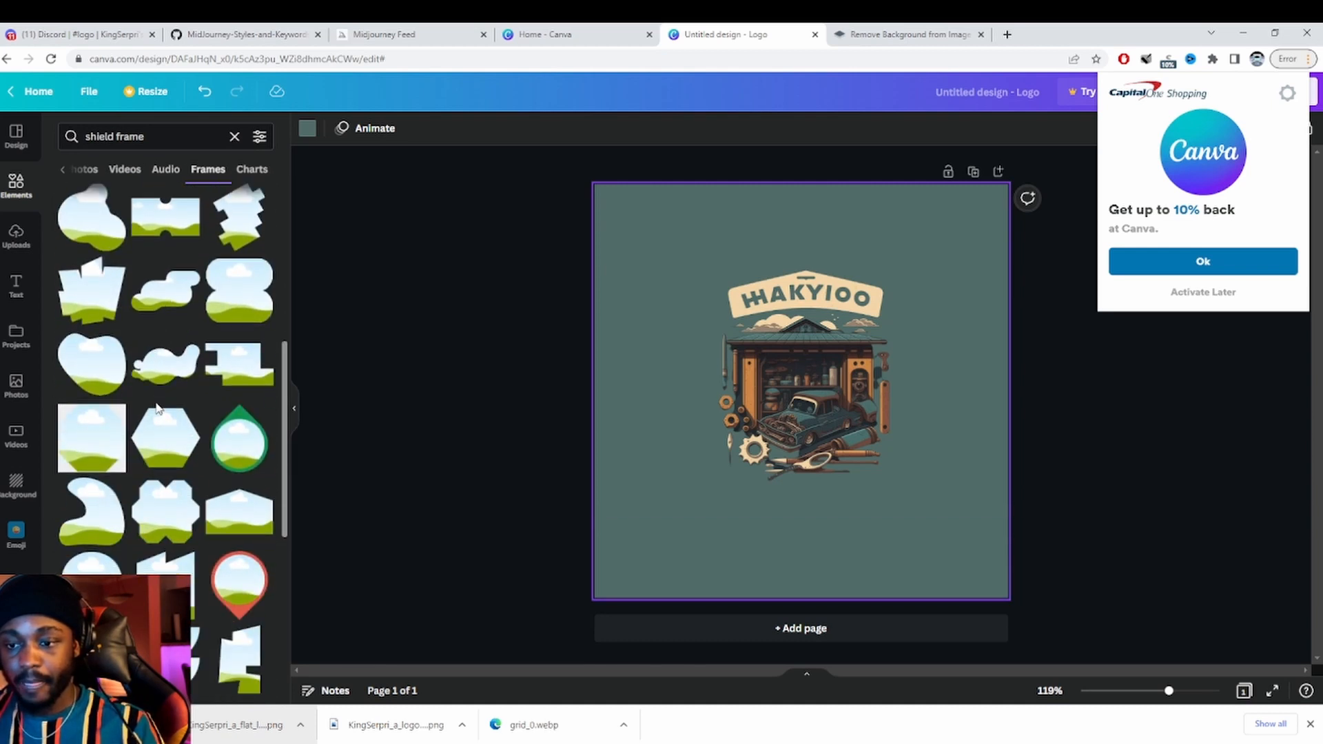
click(164, 445)
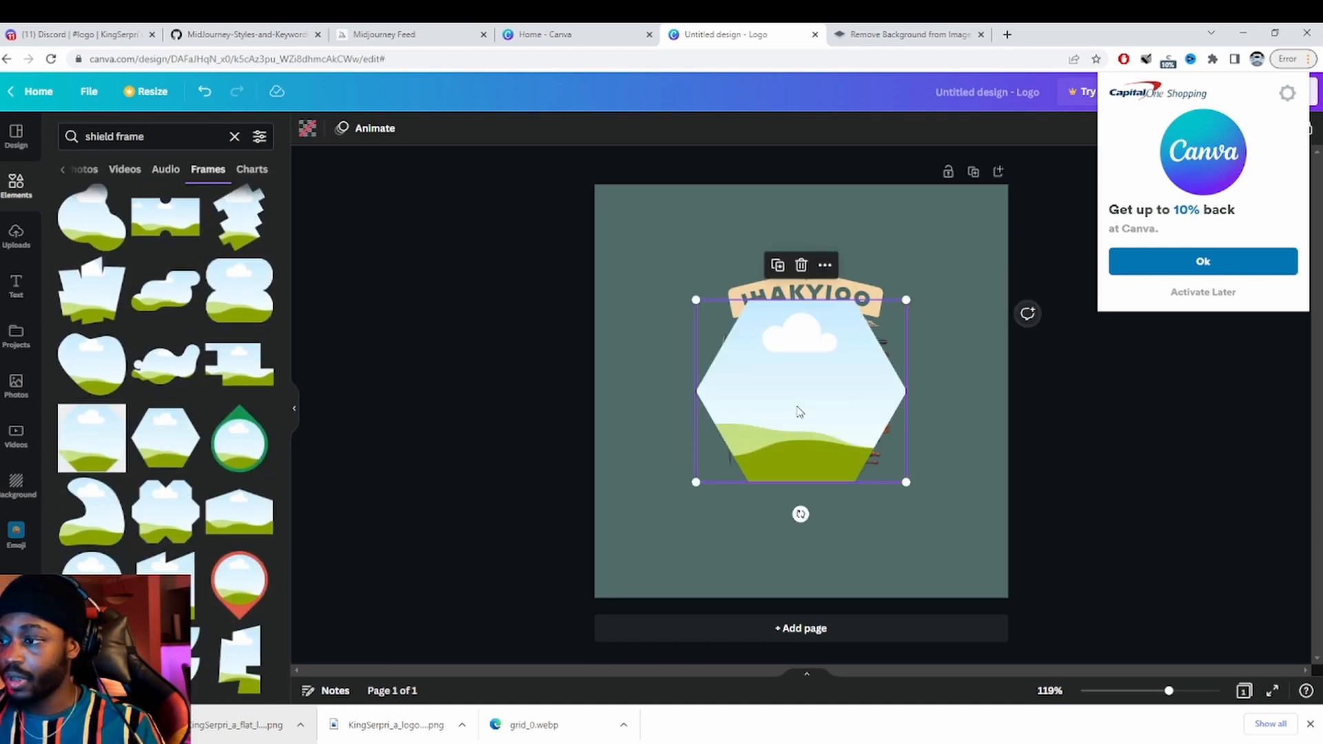
- Enlarge the hexagon frame over the artwork and place the background-free car shop logo inside it
drag(798, 408, 792, 383)
drag(900, 457, 956, 504)
drag(834, 436, 794, 399)
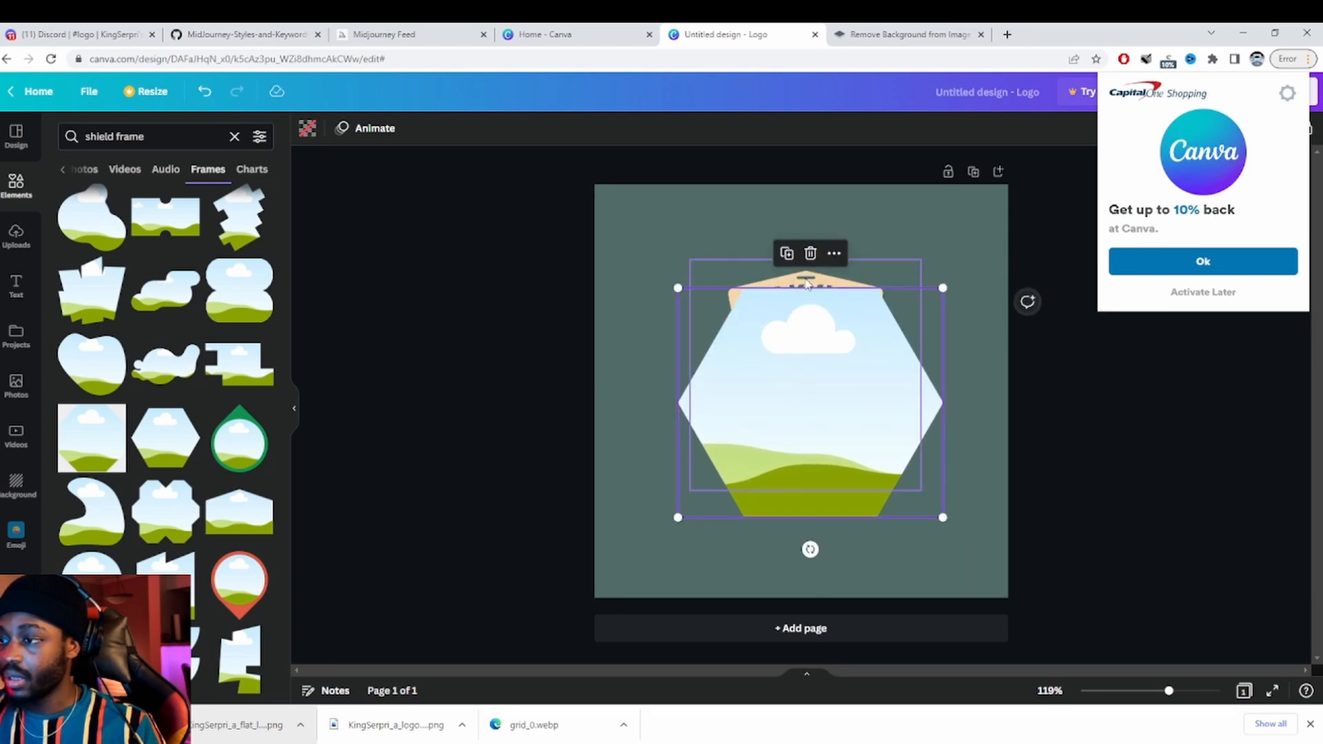
drag(808, 283, 711, 216)
drag(917, 376, 898, 346)
drag(701, 231, 752, 286)
click(911, 547)
- Shrink the framed car shop logo slightly and reposition it near the middle of the page
click(845, 395)
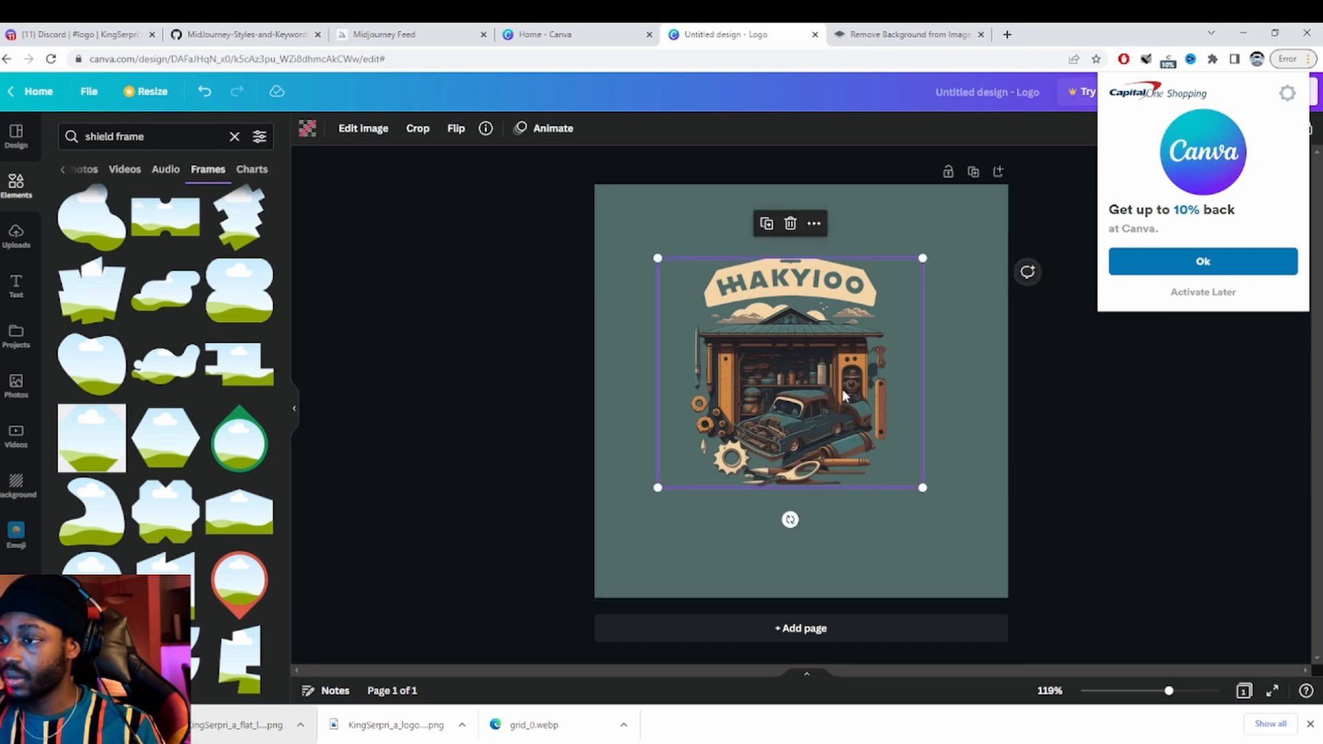
drag(925, 487, 911, 477)
drag(803, 363, 828, 368)
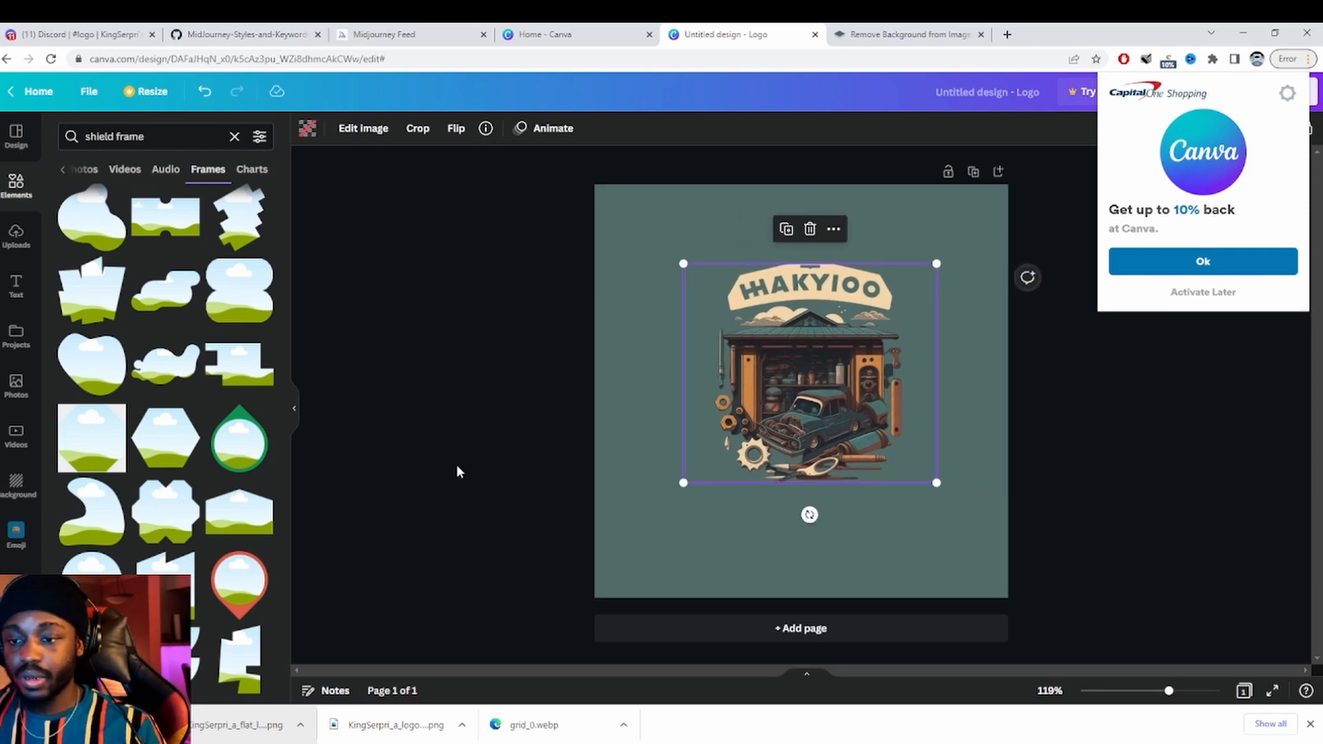
- Search the elements for "pentagon" and add the outlined pentagon graphic to the page
click(233, 135)
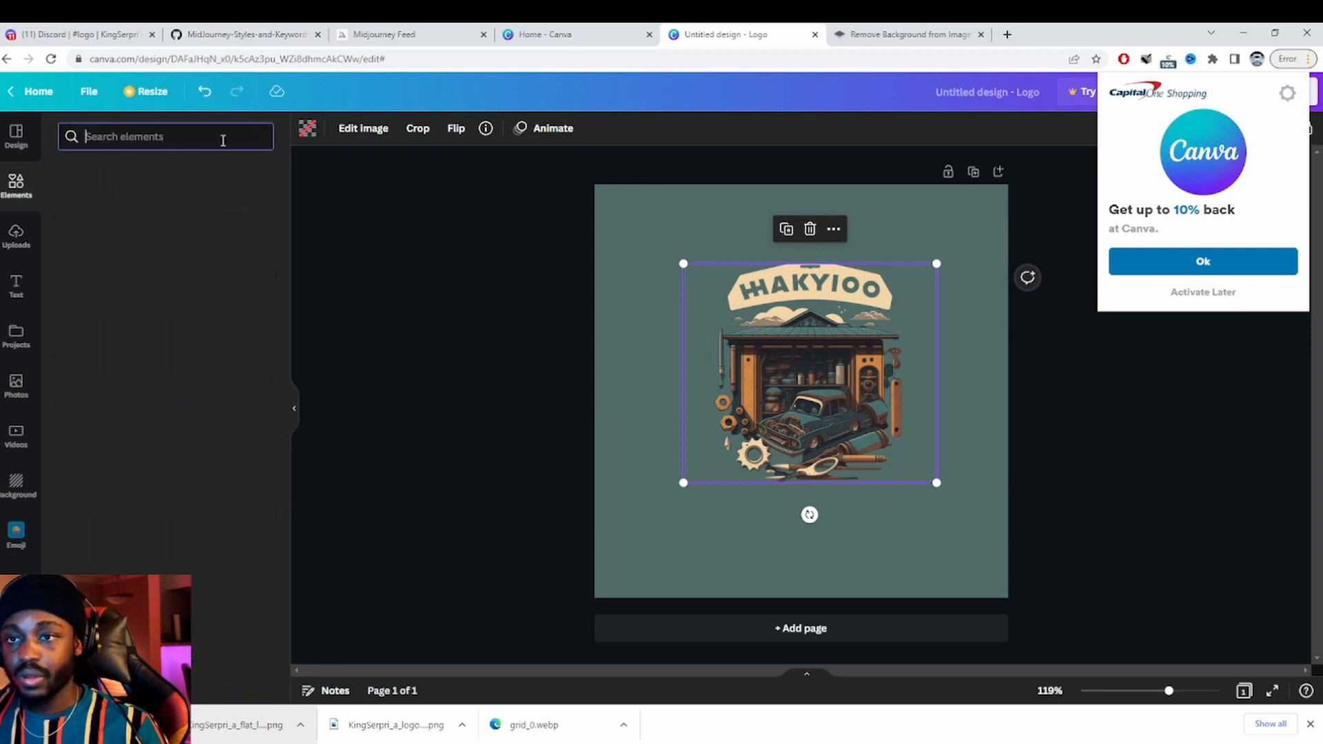
click(194, 138)
text(p)
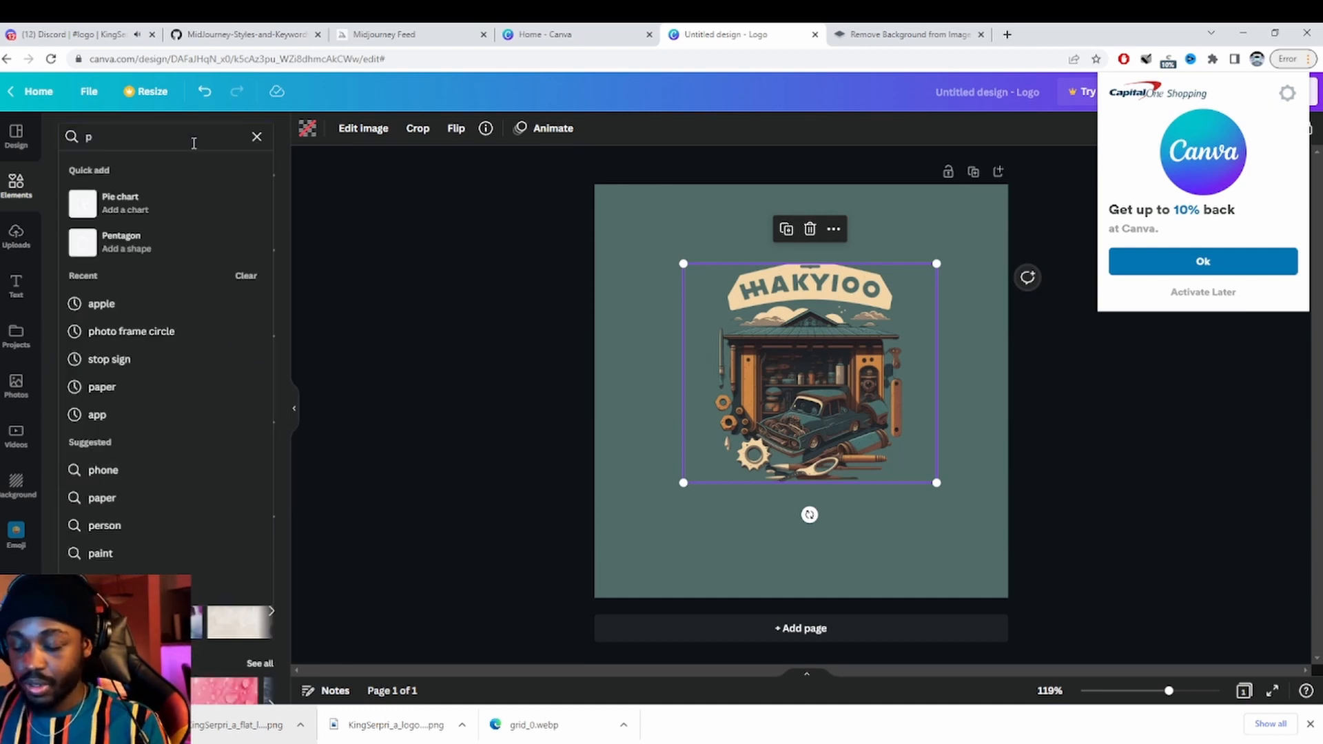
text(entagon)
key(Return)
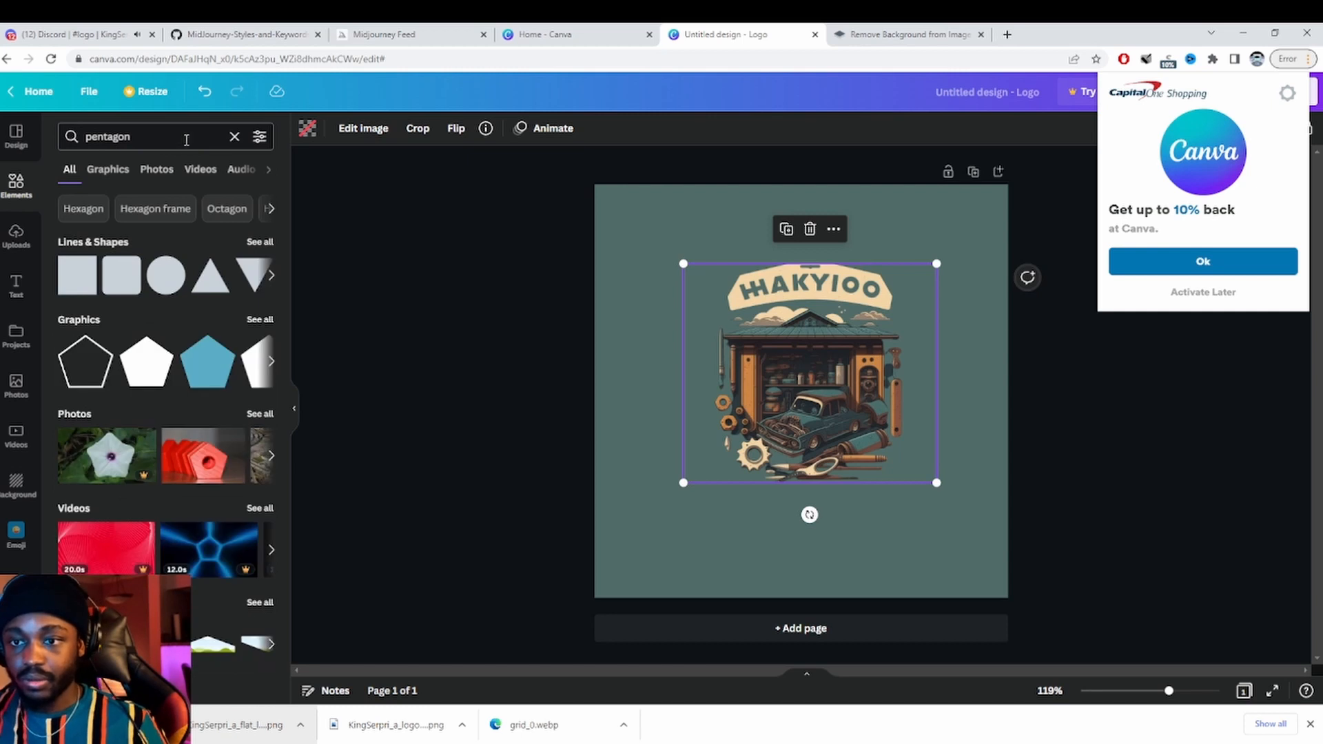
click(82, 367)
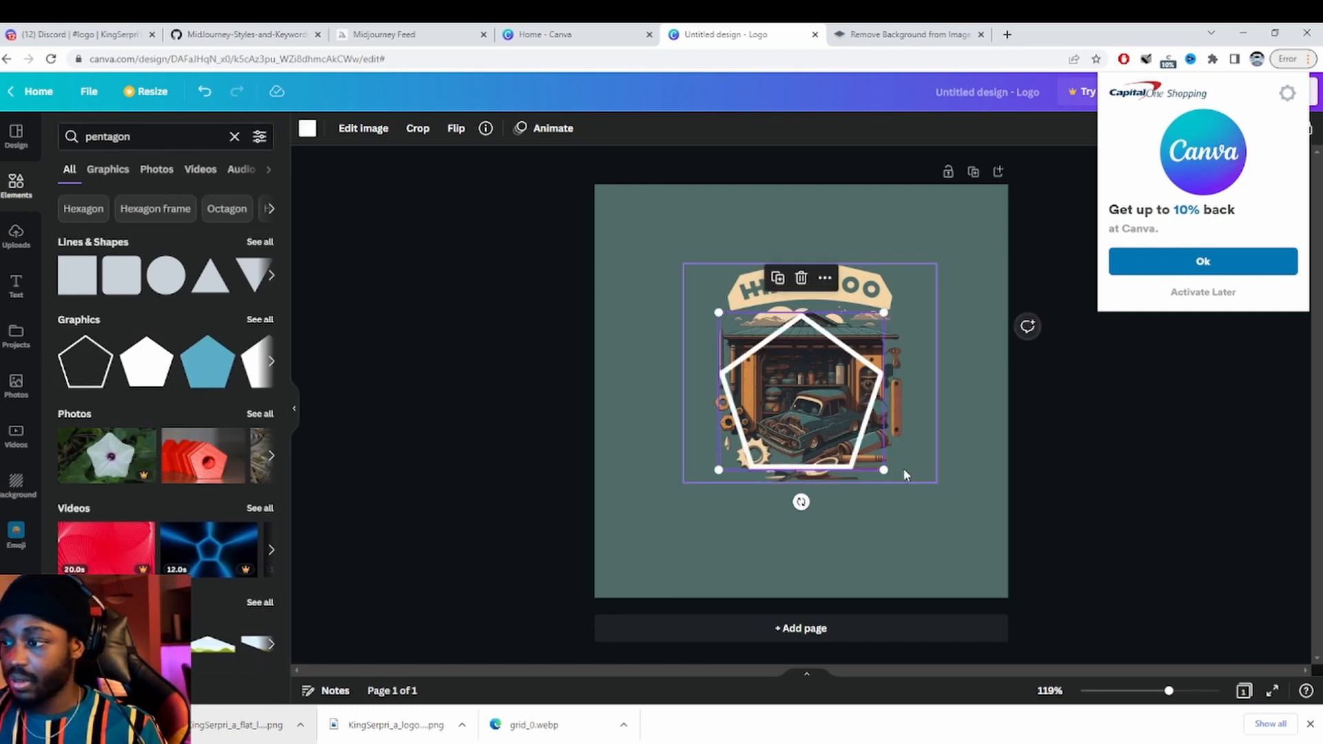
- Enlarge the pentagon outline to surround the car shop logo and colour it with the orange-brown photo colour
click(951, 516)
drag(842, 439, 966, 512)
drag(841, 513, 828, 483)
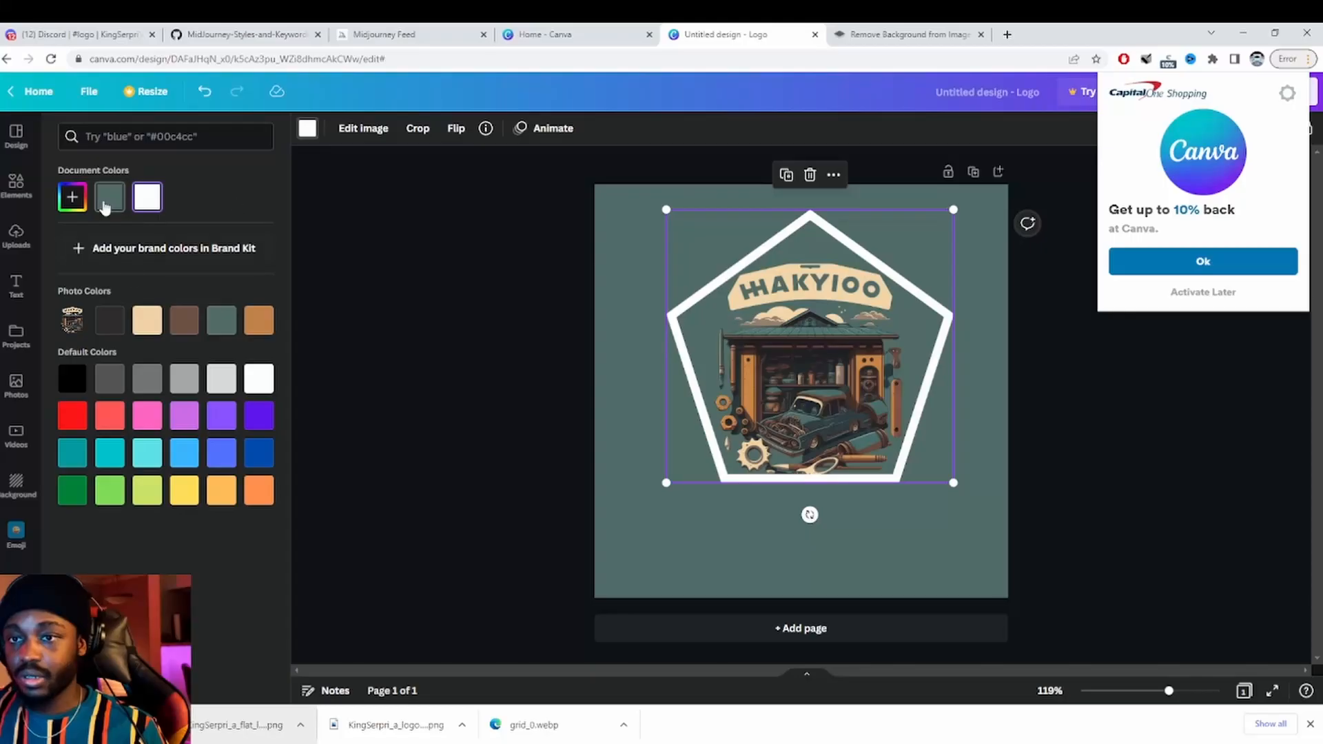
click(258, 322)
- Add a square shape to the page and fill it with the cream photo colour of the logo's banner
click(16, 185)
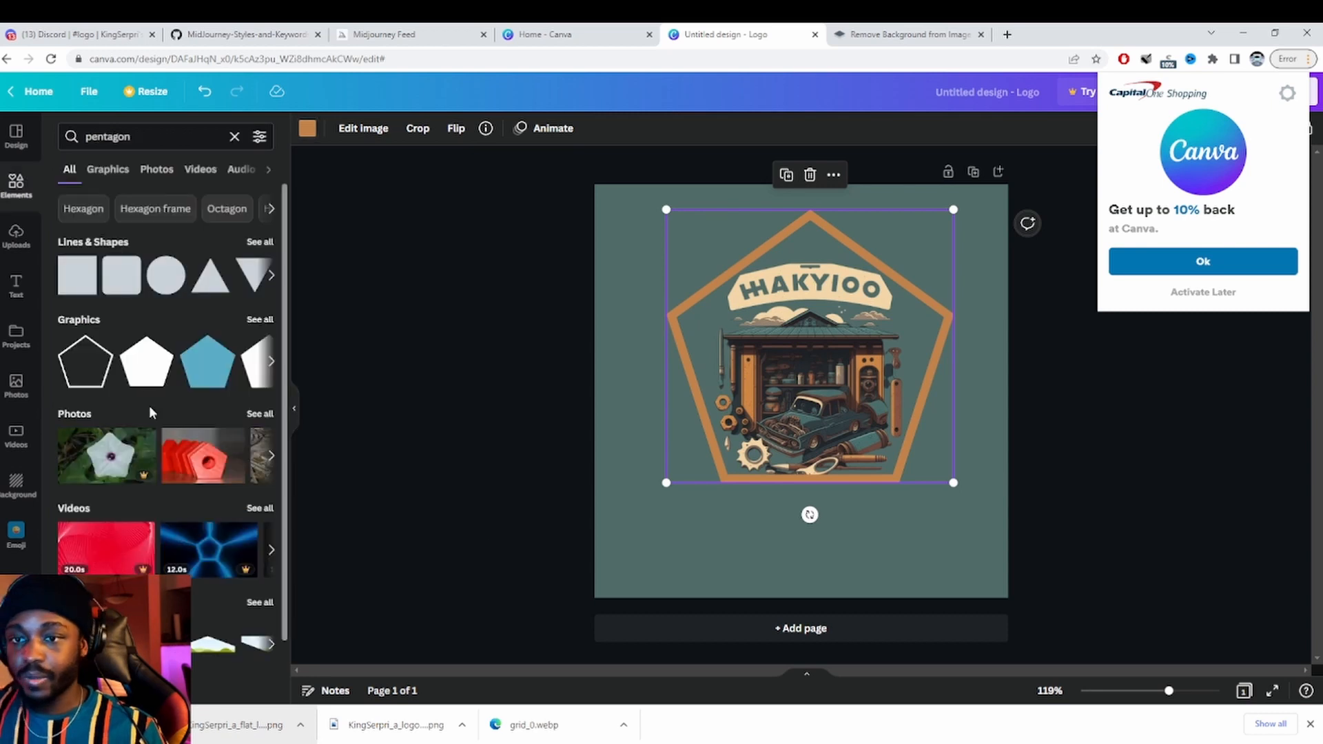
click(808, 576)
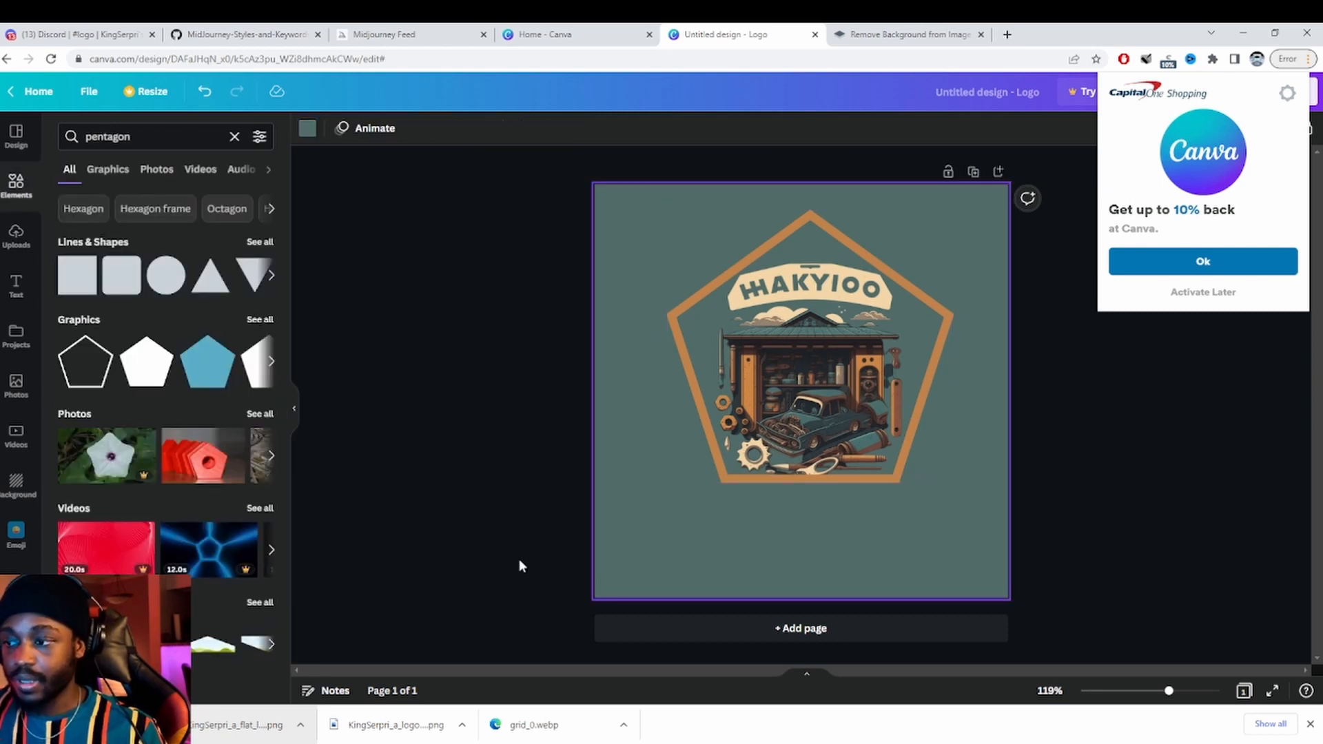
click(93, 289)
click(382, 128)
click(150, 320)
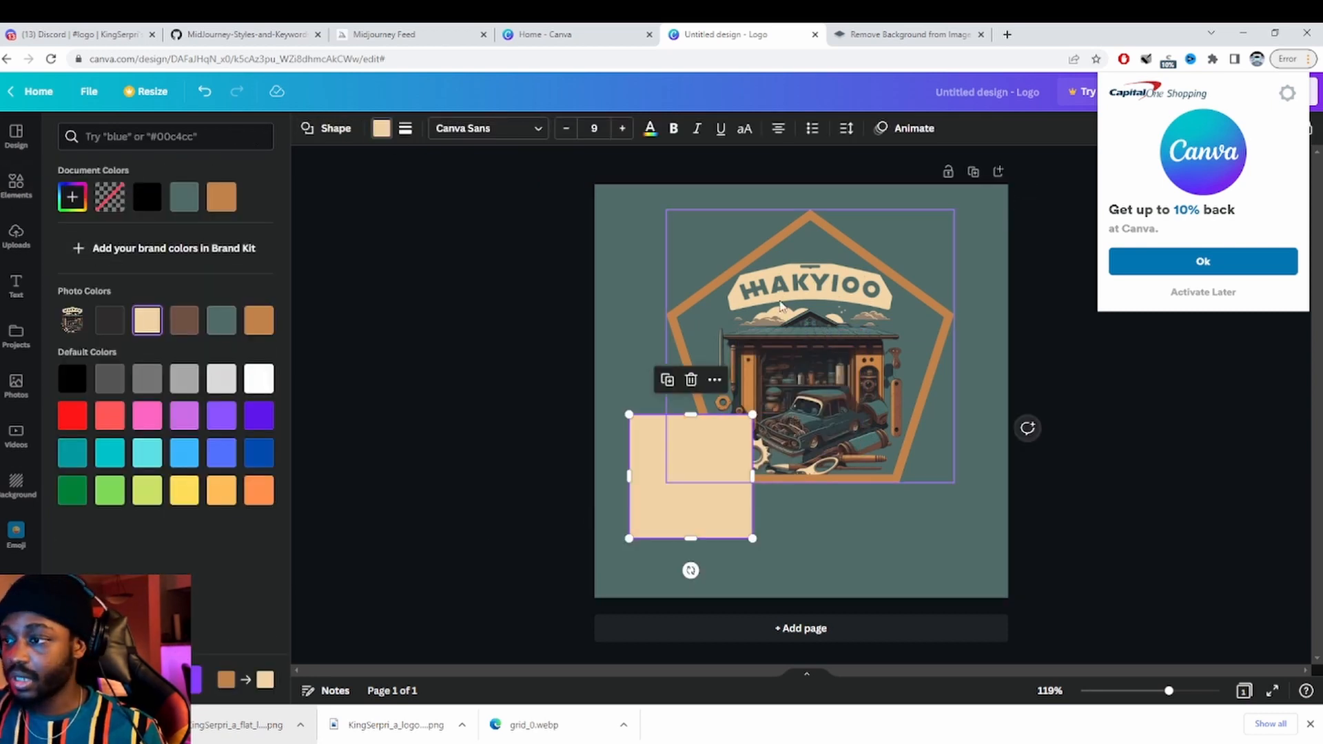
- Shape the cream square into a narrow bar tilted -10° over the first letters of the banner, and dismiss the shopping offer
click(692, 540)
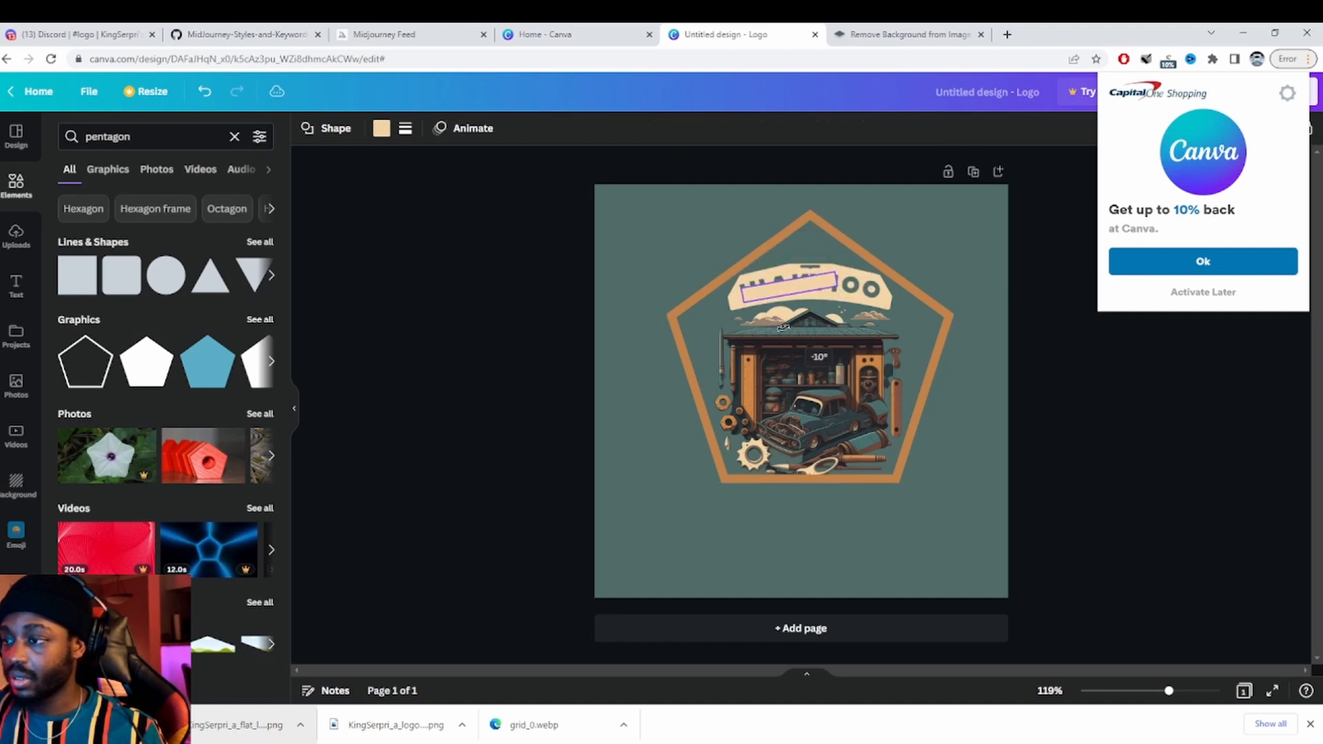
drag(813, 293, 793, 391)
key(ctrl+z)
click(1207, 295)
mouse_move(787, 285)
mouse_down()
mouse_move(804, 296)
mouse_move(788, 281)
mouse_up()
- Enlarge the orange pentagon outline slightly and move it down, clear of the logo's banner
drag(865, 338, 865, 262)
drag(950, 206, 958, 200)
drag(862, 256, 876, 430)
- Duplicate the tilted cream bar, then rotate and position the copy over the remaining letters of the banner
click(808, 283)
right_click(805, 280)
click(845, 379)
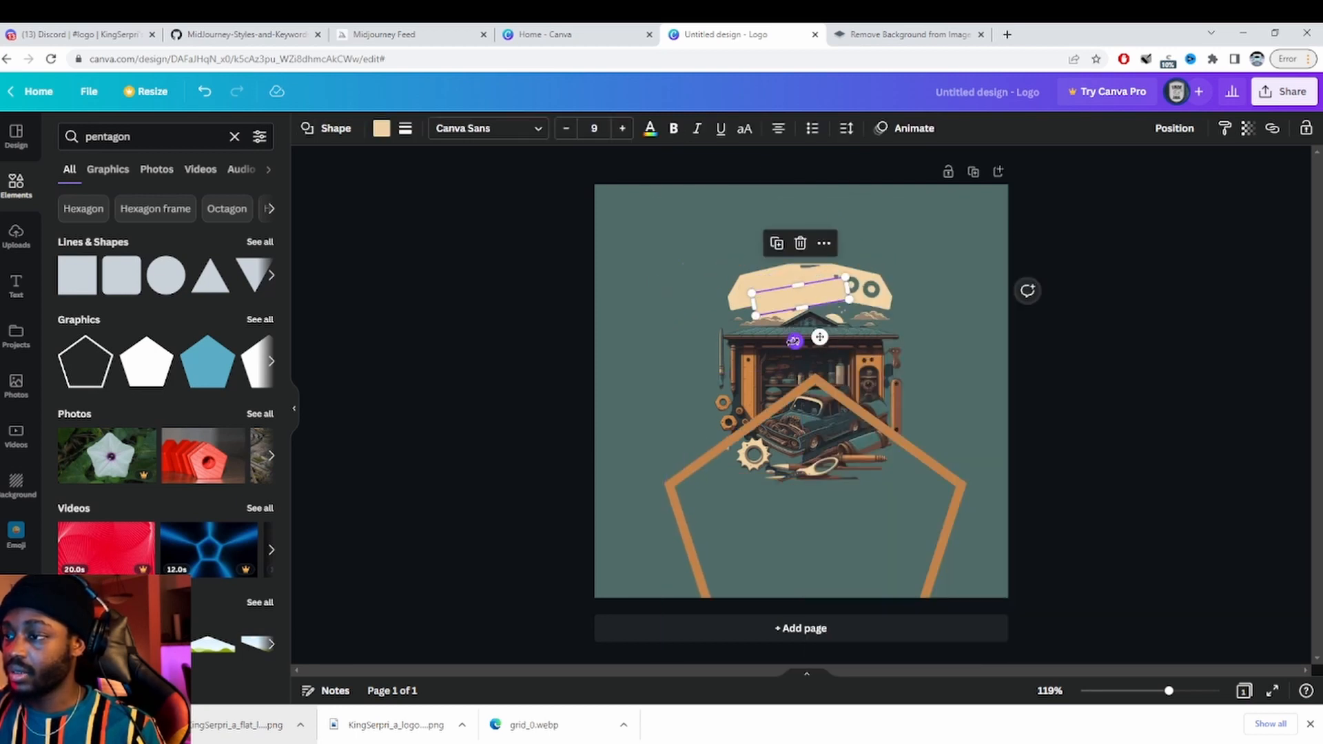
drag(795, 341, 779, 336)
drag(803, 341, 837, 324)
click(916, 262)
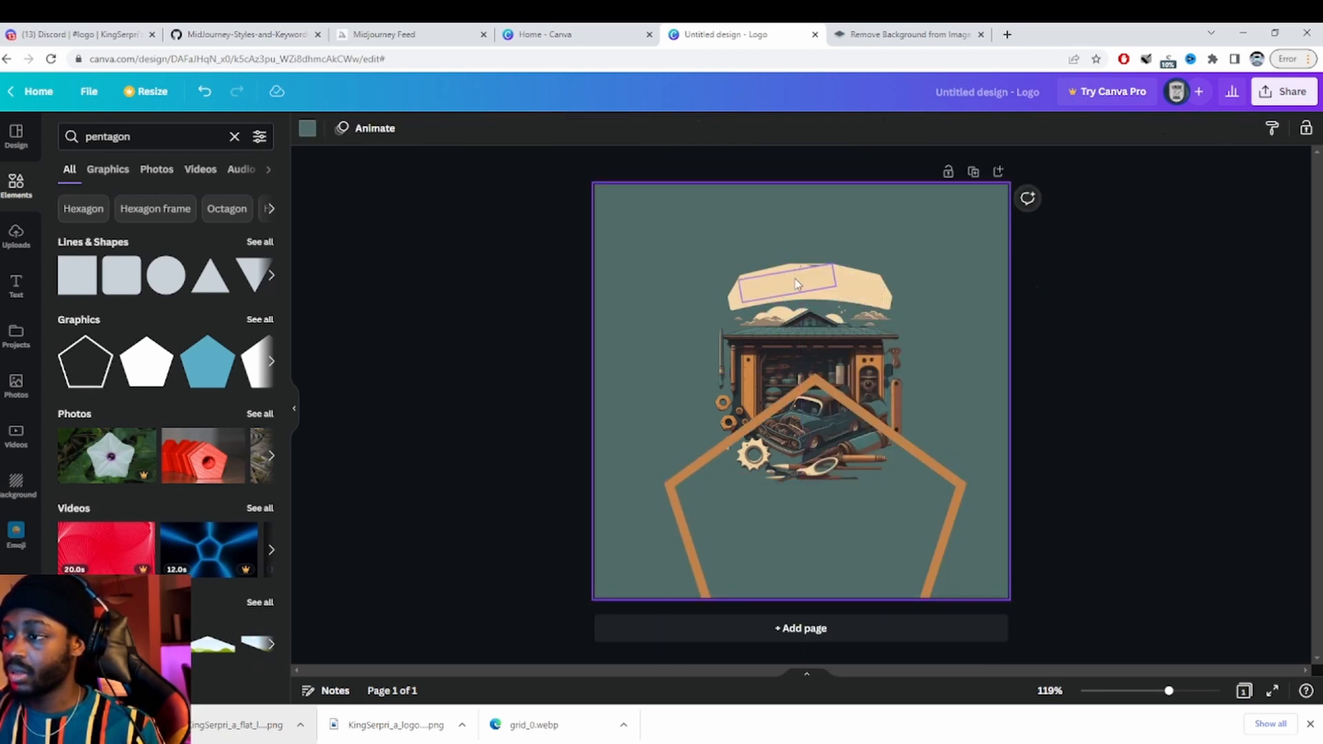
- Try selecting the cream bars over the banner, and shift the logo image slightly to the right
click(827, 286)
drag(807, 281, 850, 293)
click(894, 296)
click(845, 292)
drag(910, 344, 920, 343)
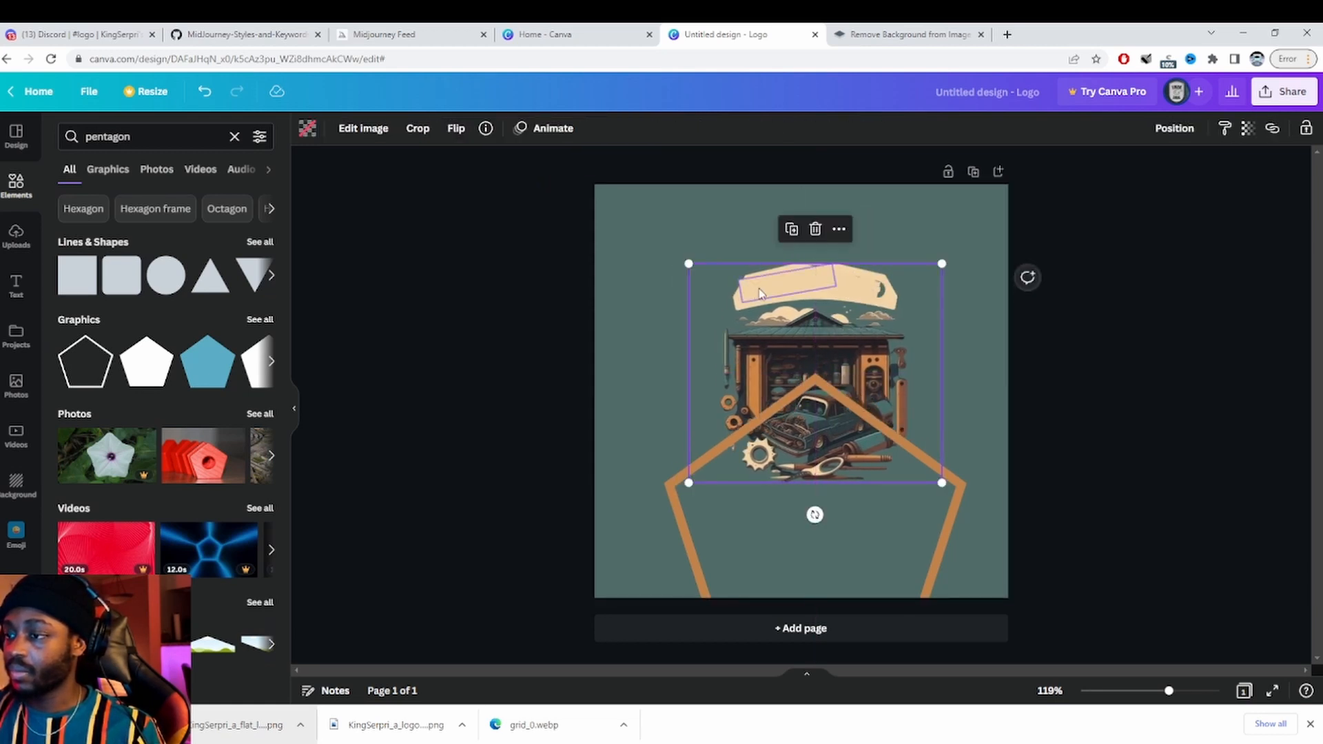
- Reposition the cream bars over the moved logo's banner so they hide the remaining letter fragments, and deselect
click(758, 254)
click(932, 317)
click(792, 284)
click(812, 303)
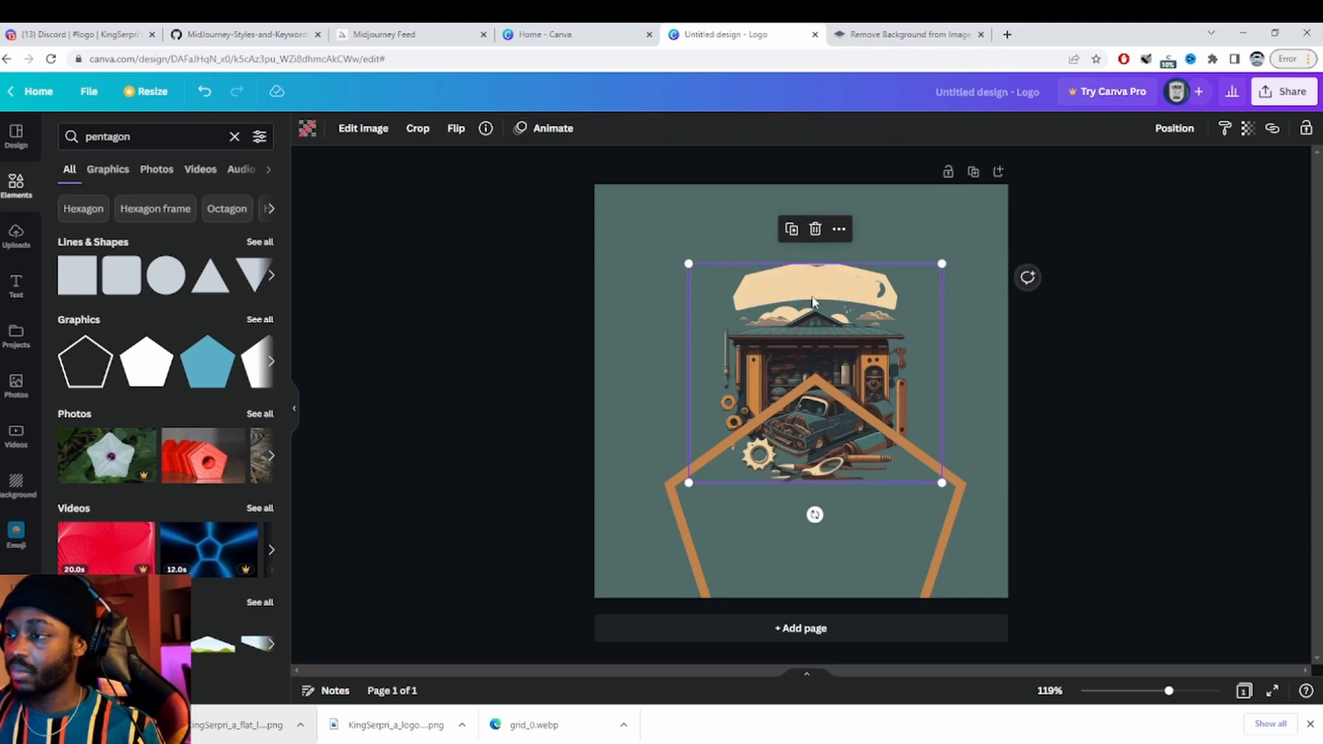
click(845, 292)
drag(878, 293, 885, 295)
drag(806, 275, 805, 274)
click(1004, 407)
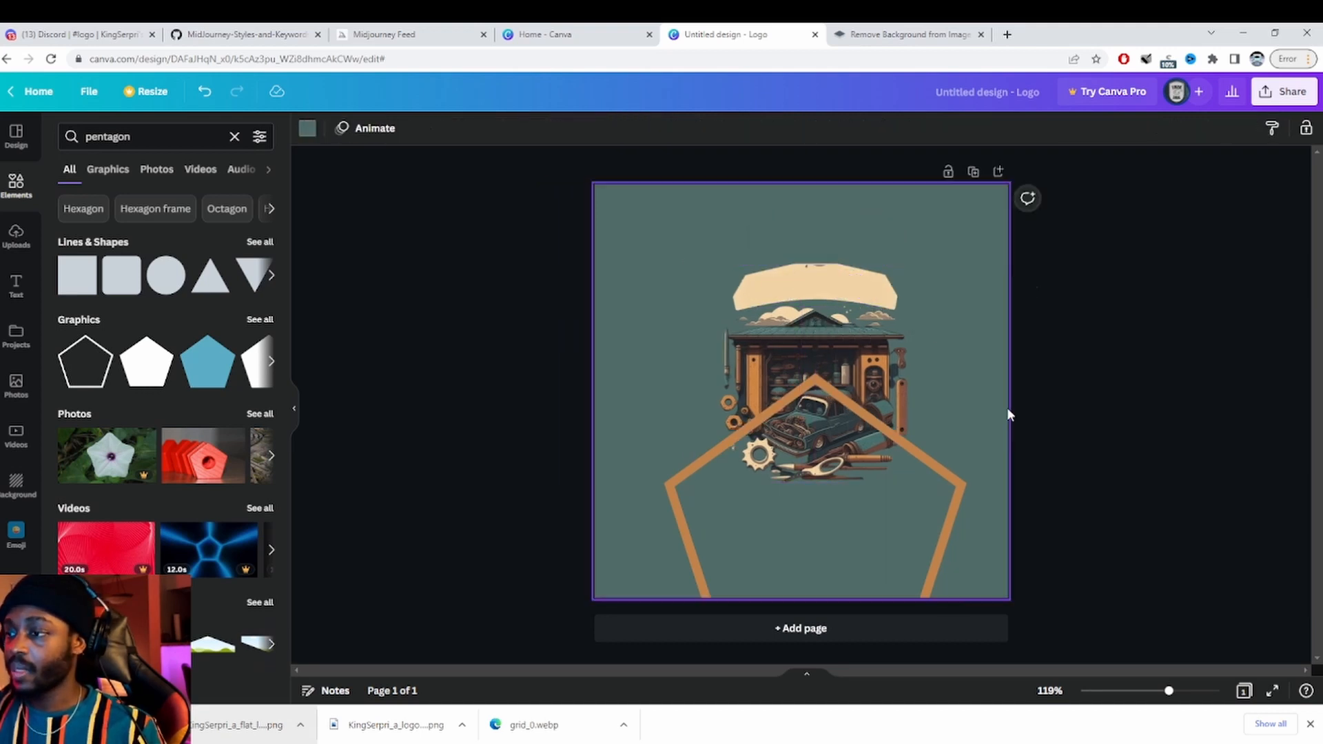
- Frame the logo with the pentagon placed behind it, using a dark fill and the orange photo colour for the outline
click(846, 292)
click(786, 288)
drag(1169, 690, 1193, 691)
click(893, 383)
click(825, 404)
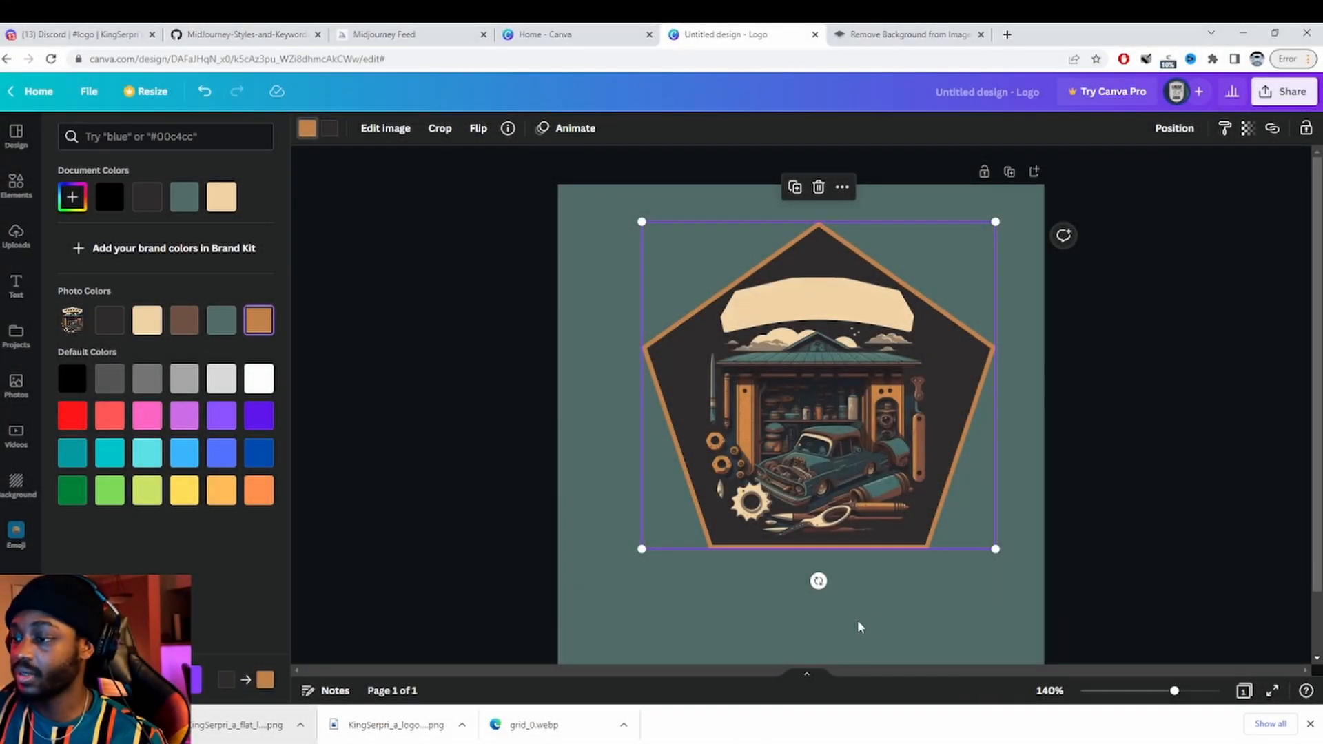
click(921, 623)
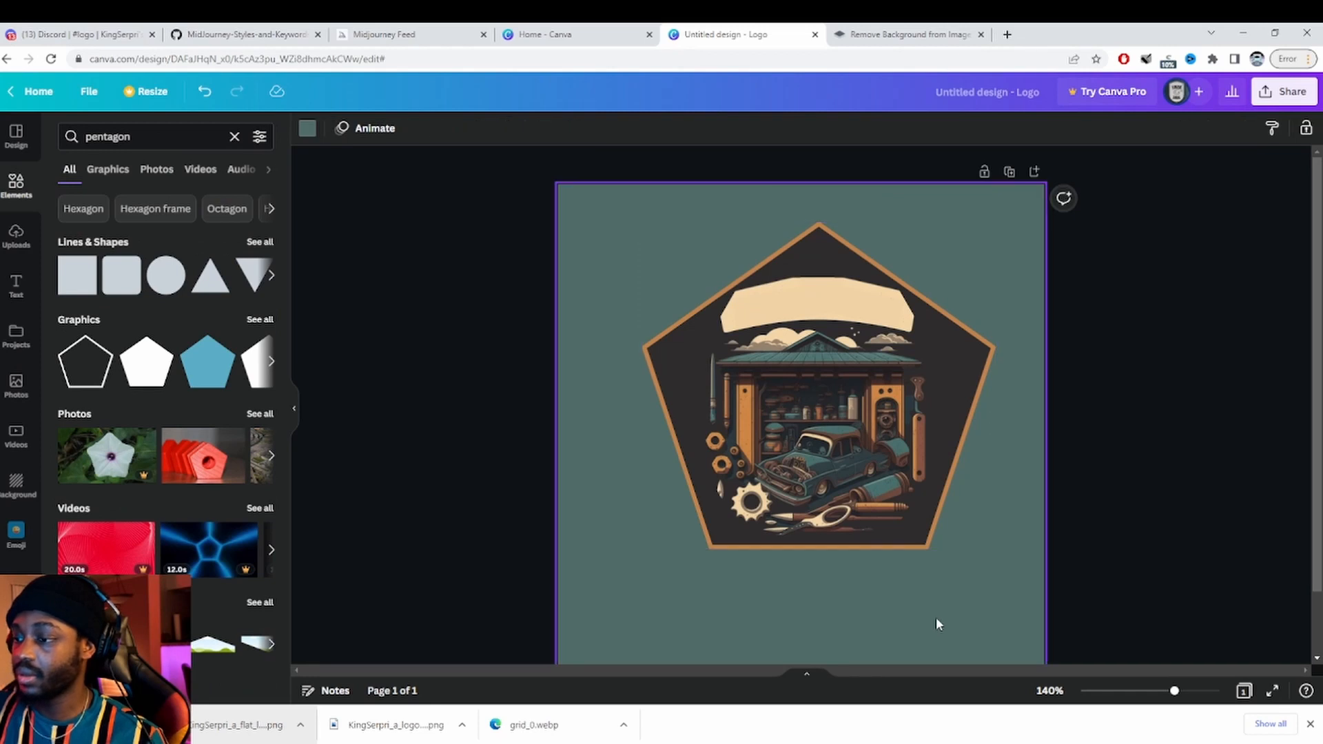
- Nudge the pentagon up slightly around the logo and deselect it
click(965, 390)
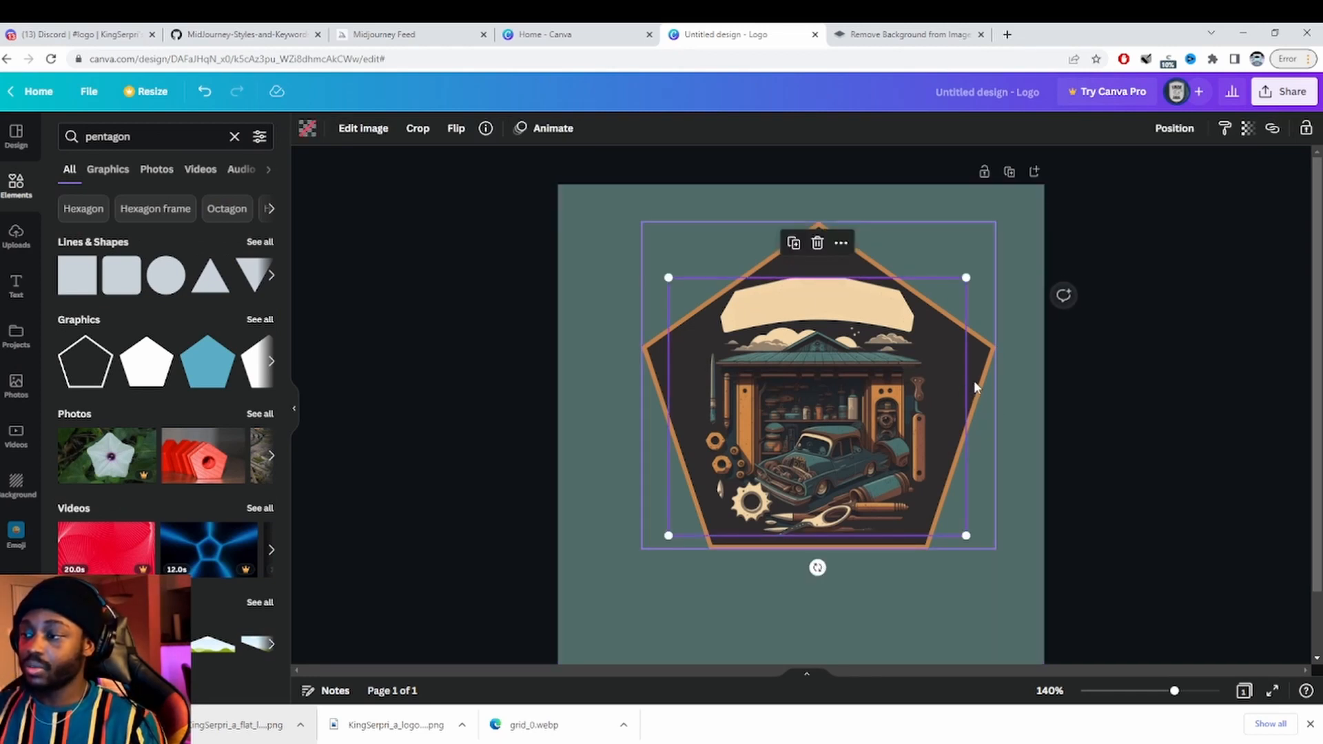
click(976, 379)
click(1044, 455)
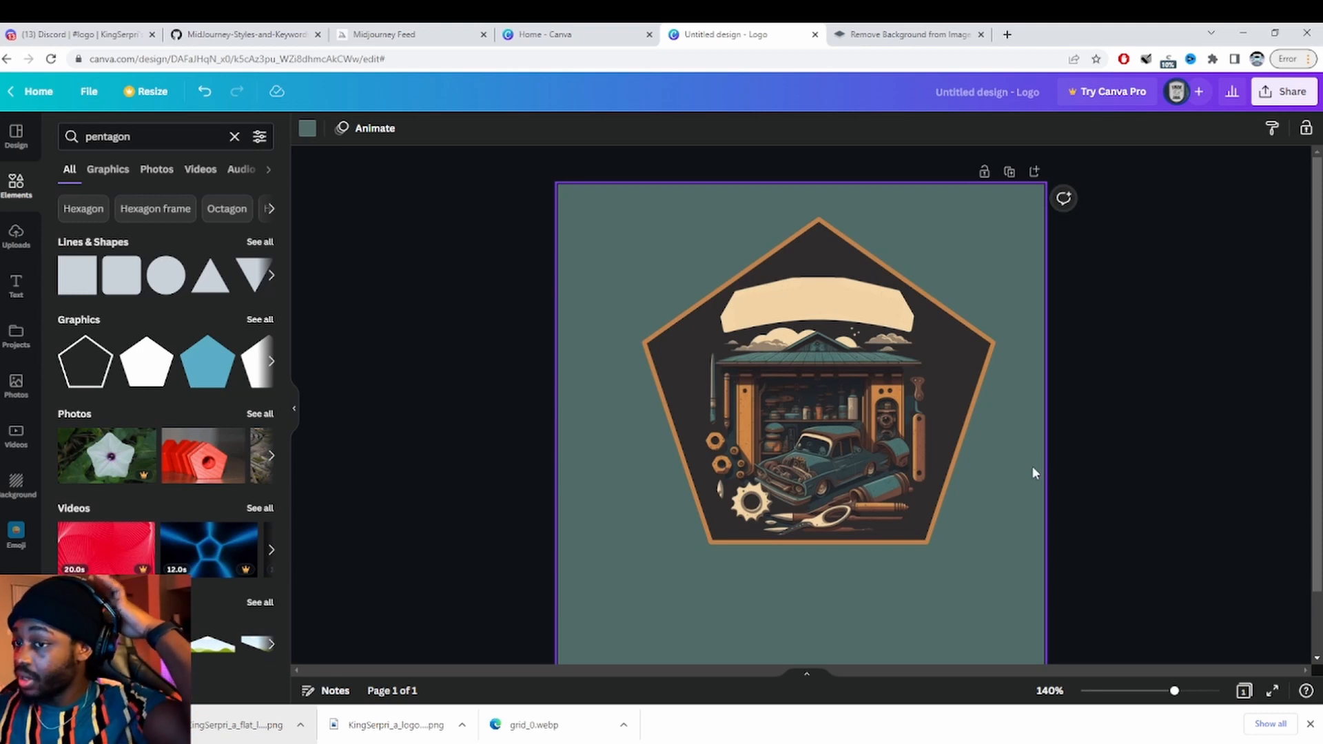
- Search the elements for "hexagon frame"
click(60, 141)
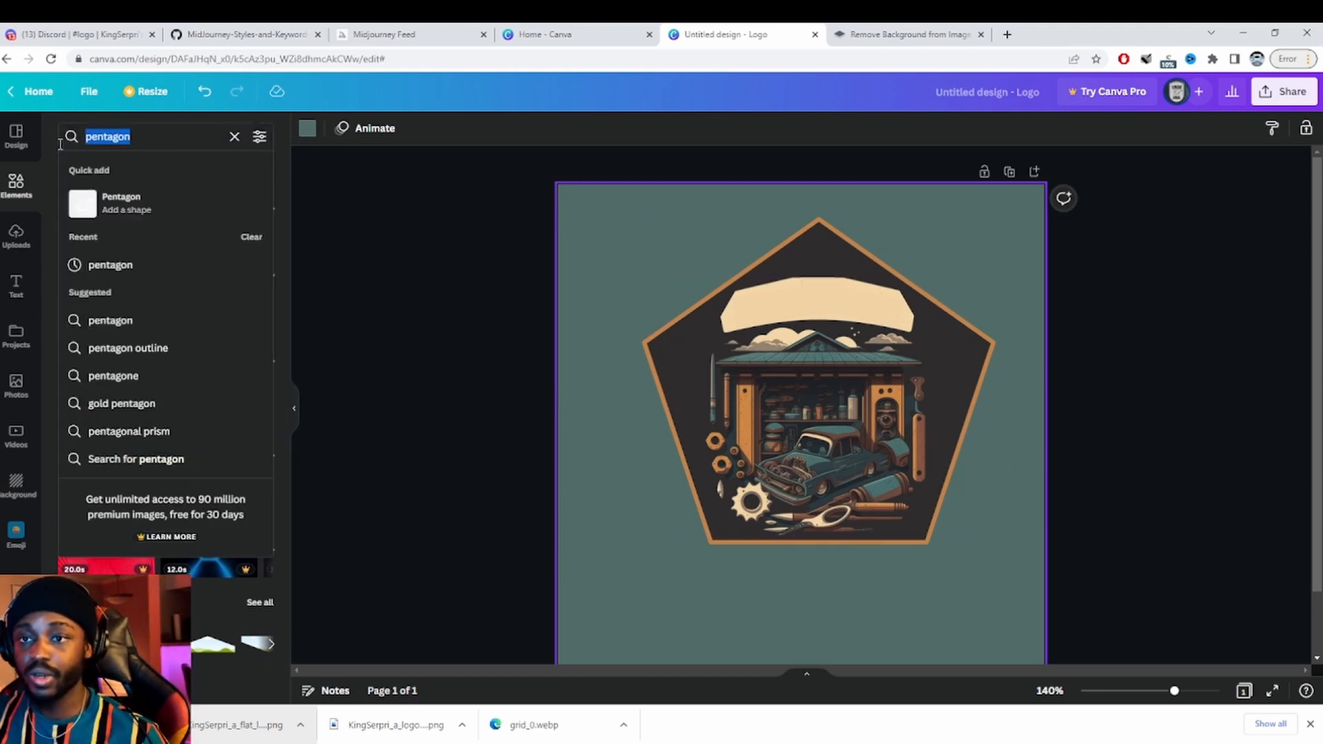
text(hexa)
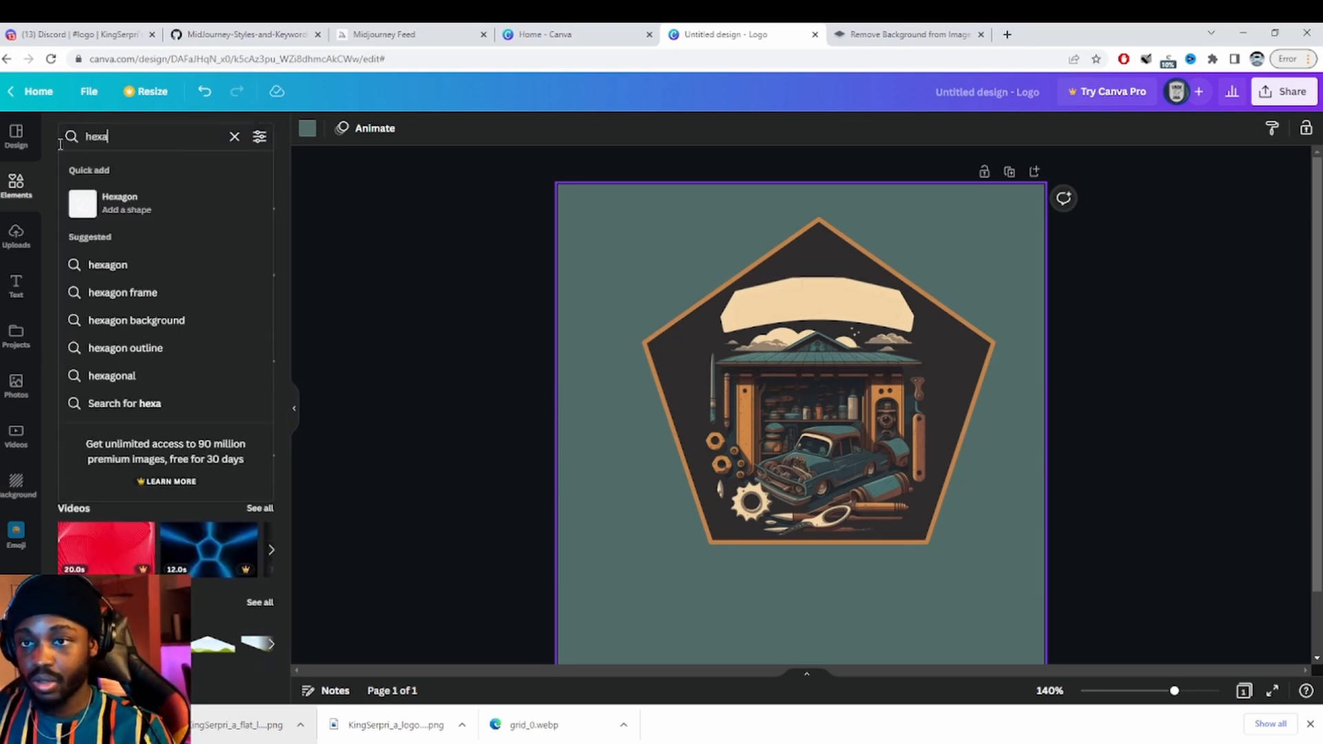
click(127, 293)
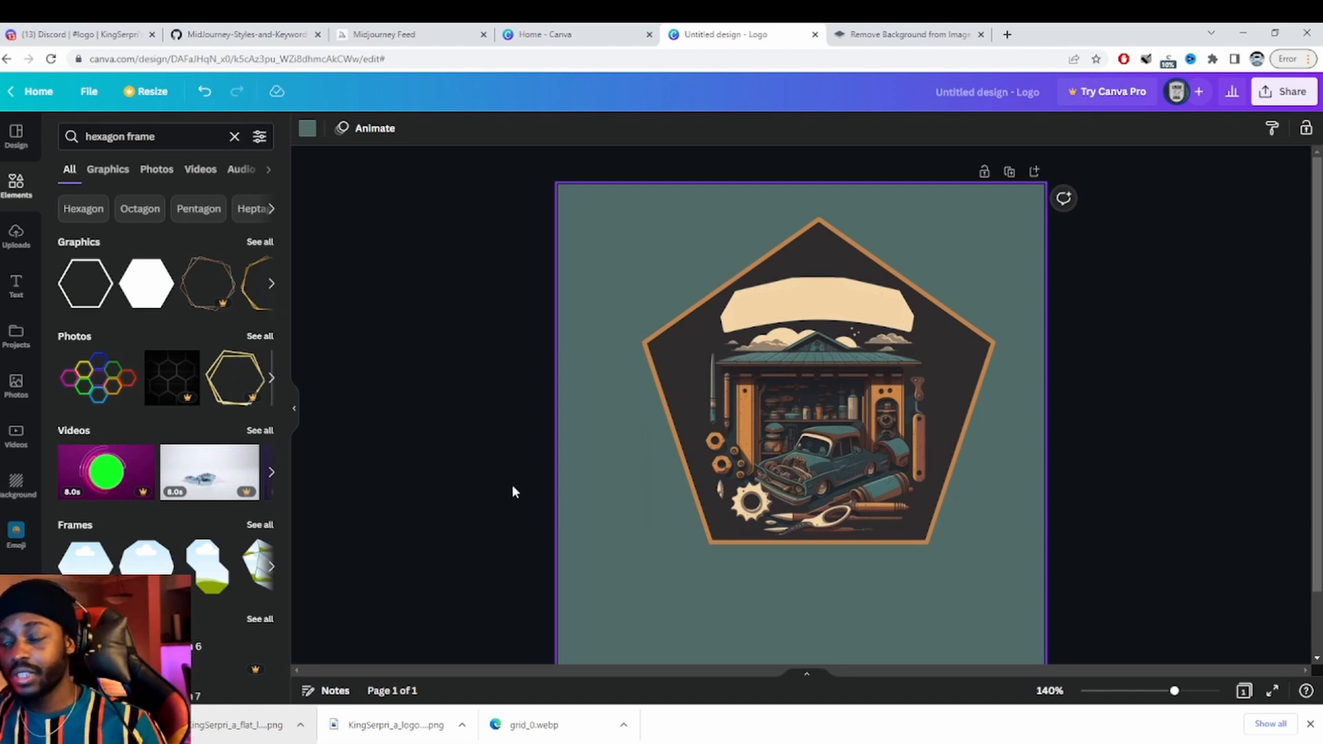
- Select the pentagon, logo and cream bars together and move the badge down and left to centre it horizontally on the page
scroll(1059, 515, down, 1)
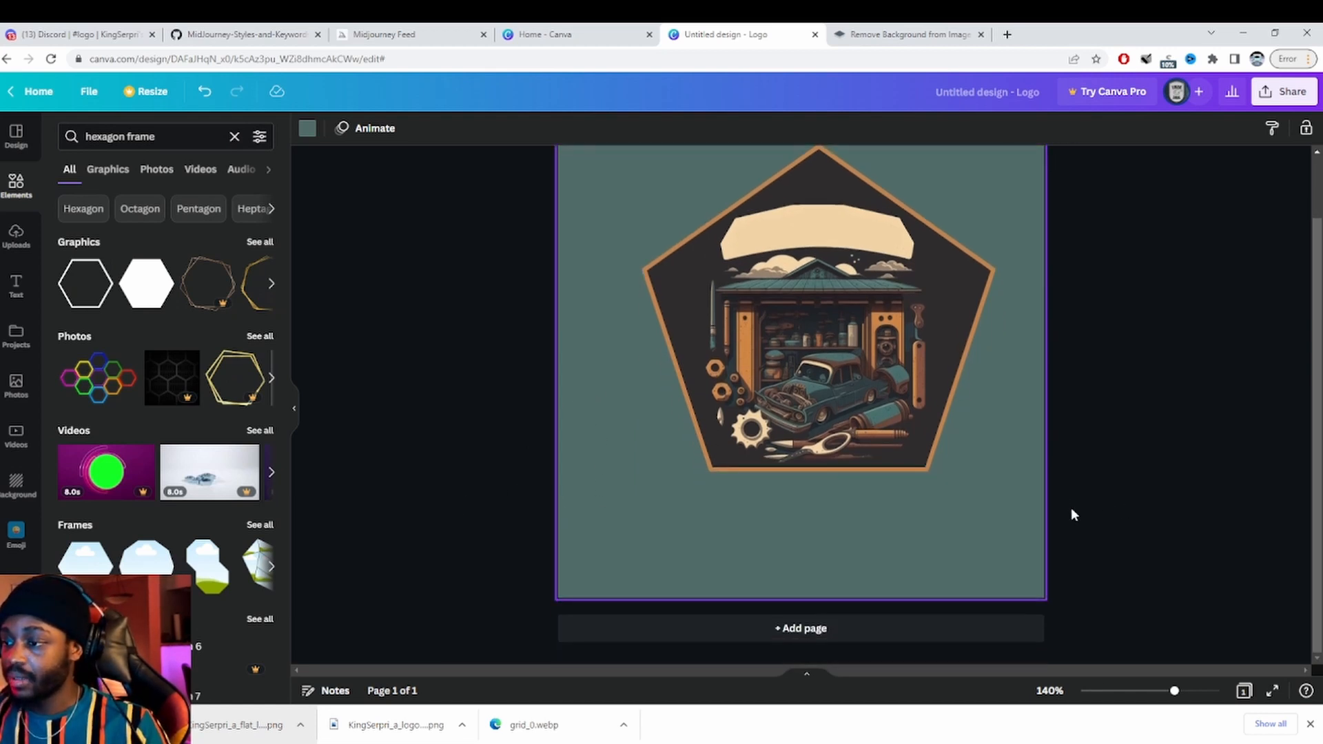
click(762, 324)
drag(762, 324, 755, 338)
scroll(1139, 523, up, 1)
drag(862, 429, 850, 428)
click(1098, 499)
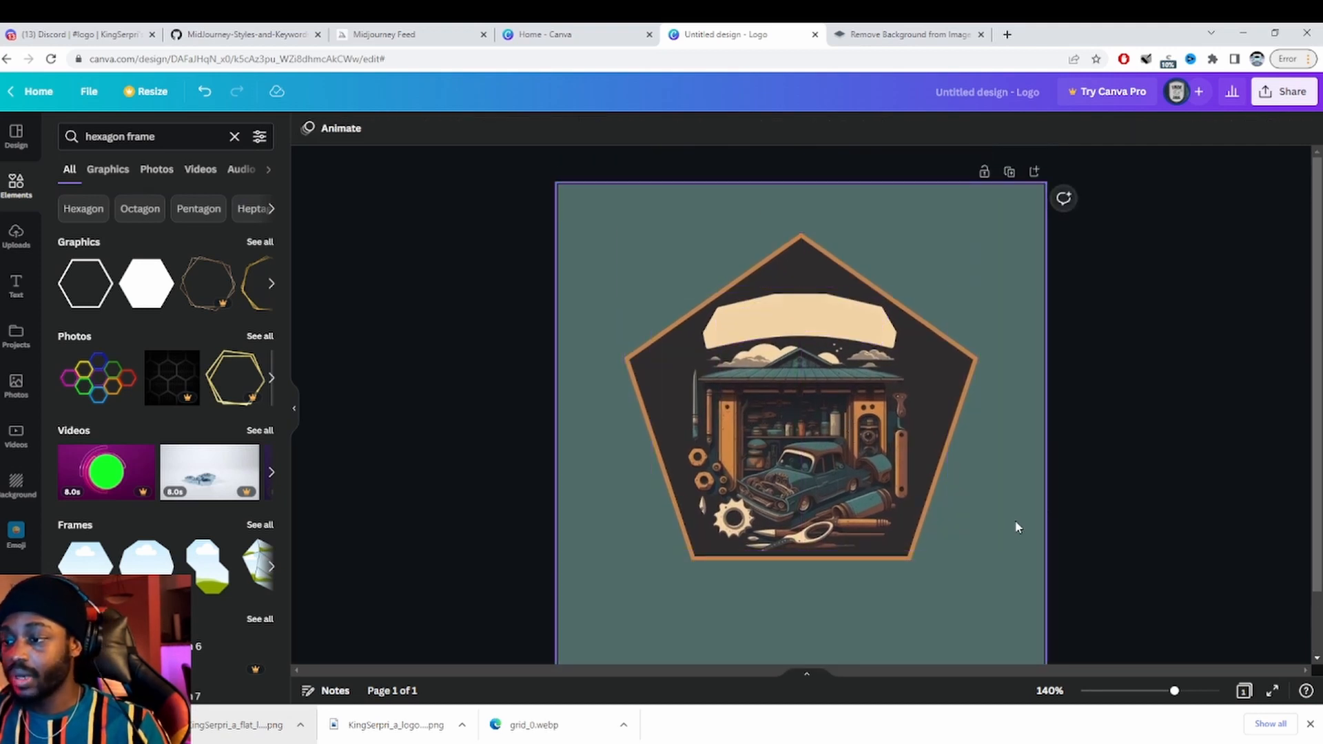
click(965, 376)
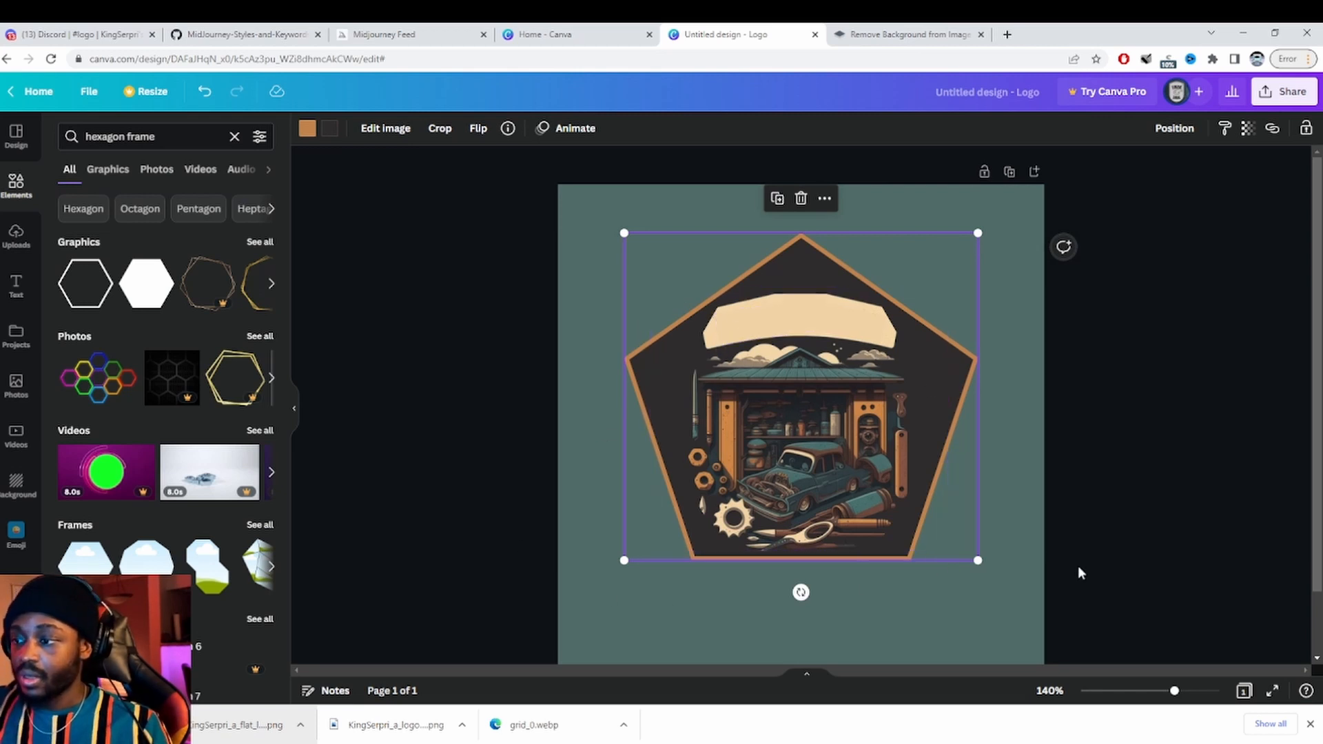
- Download the logo design as a PNG and dismiss the shopping rewards offer
click(102, 102)
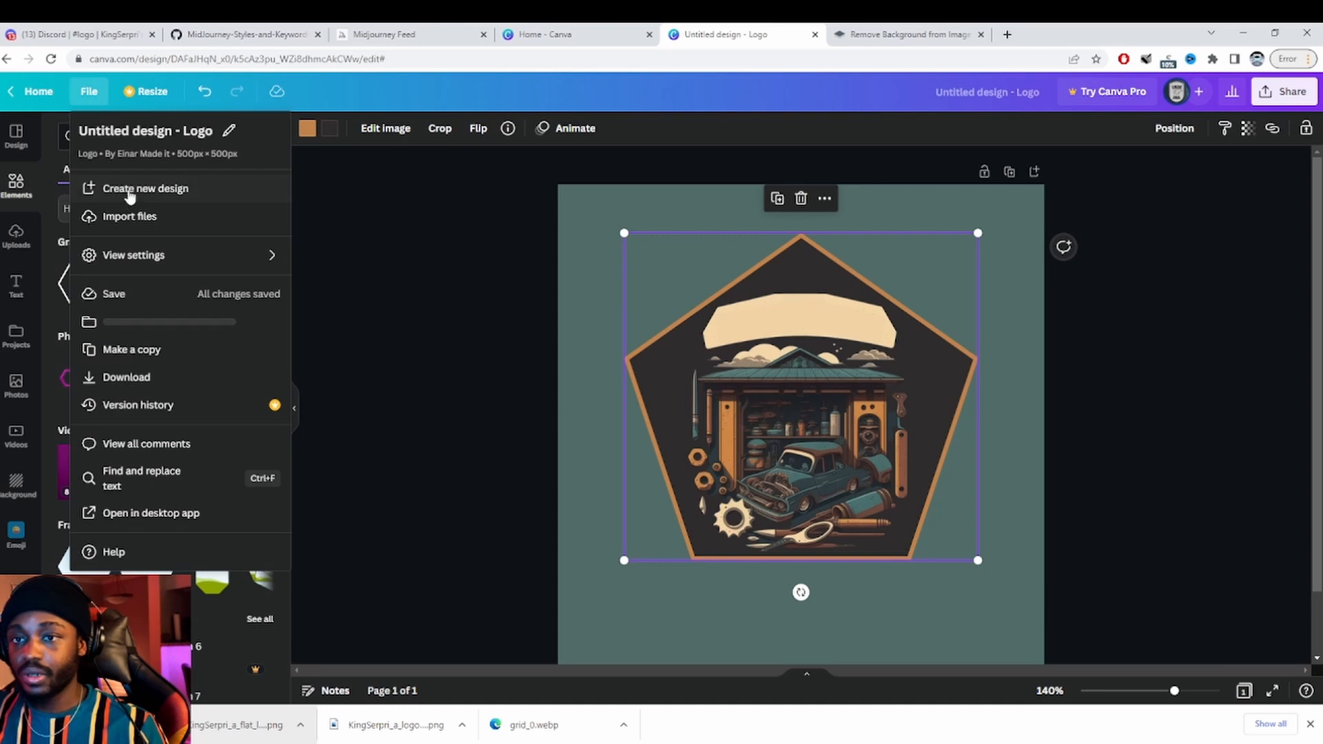
click(137, 378)
click(1133, 352)
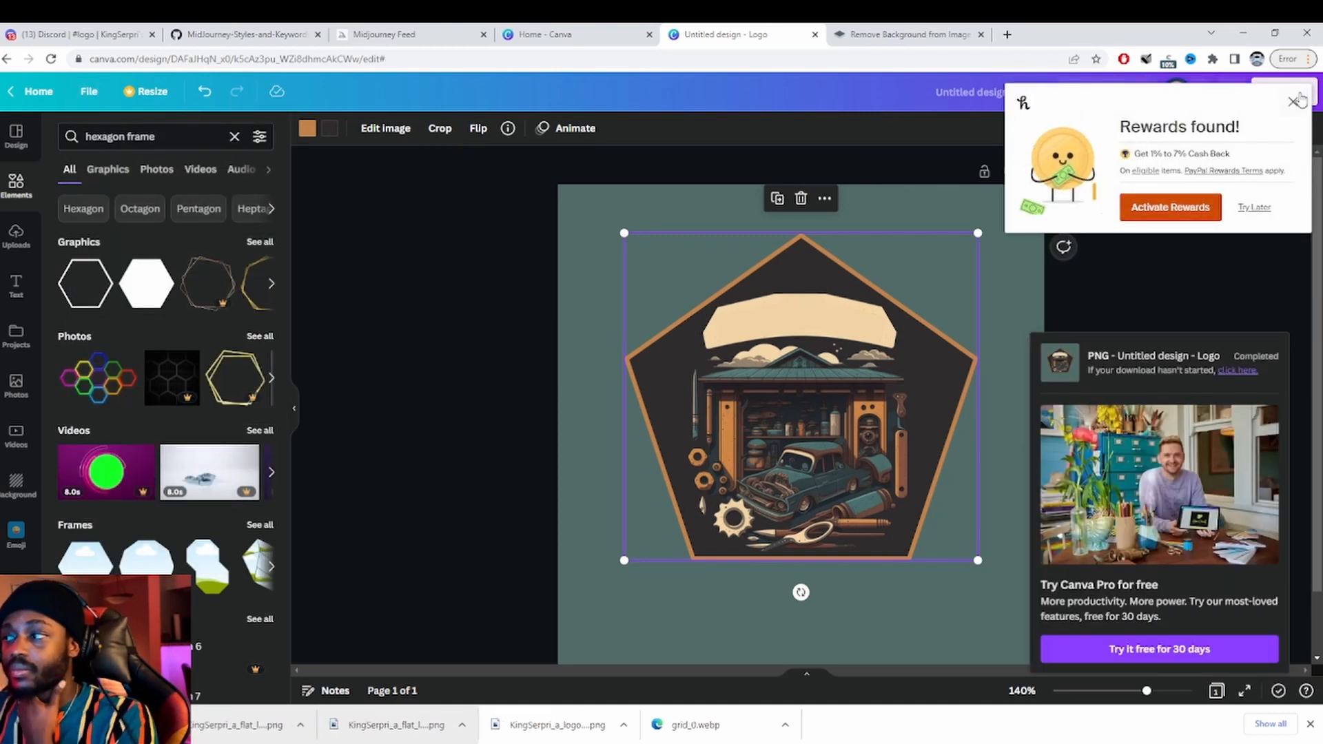
click(1294, 101)
- Switch to Discord and review the upscaled car shop logos in the logo channel, viewing the MAM POCE badge enlarged
click(76, 33)
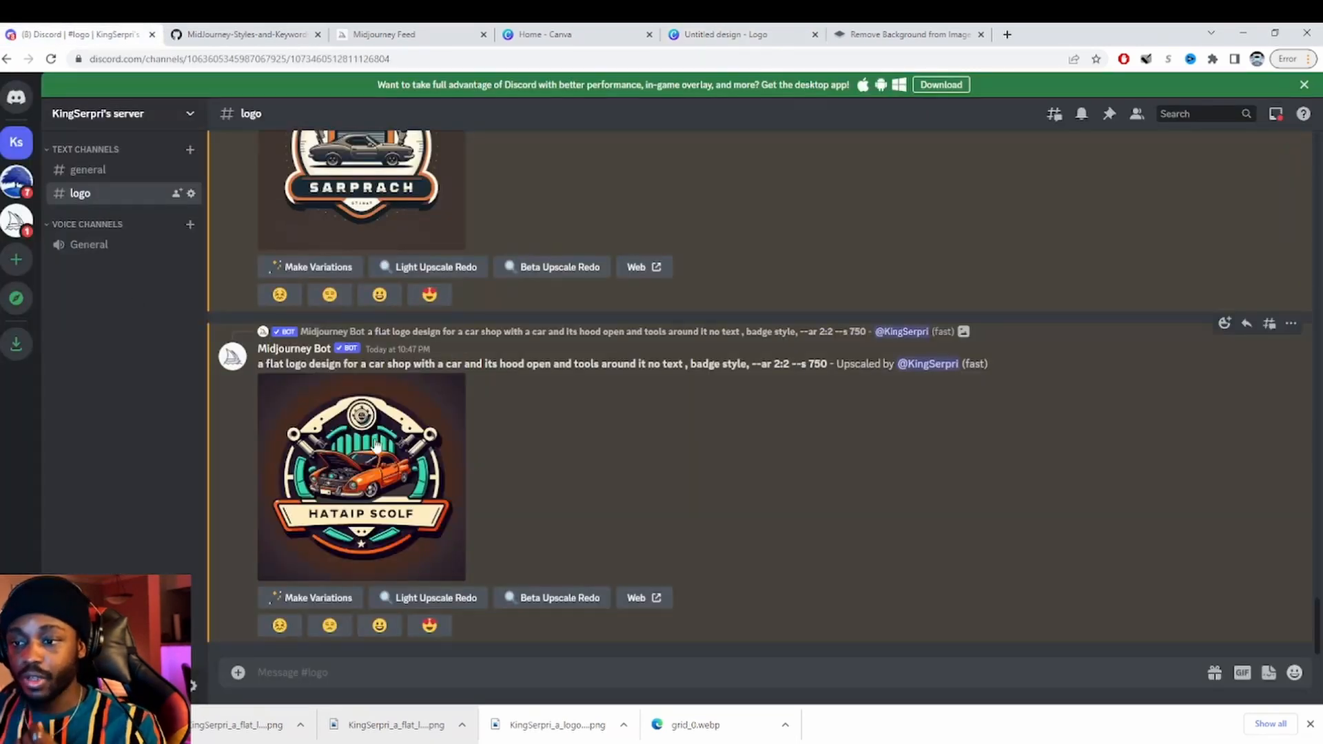
scroll(367, 470, up, 3)
scroll(367, 477, up, 6)
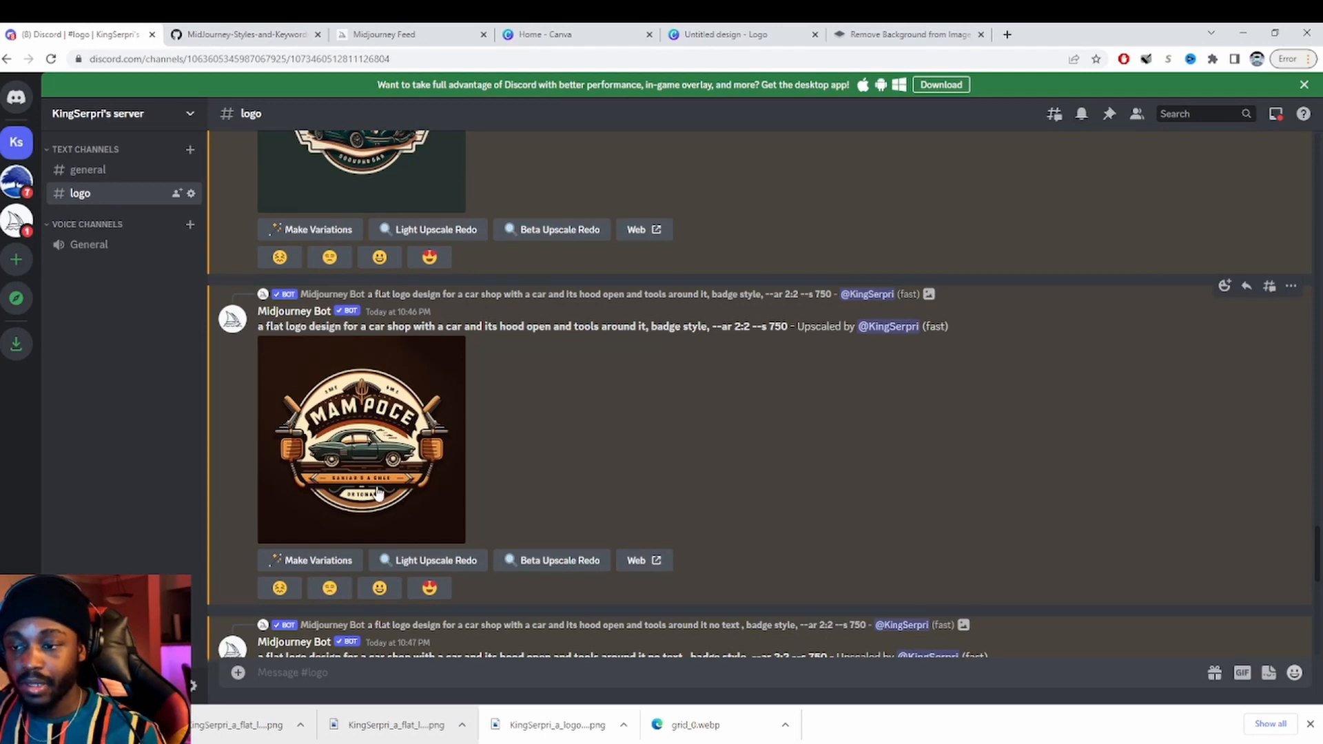
click(364, 455)
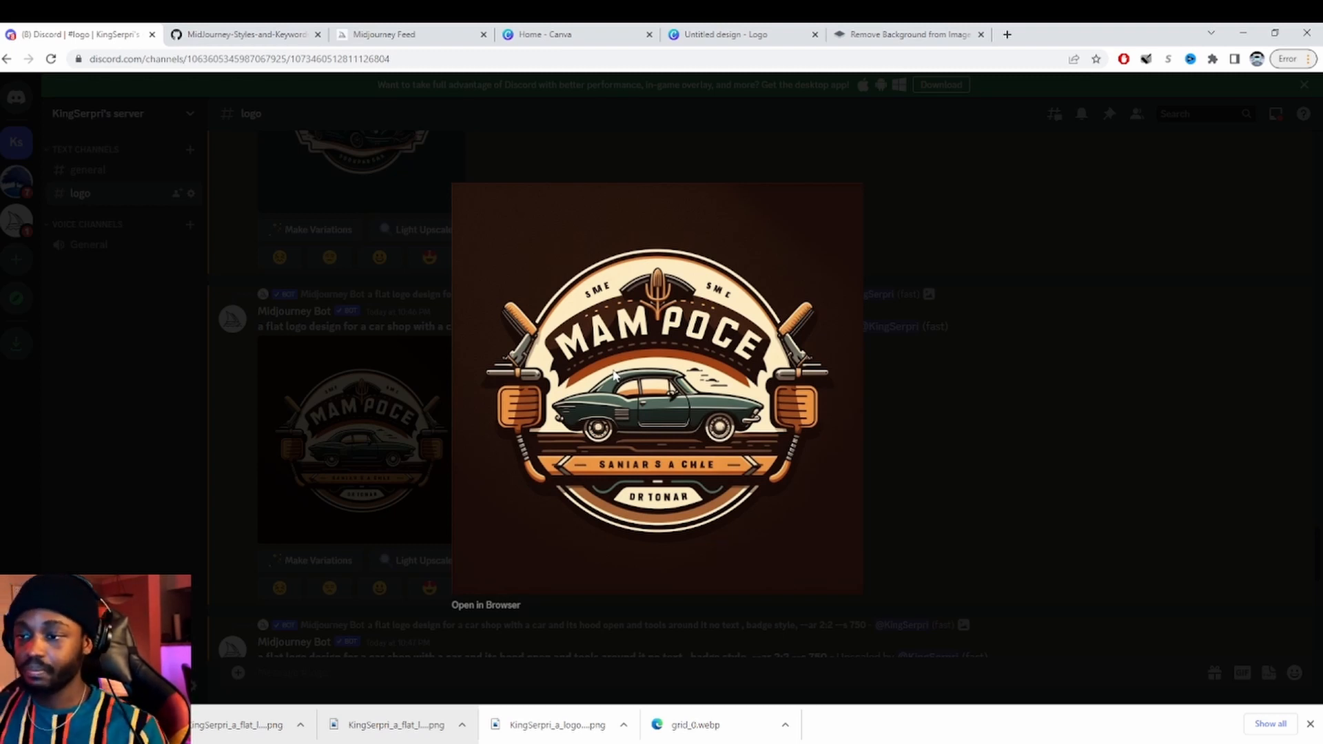
click(963, 491)
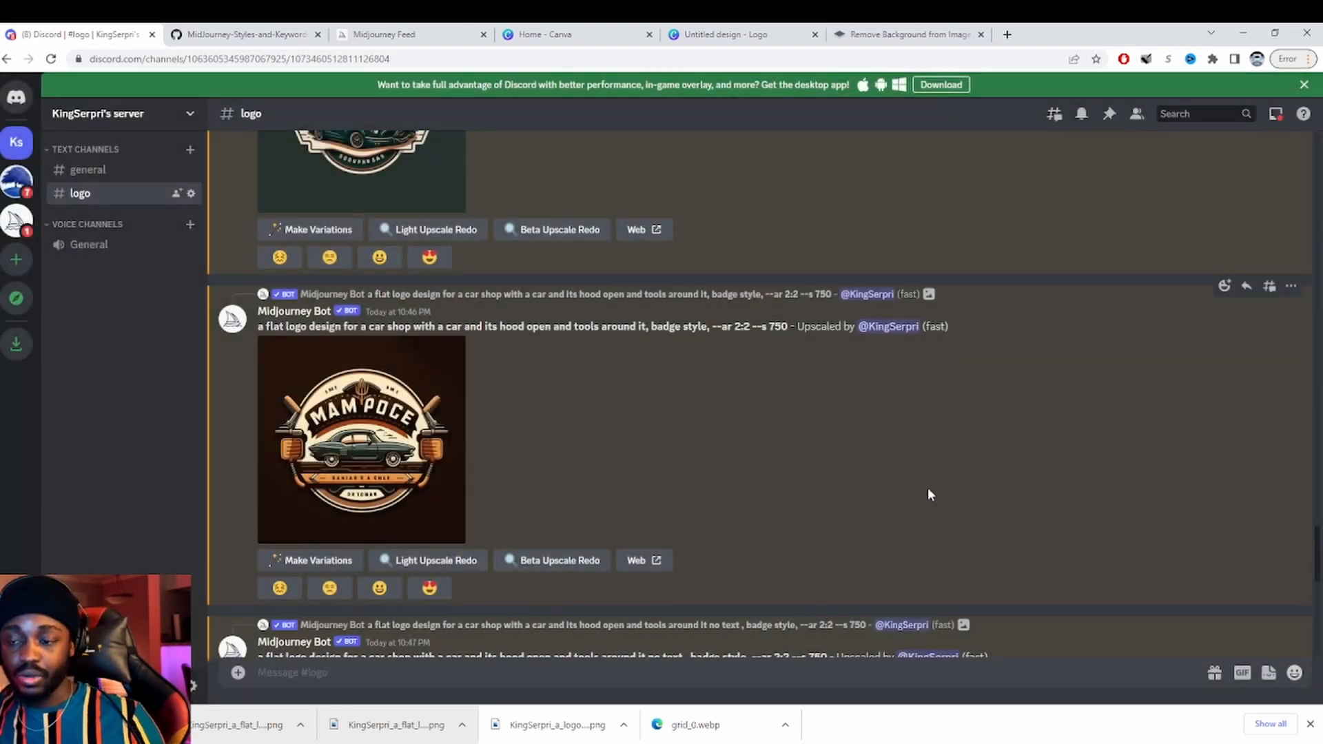
scroll(655, 524, down, 5)
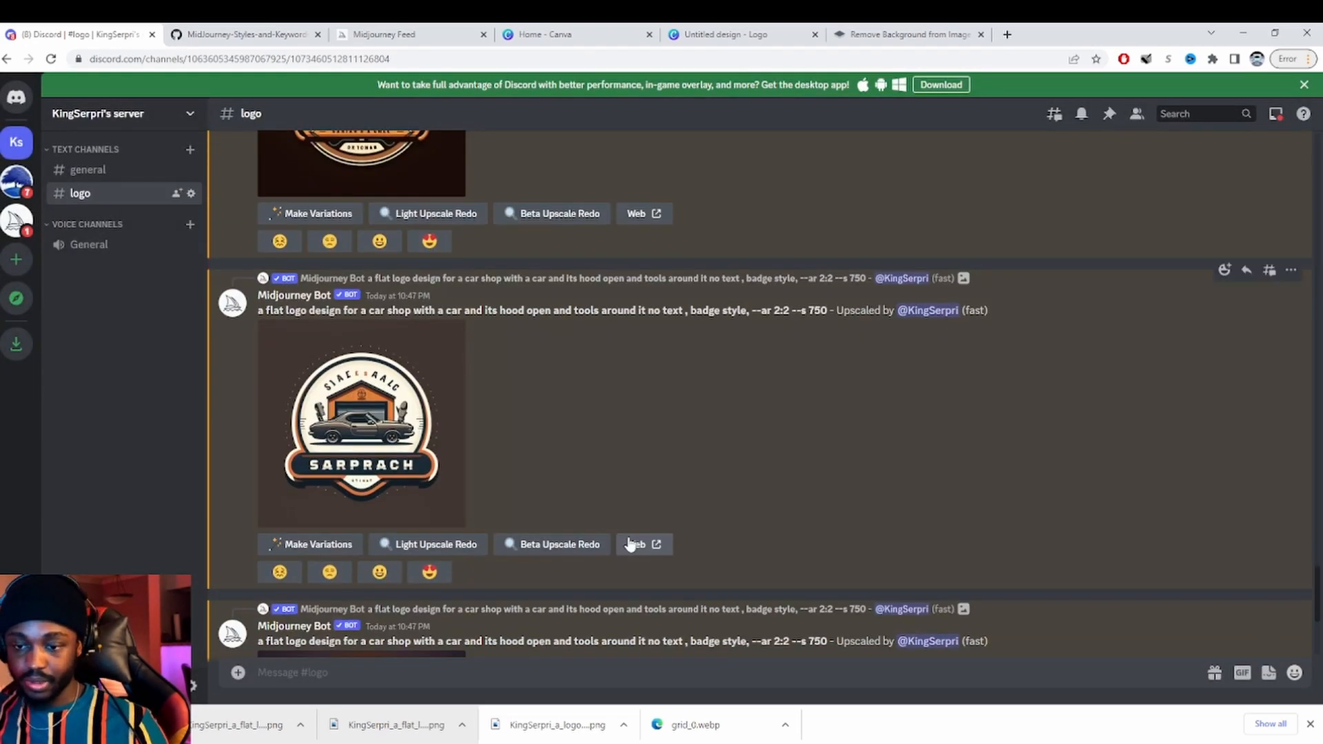